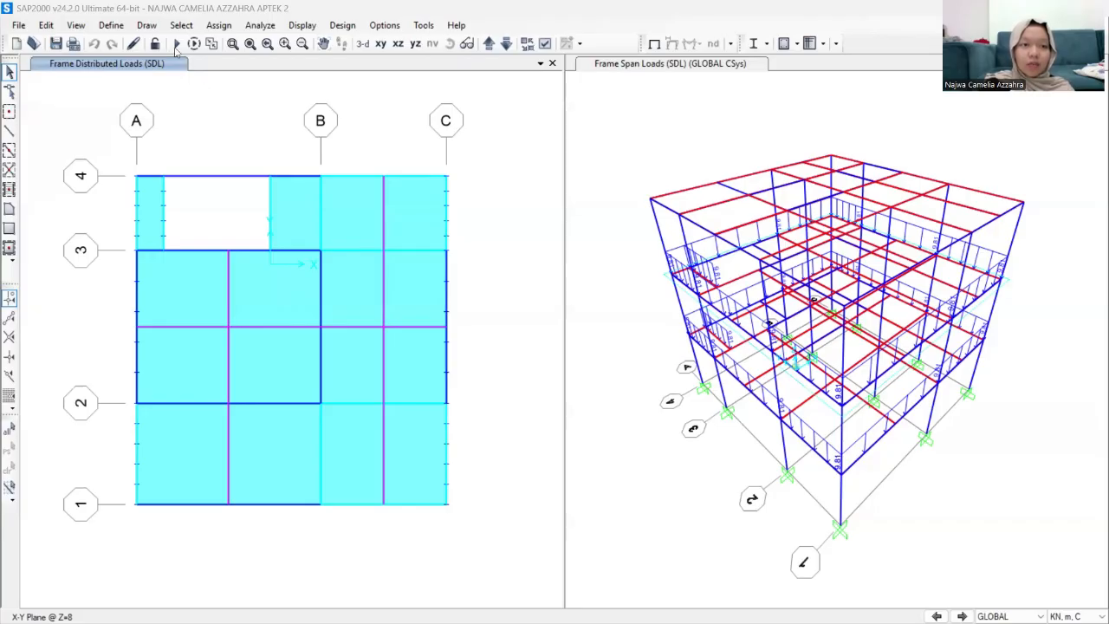
Step: Run the analysis for the DEAD, MODAL, SDL, LIVE, RSPX and RSPY load cases
click(175, 49)
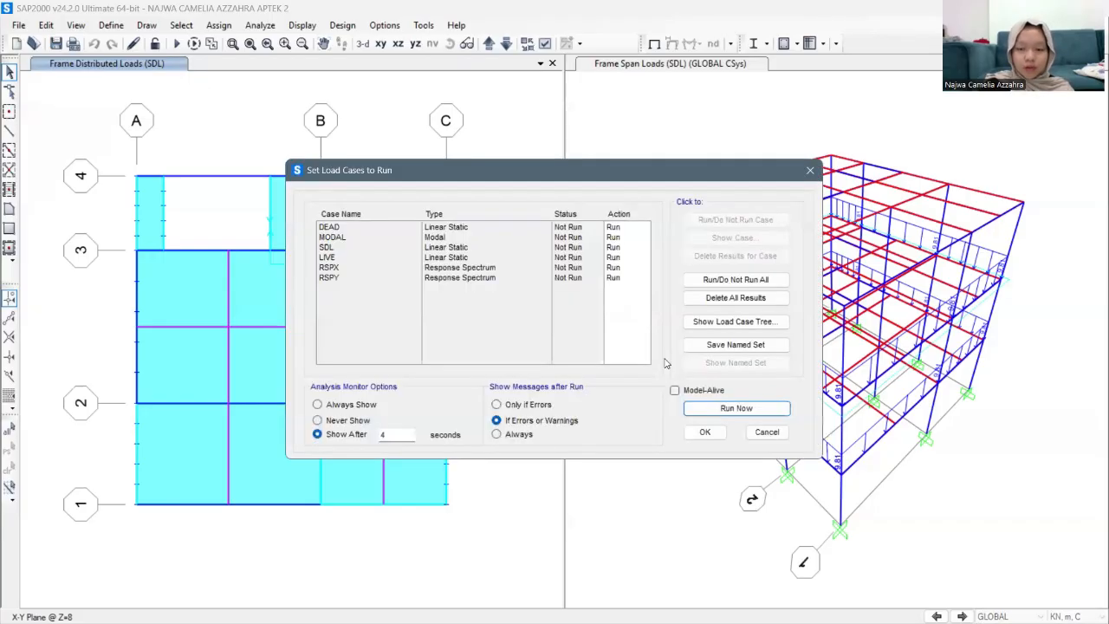
click(735, 408)
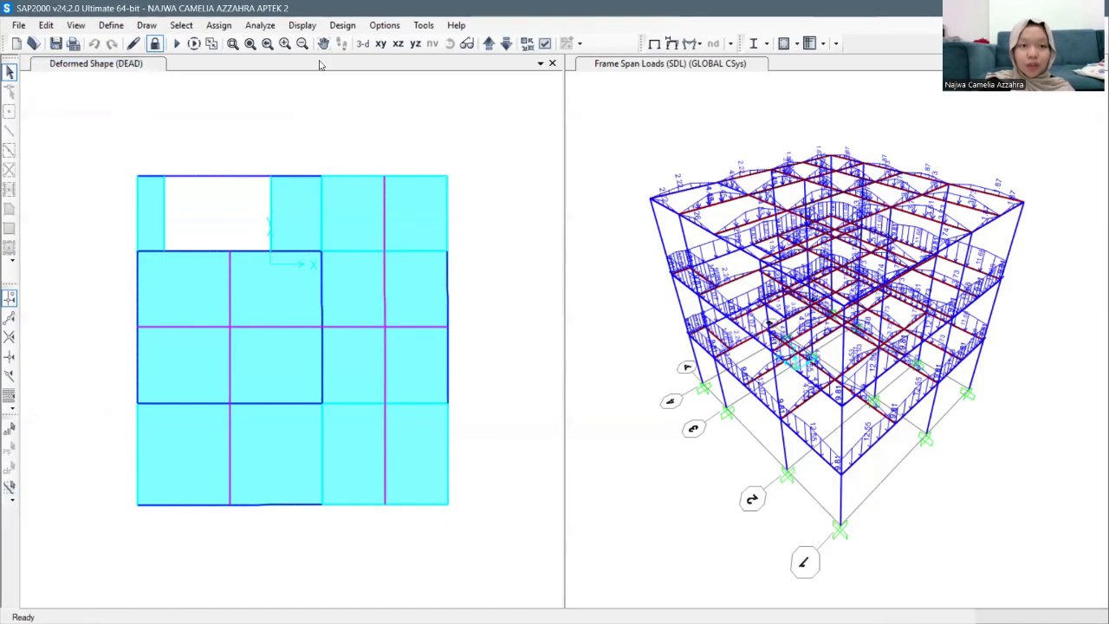
Step: Display the deformed shape of the plan view for the MODAL case, mode number 1
click(307, 30)
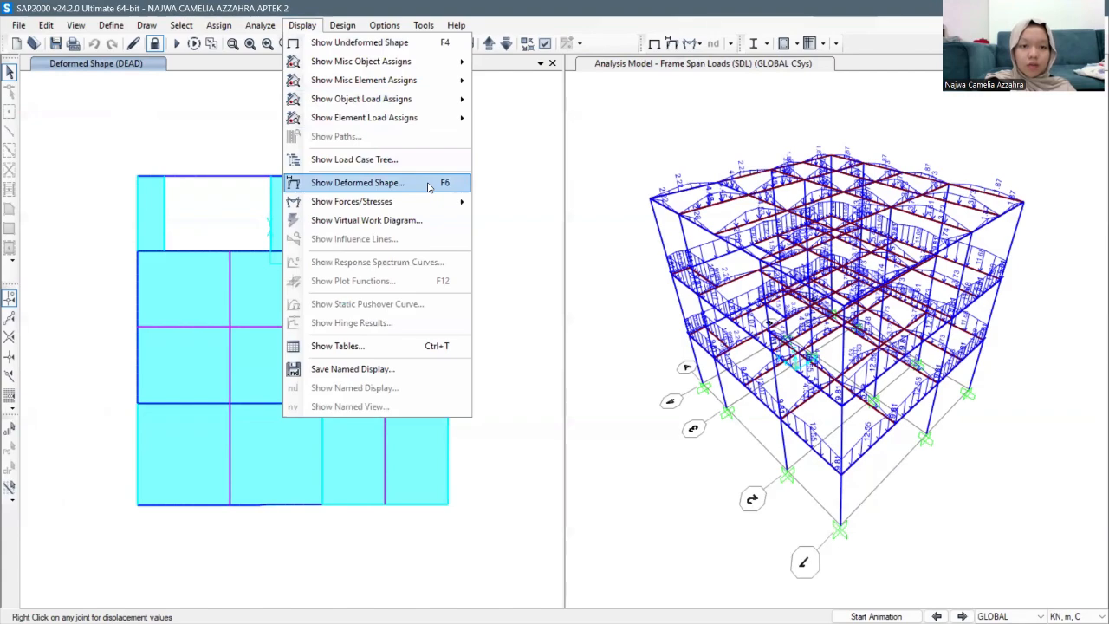
click(427, 186)
click(433, 184)
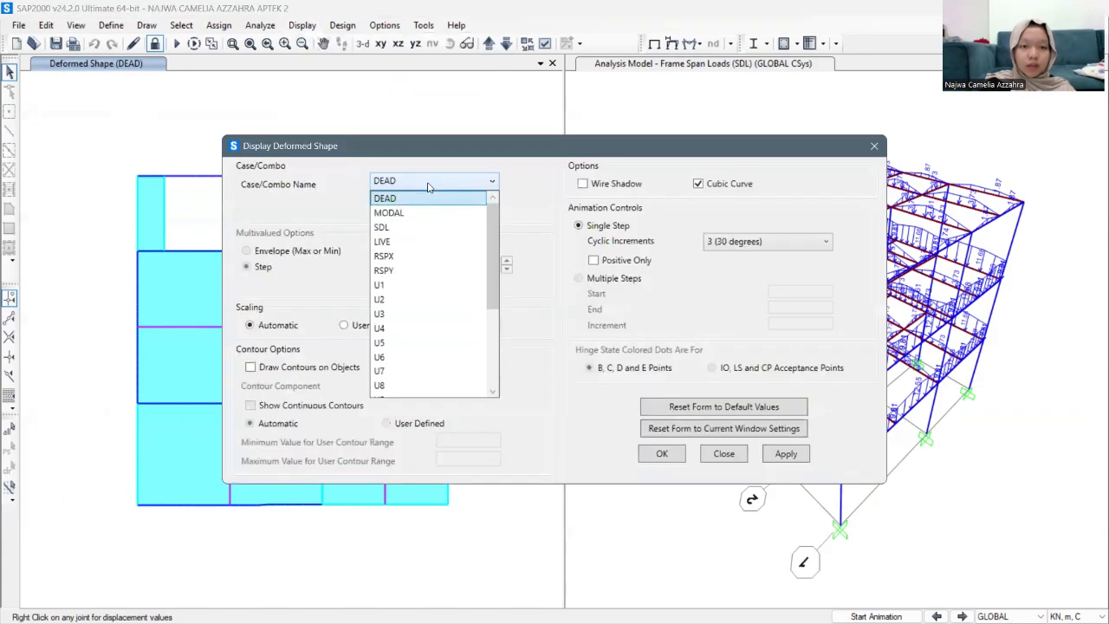
click(440, 217)
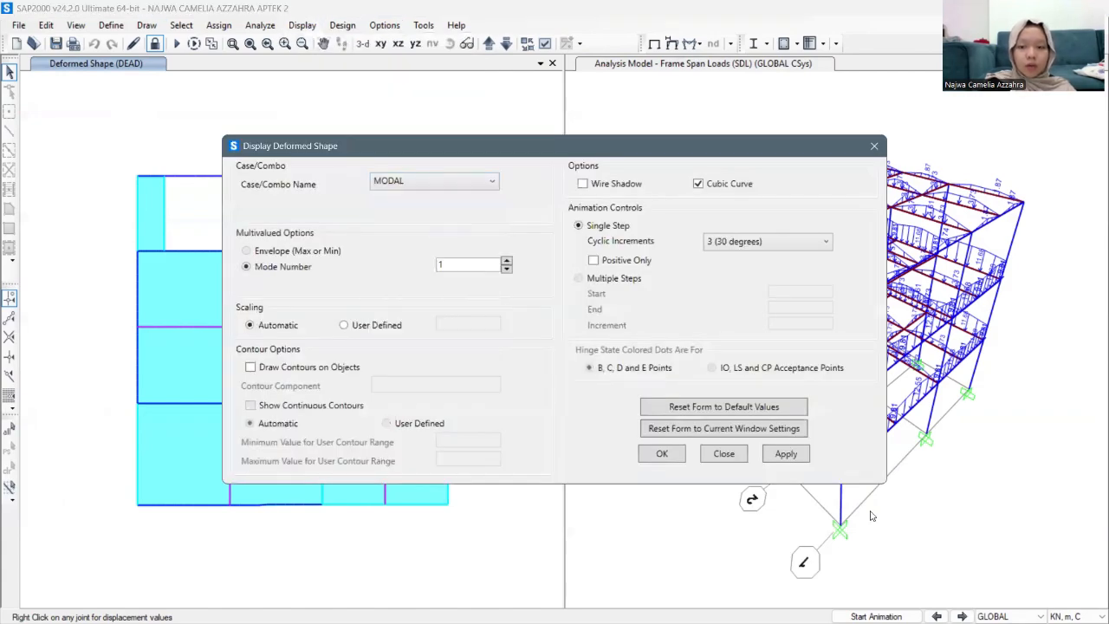
click(786, 454)
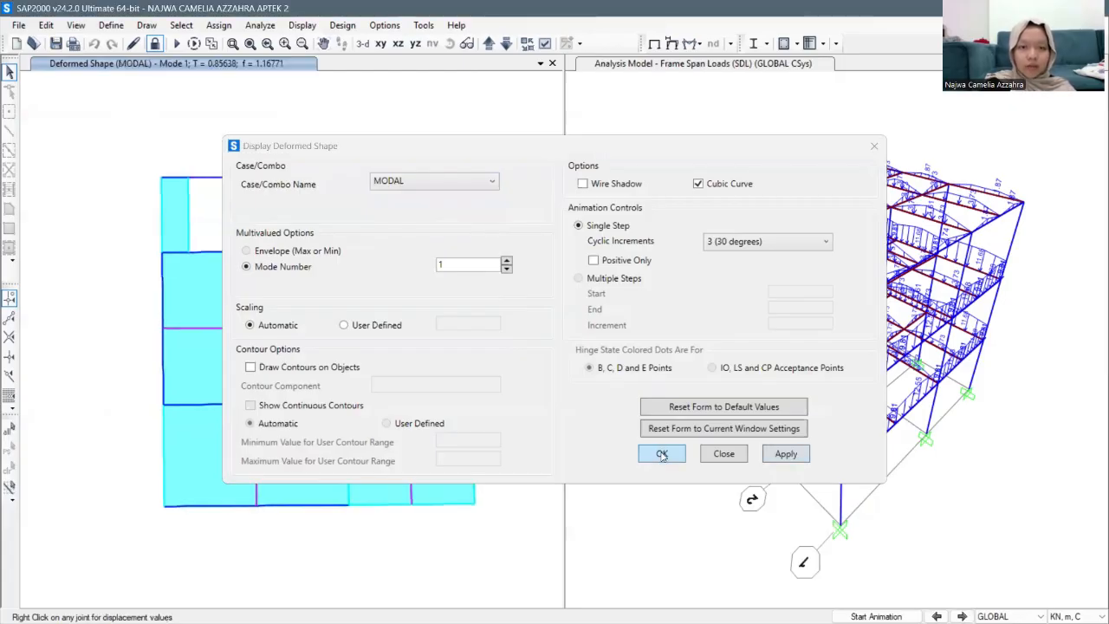
click(661, 454)
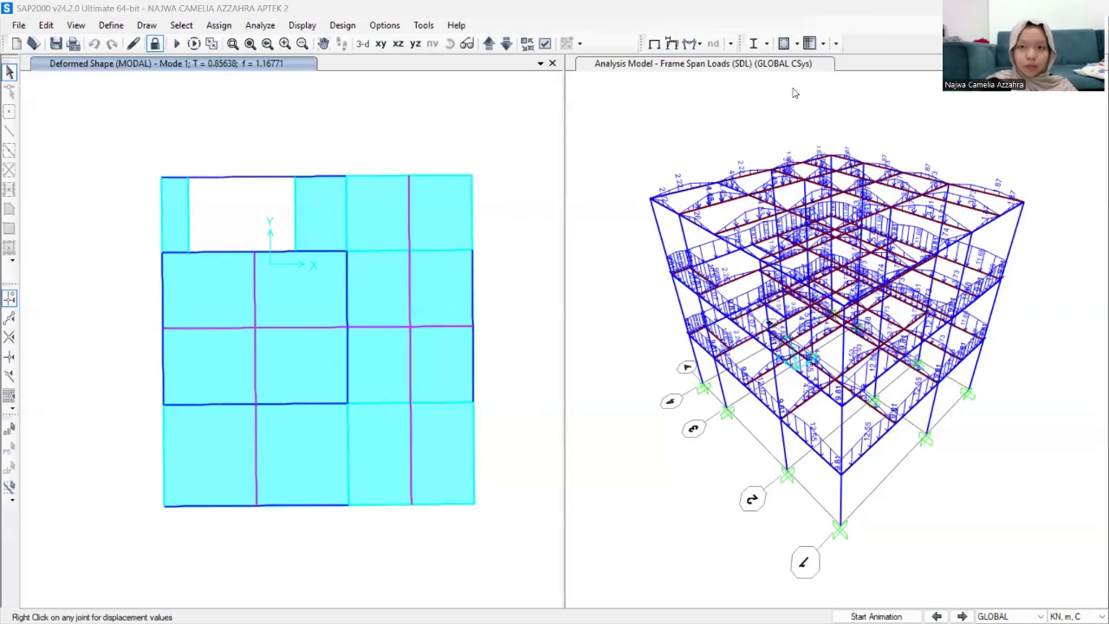
Step: Switch to the Excel workbook, consult the coefficient tables beside the period calculation, and enter 1.4 for CU in cell M10
key(alt+Tab)
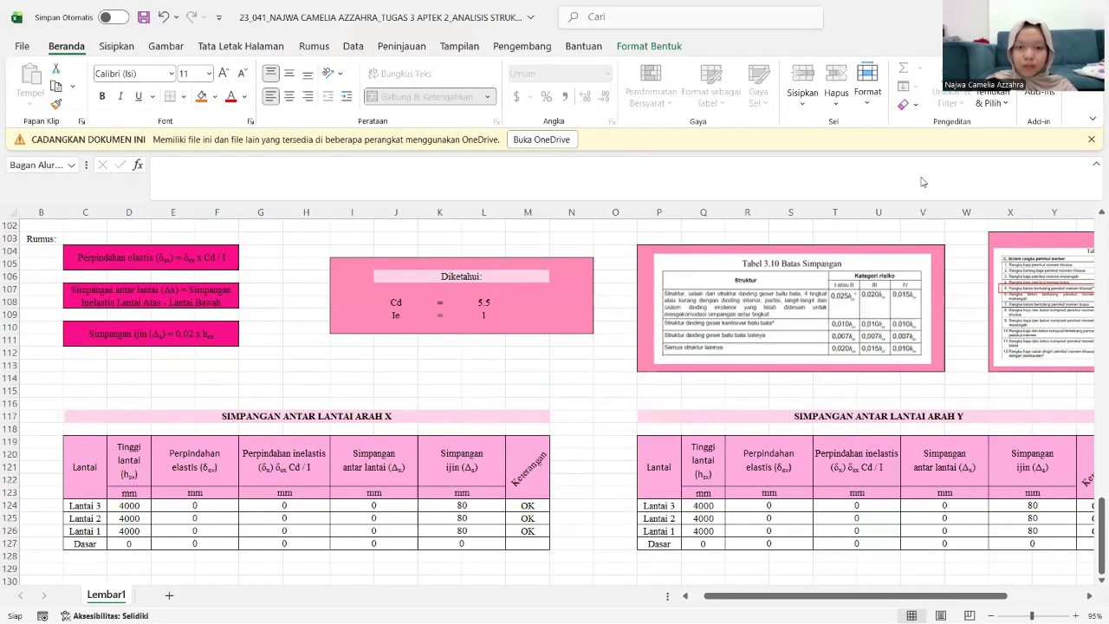
scroll(571, 453, up, 20)
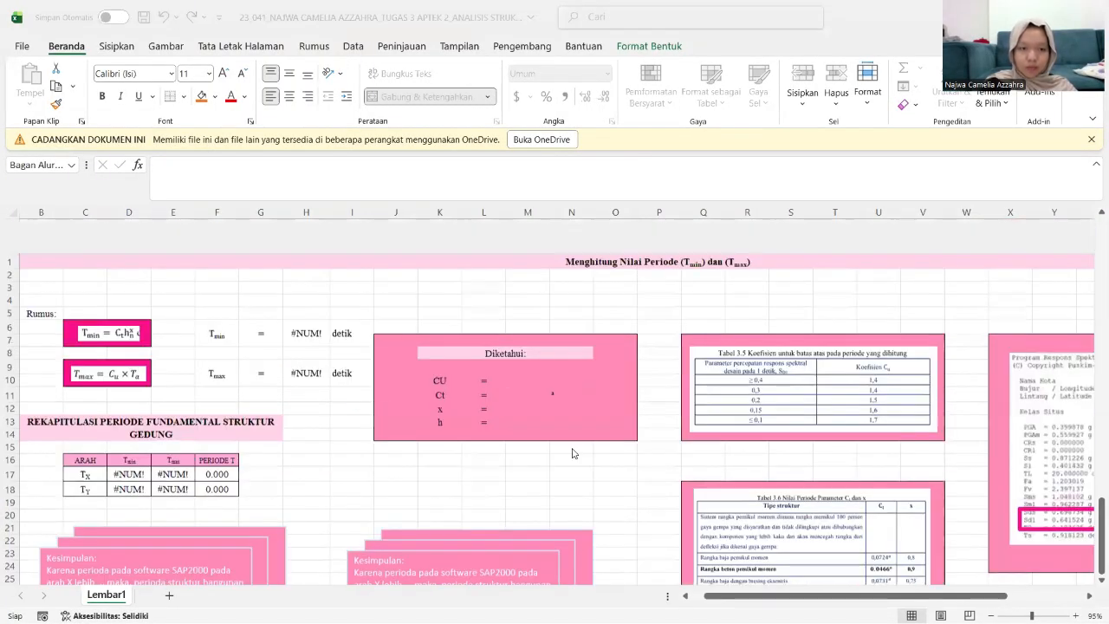
scroll(572, 454, left, 1)
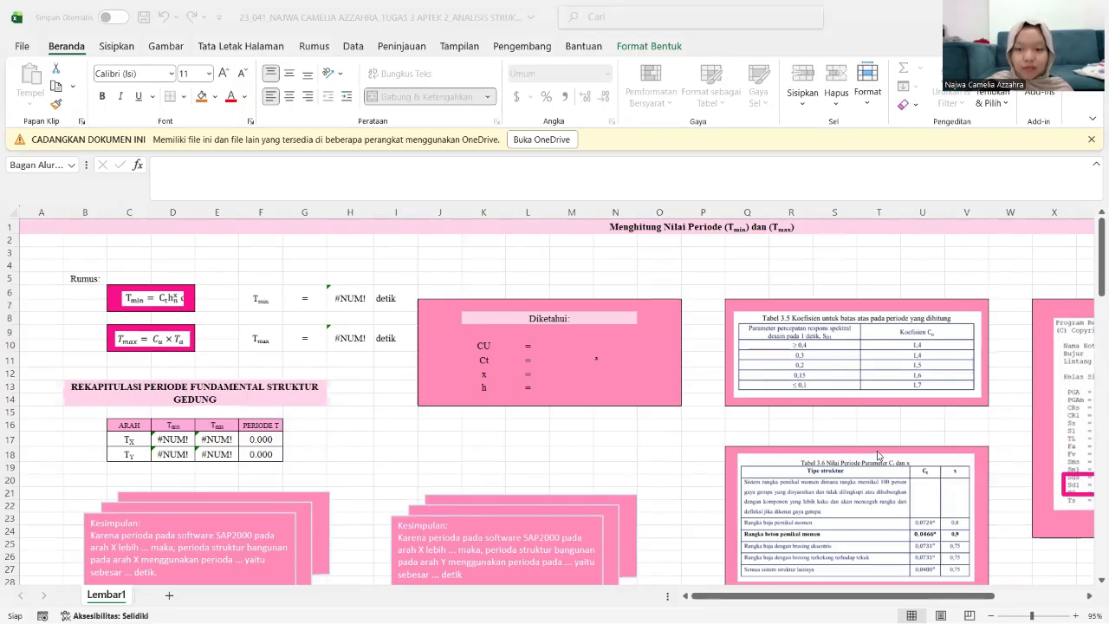
scroll(878, 450, down, 1)
scroll(882, 425, right, 1)
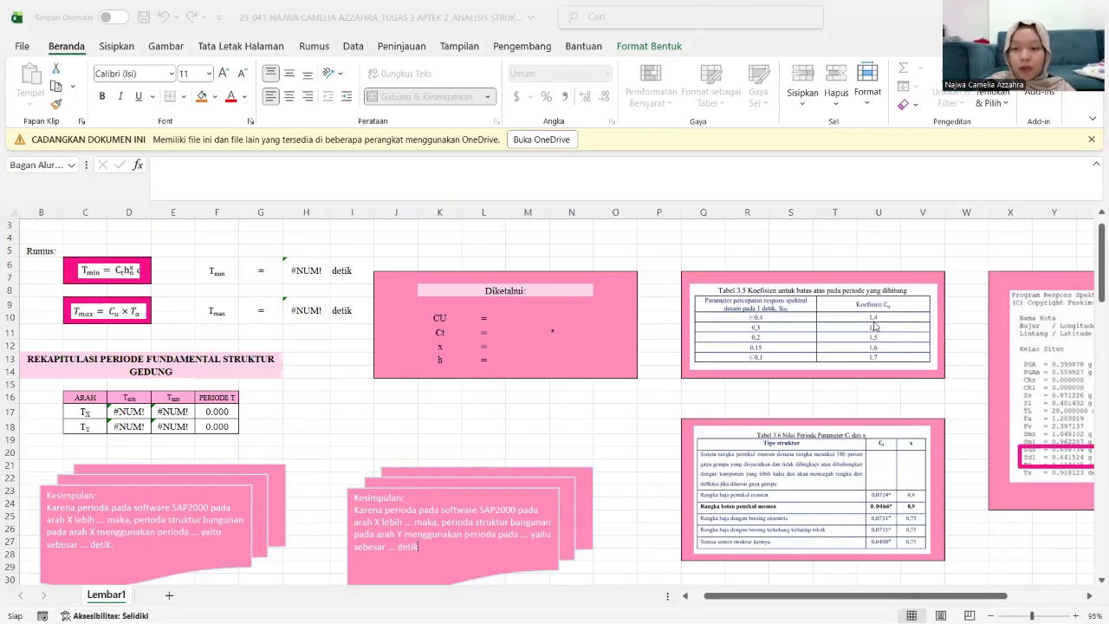
ctrl+scroll(809, 342, up, 1)
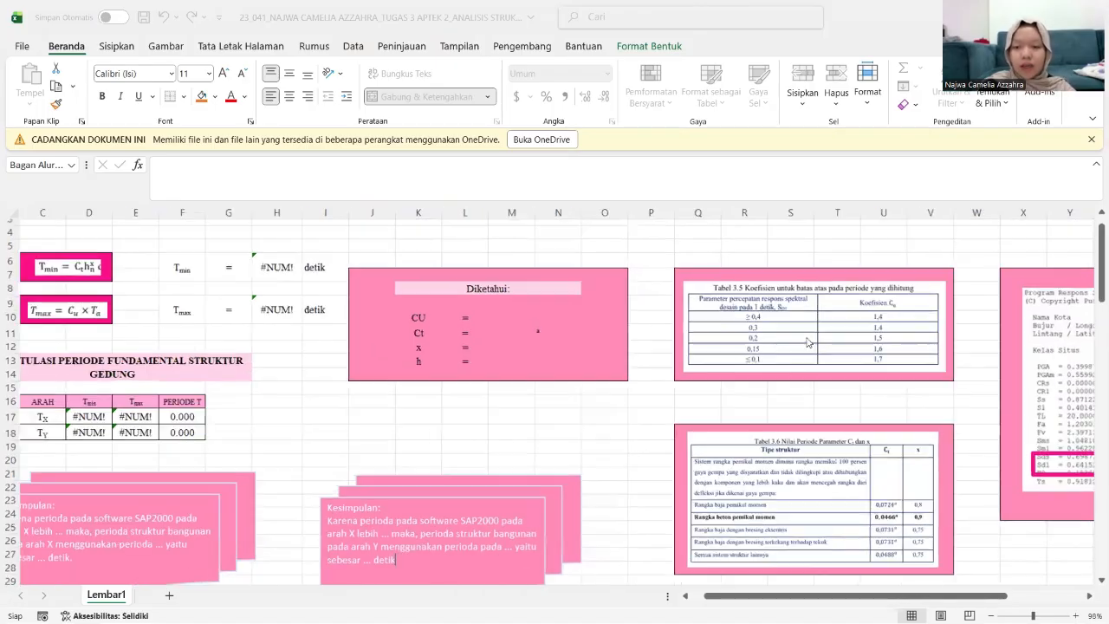
ctrl+scroll(809, 342, up, 1)
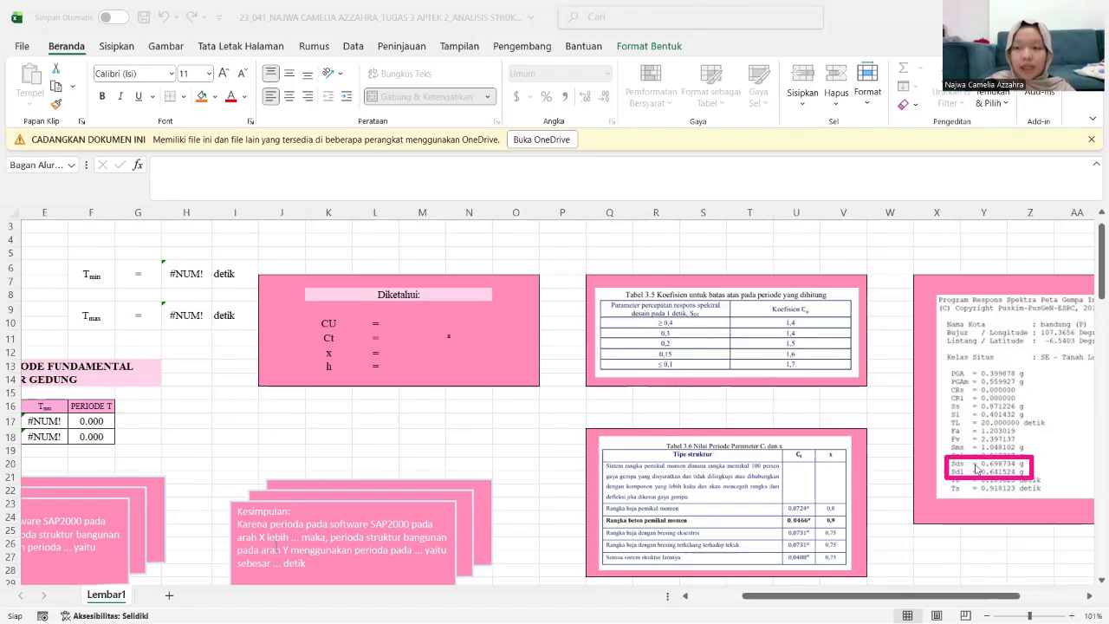
scroll(970, 460, right, 2)
scroll(953, 444, left, 1)
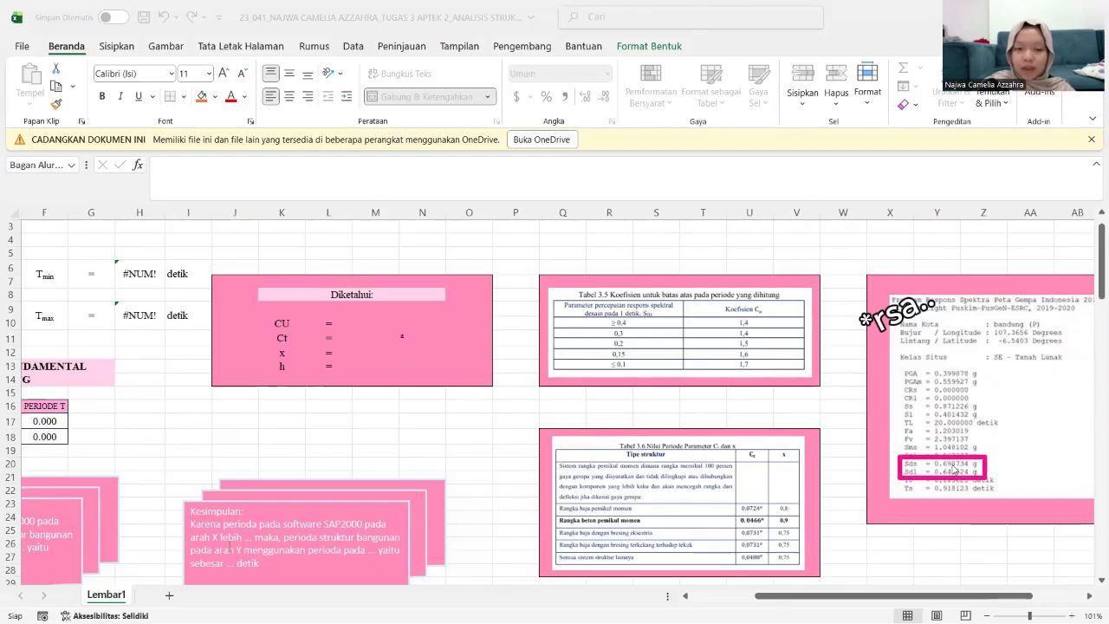
click(360, 323)
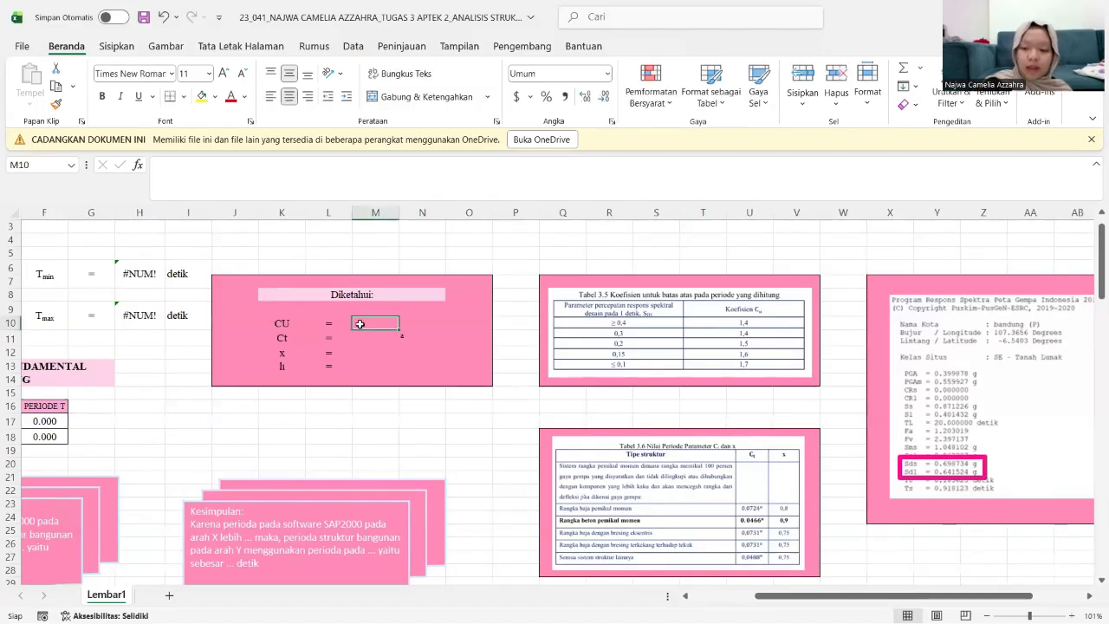
text(1.4)
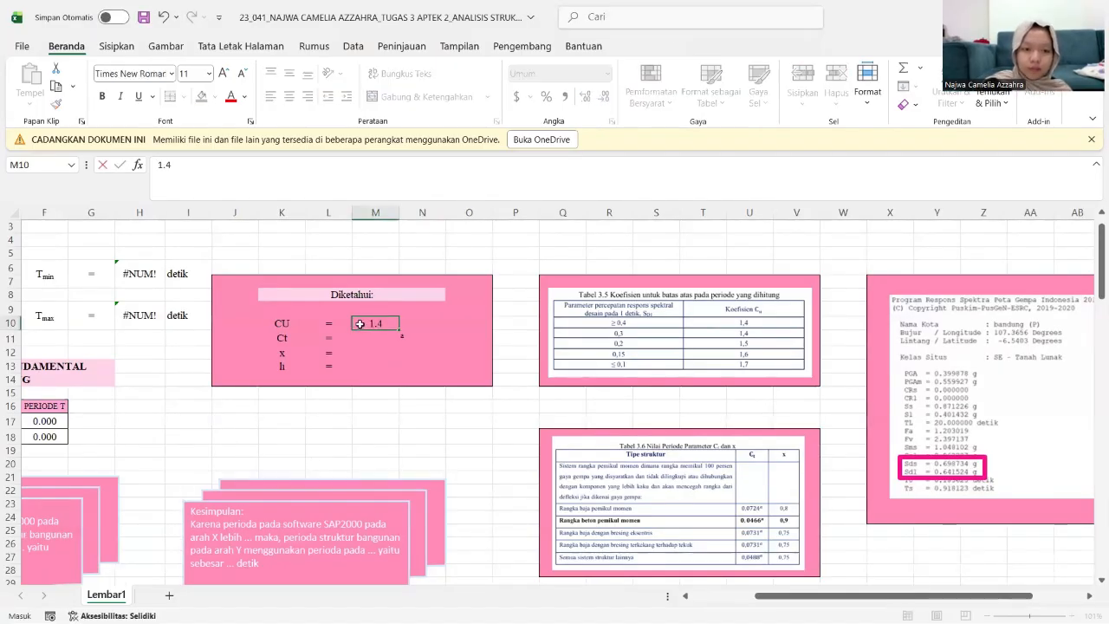
key(Return)
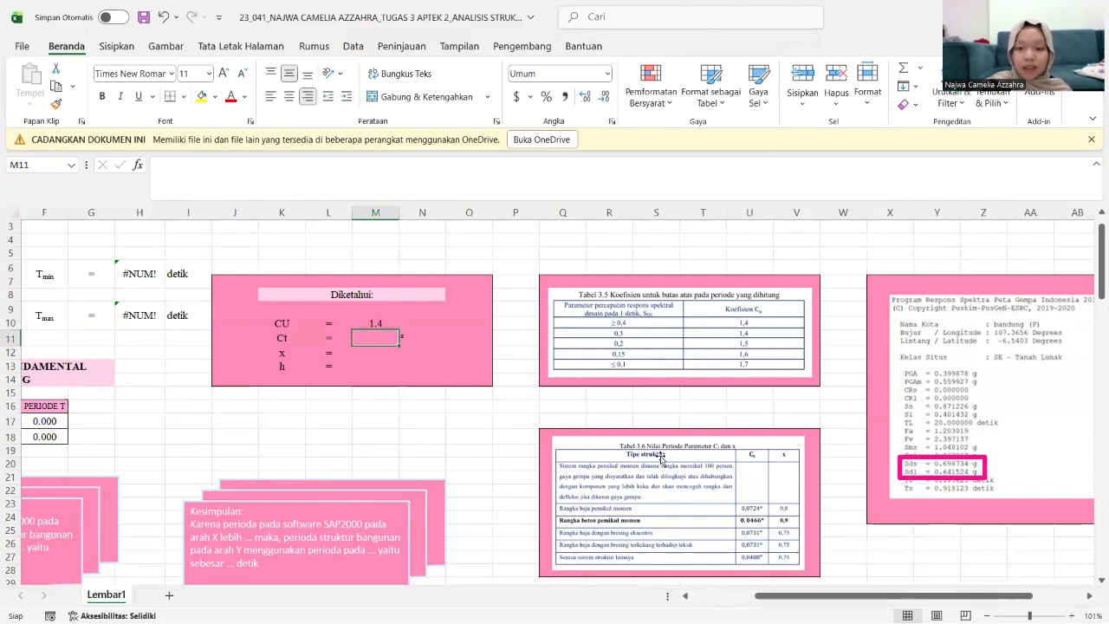
Step: Complete the known values of the period calculation with Ct 0.0466, x 0.9 and h 12
scroll(660, 457, down, 1)
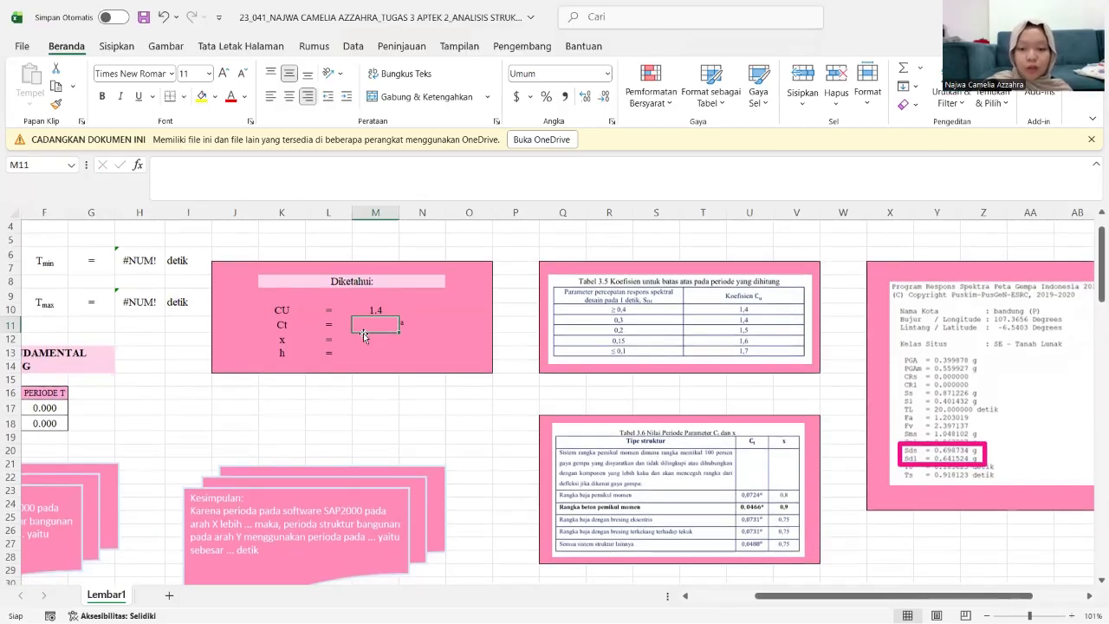
text(0.)
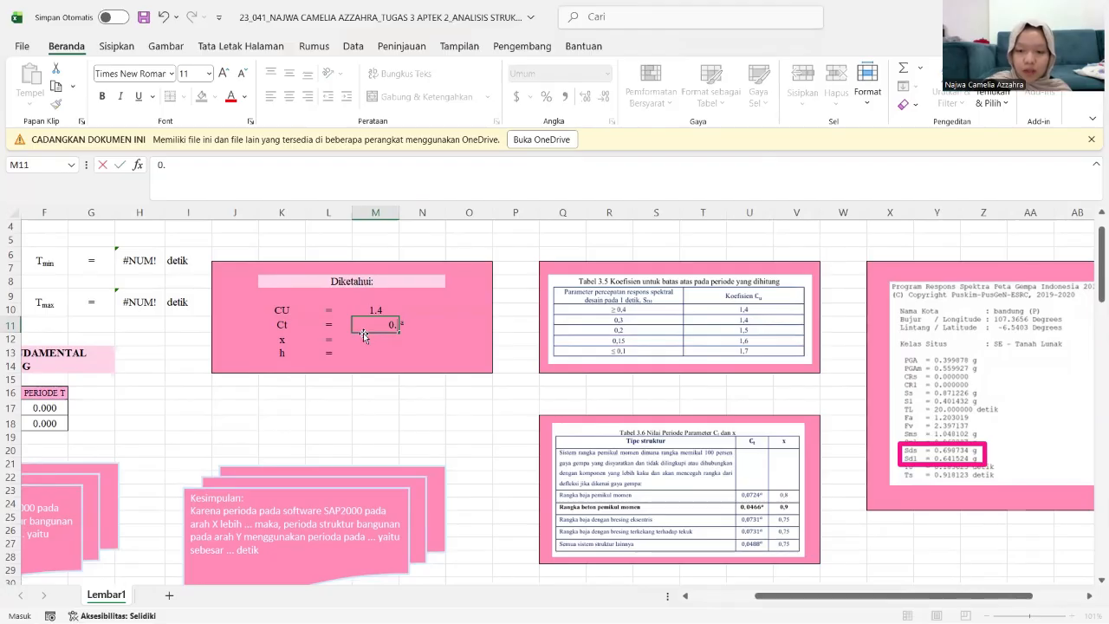
text(0466)
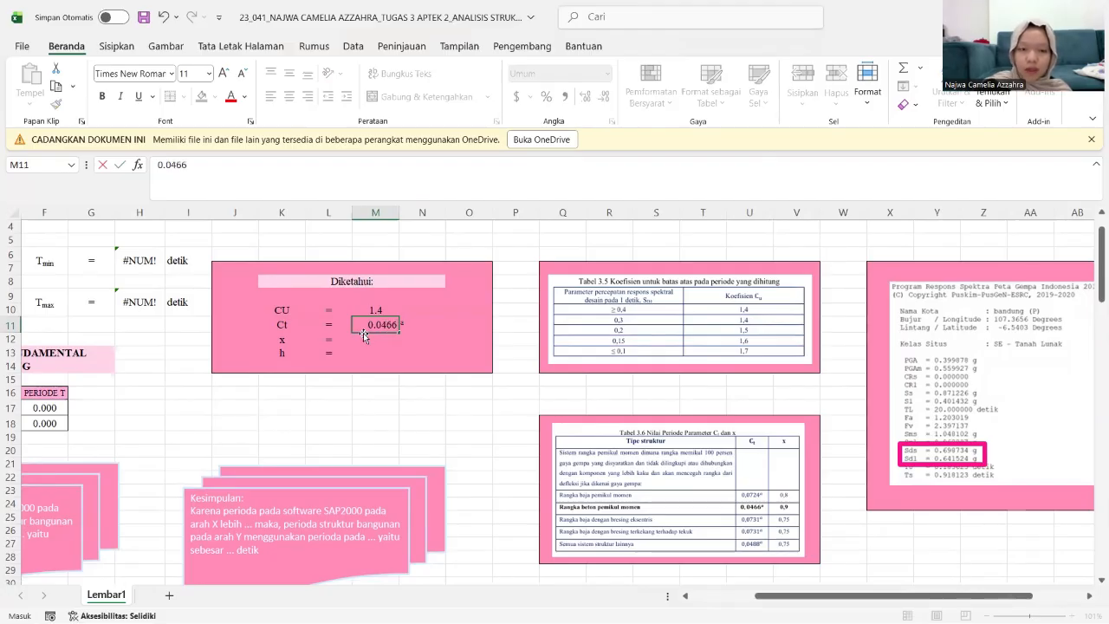
key(Return)
text(0.9)
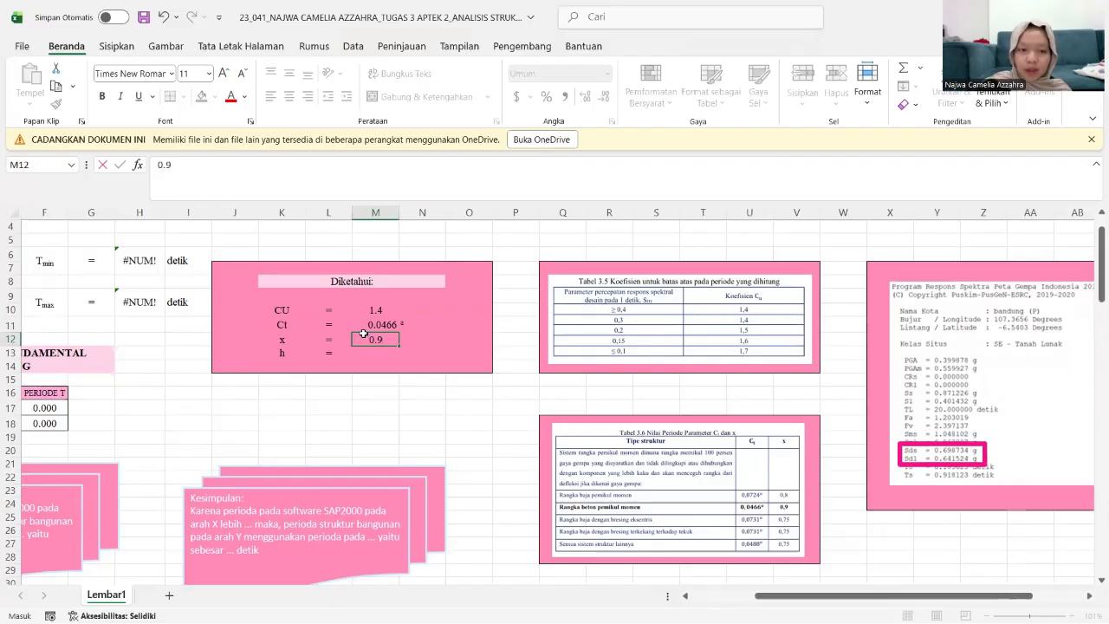
key(Return)
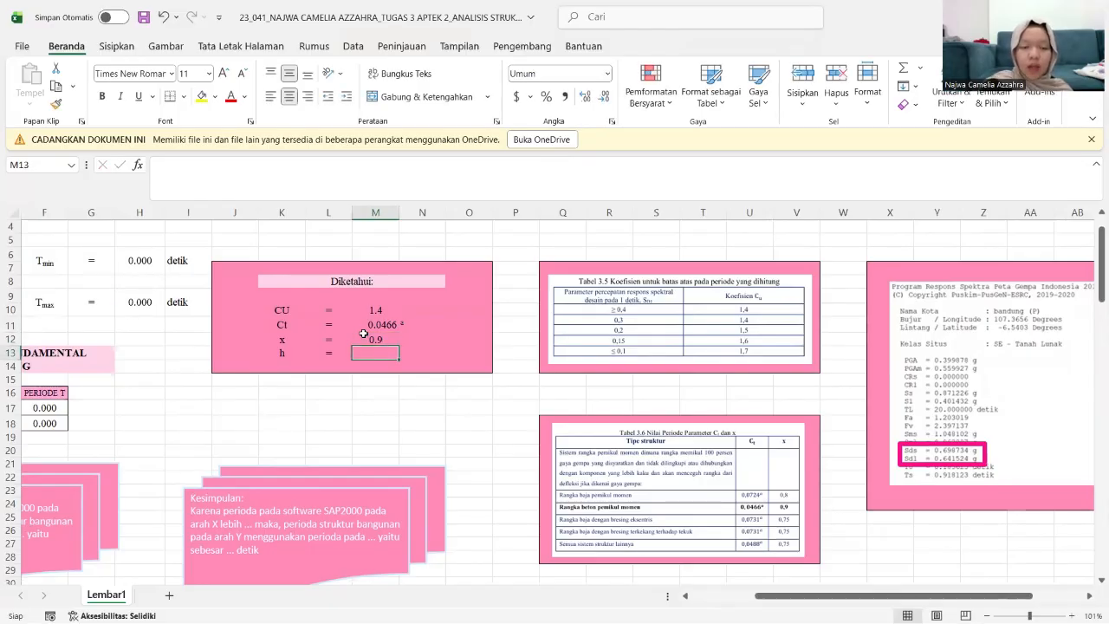
scroll(356, 372, up, 1)
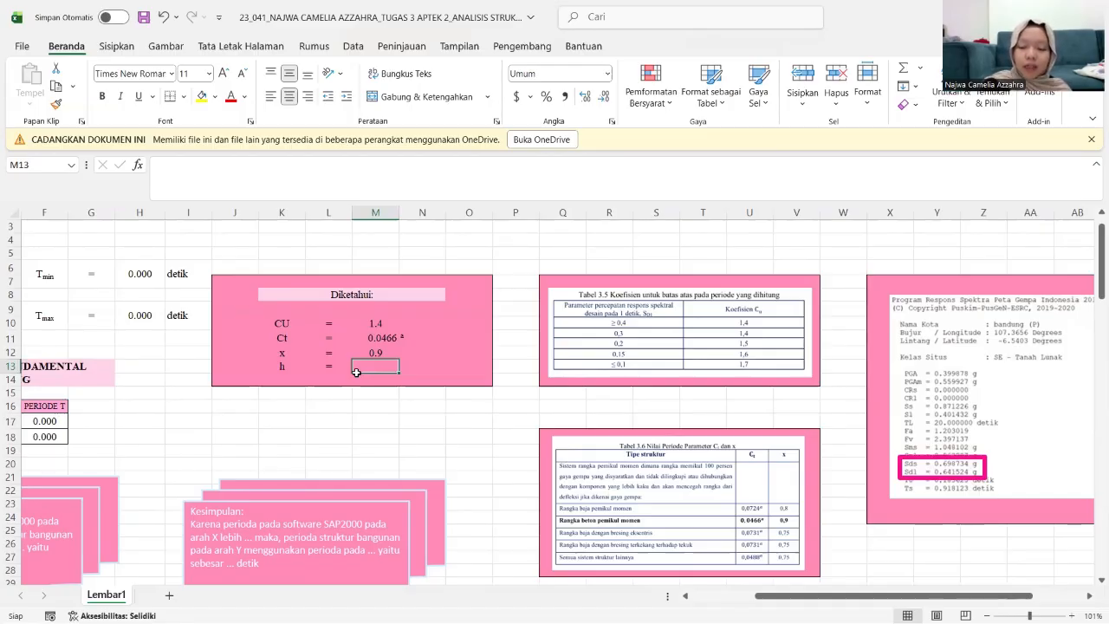
text(12)
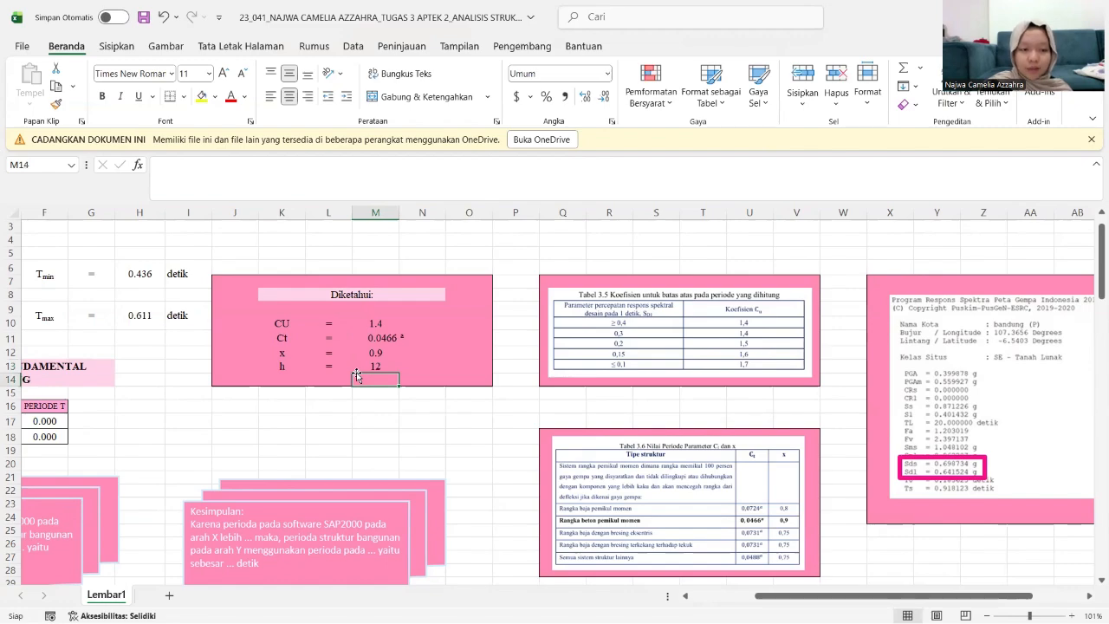
scroll(356, 375, left, 5)
scroll(356, 374, up, 1)
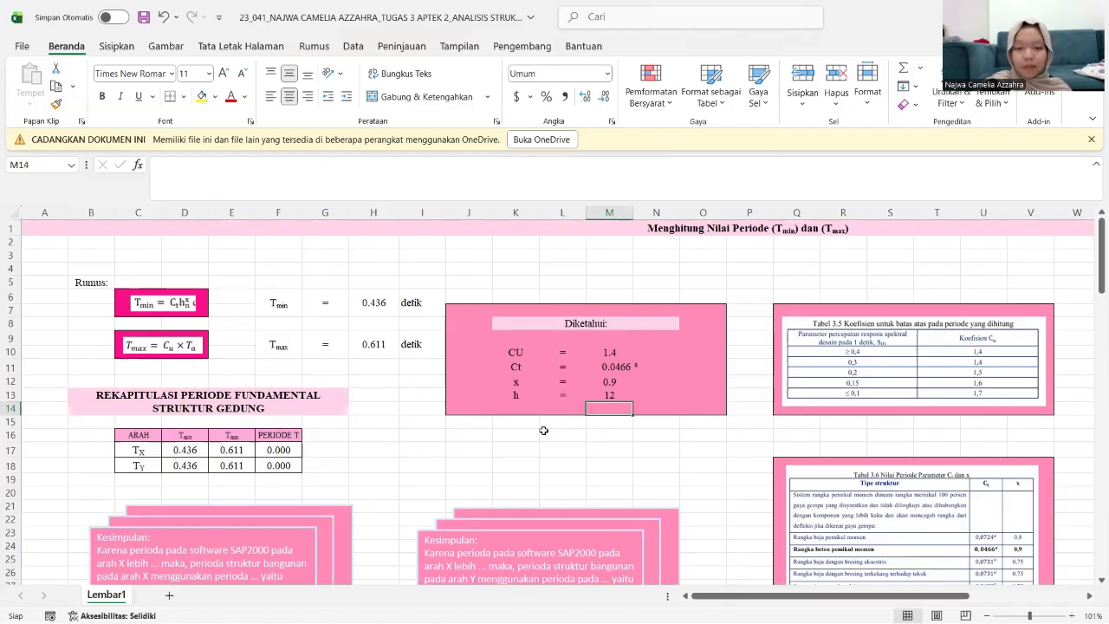
Step: Switch to SAP2000 and choose the Modal Information tables under Structure Output for display, excluding Base Reactions
key(alt+Tab)
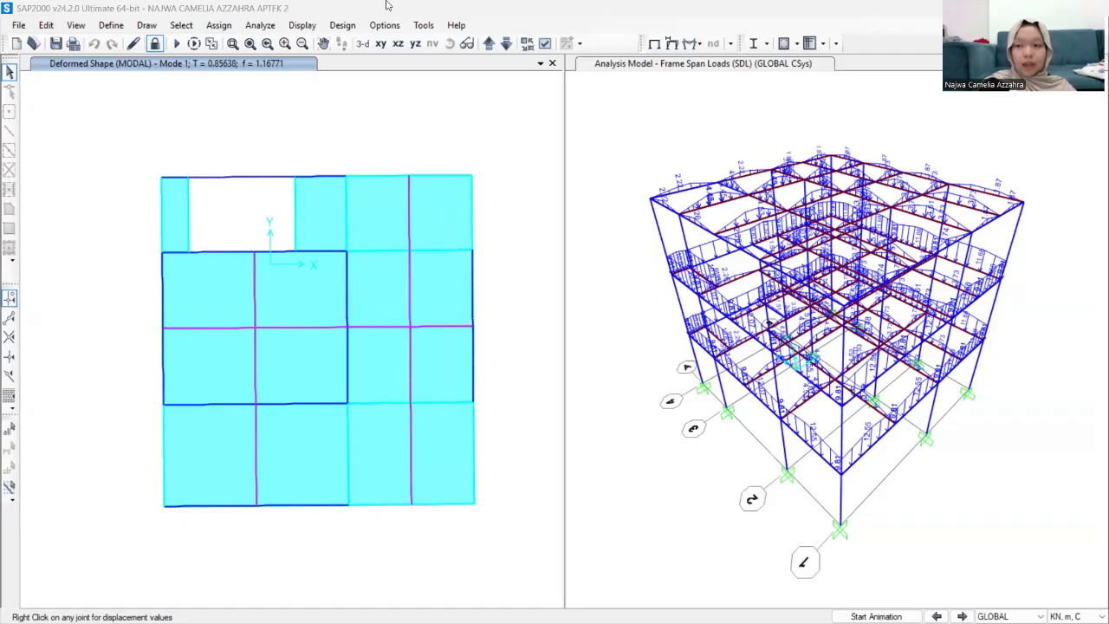
click(303, 30)
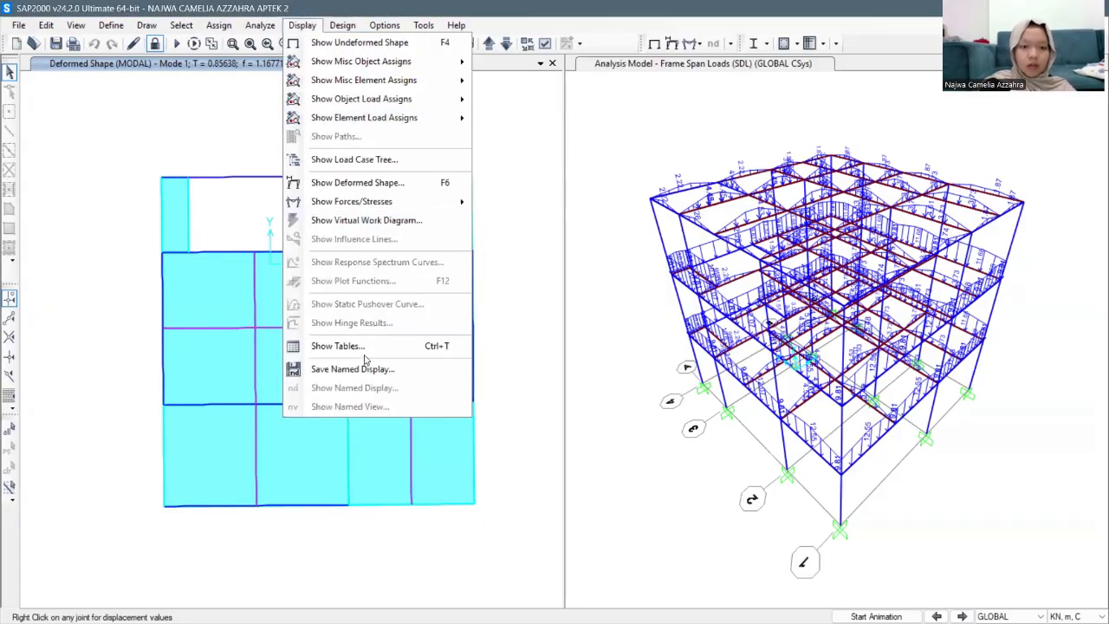
click(338, 346)
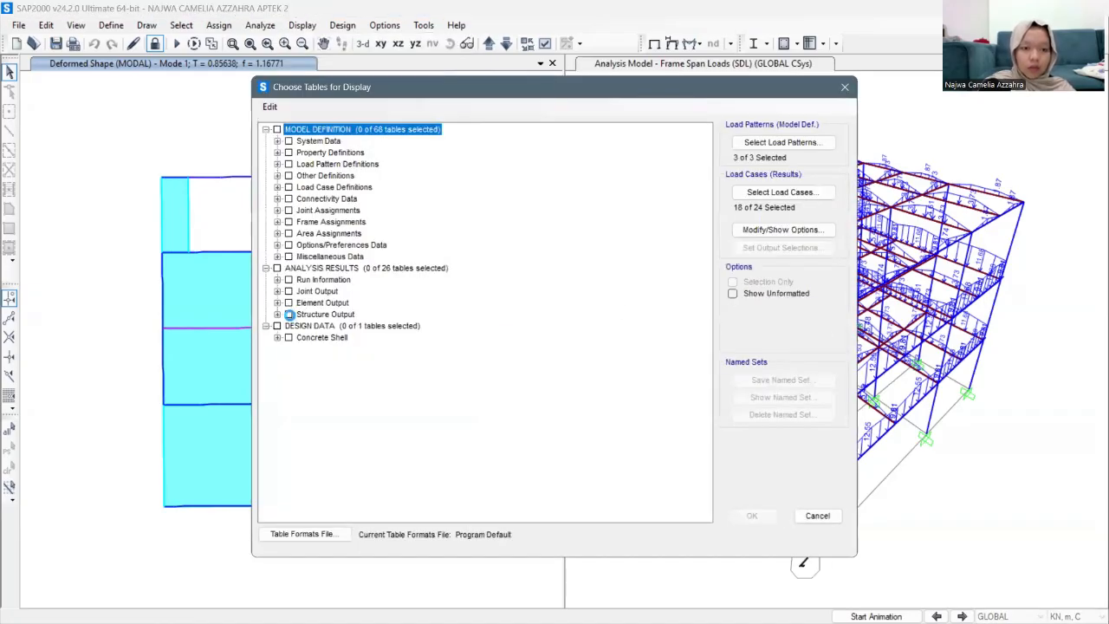
click(289, 315)
click(278, 314)
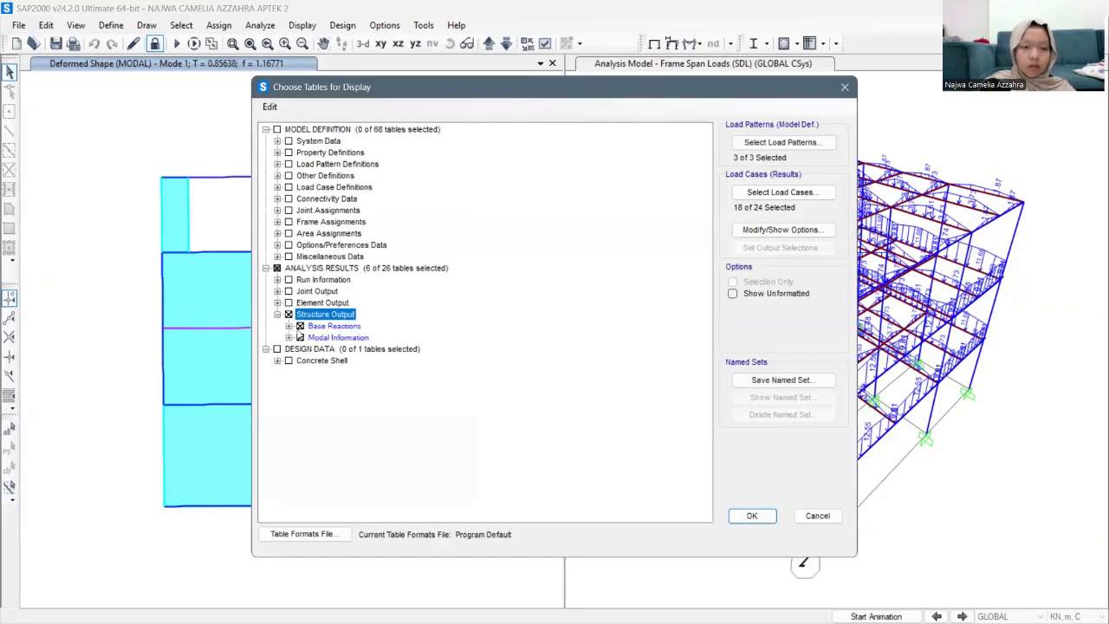
click(305, 339)
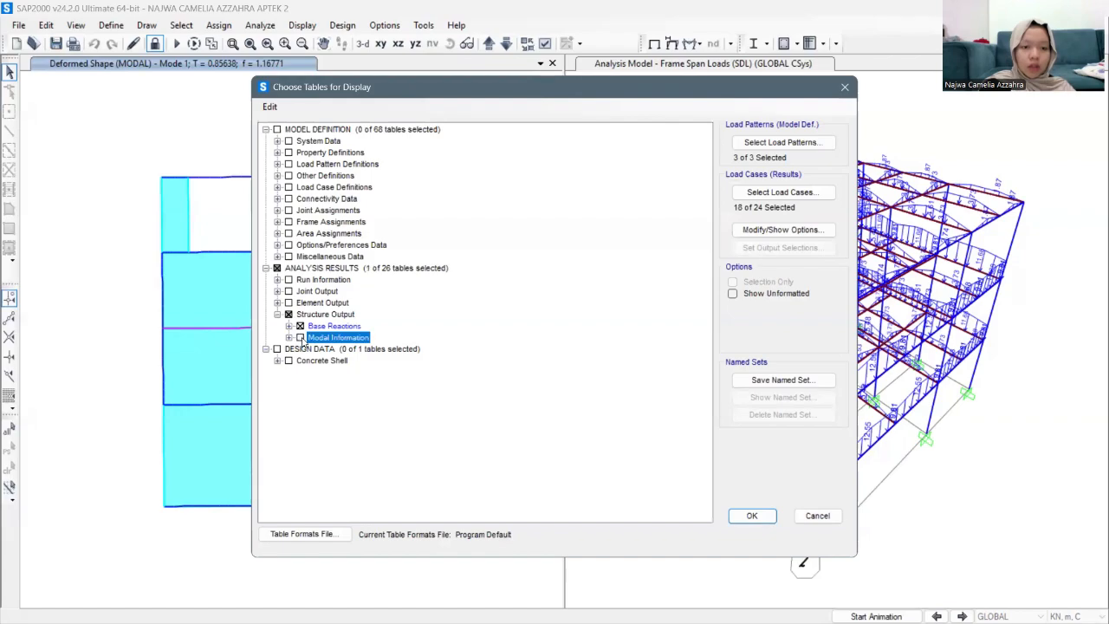
click(300, 326)
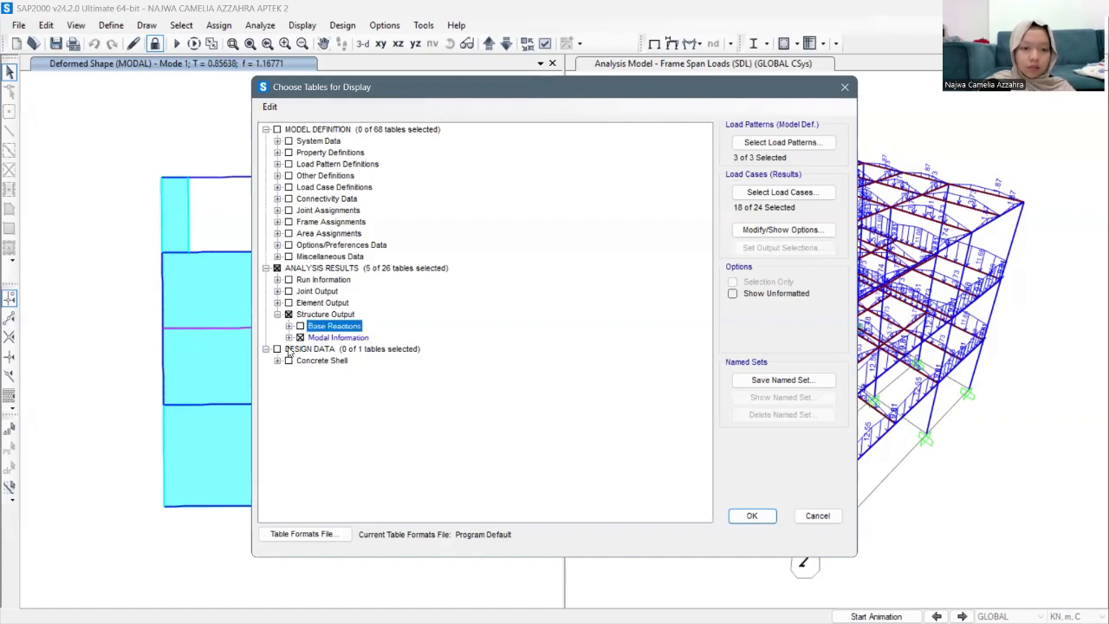
Step: Narrow the Modal Information selection to the Modal Participating Mass Ratios table only and display it
click(288, 337)
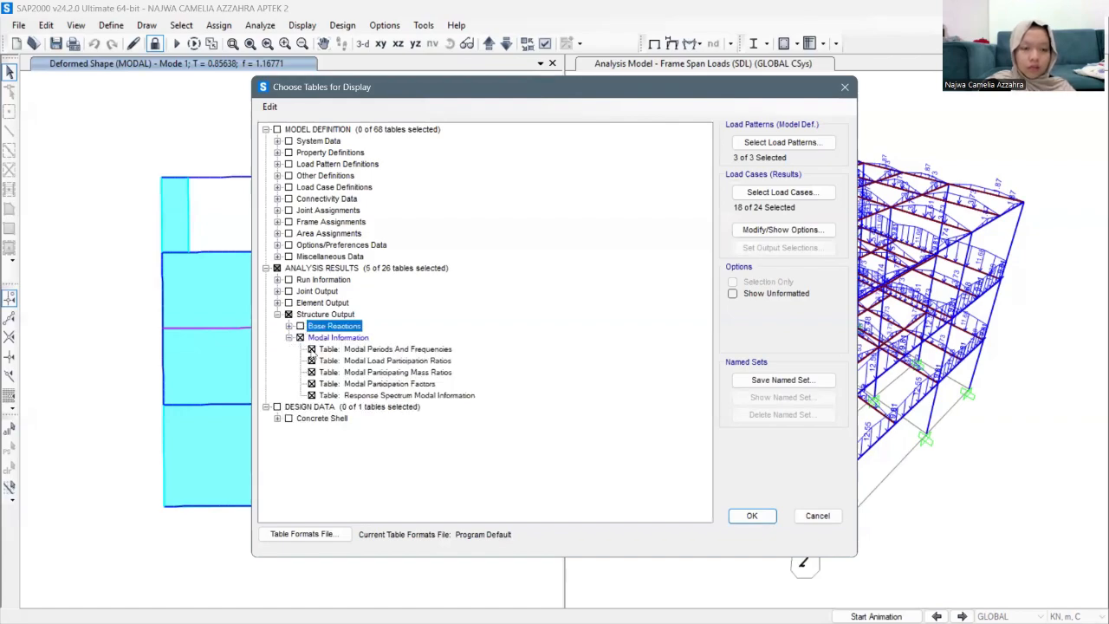
click(312, 349)
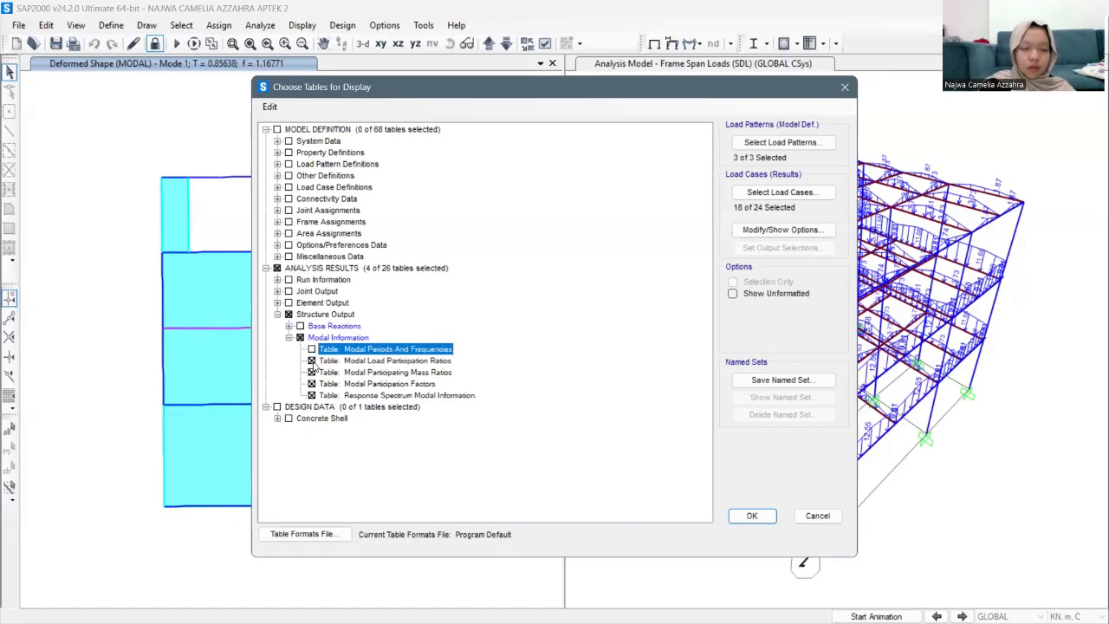
click(312, 360)
click(312, 384)
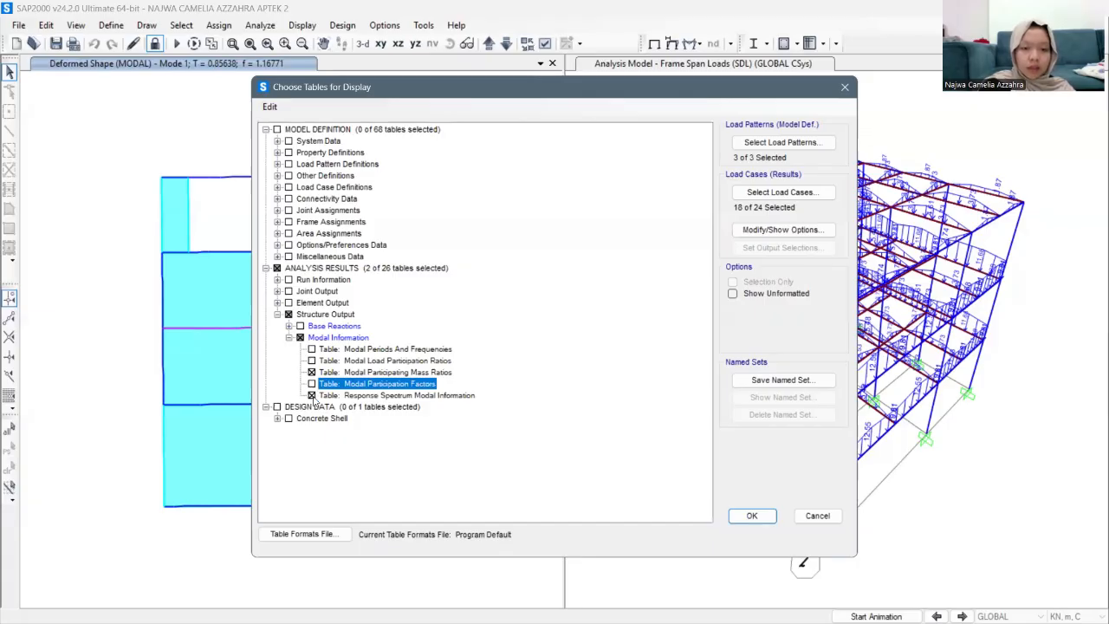
click(312, 395)
click(765, 518)
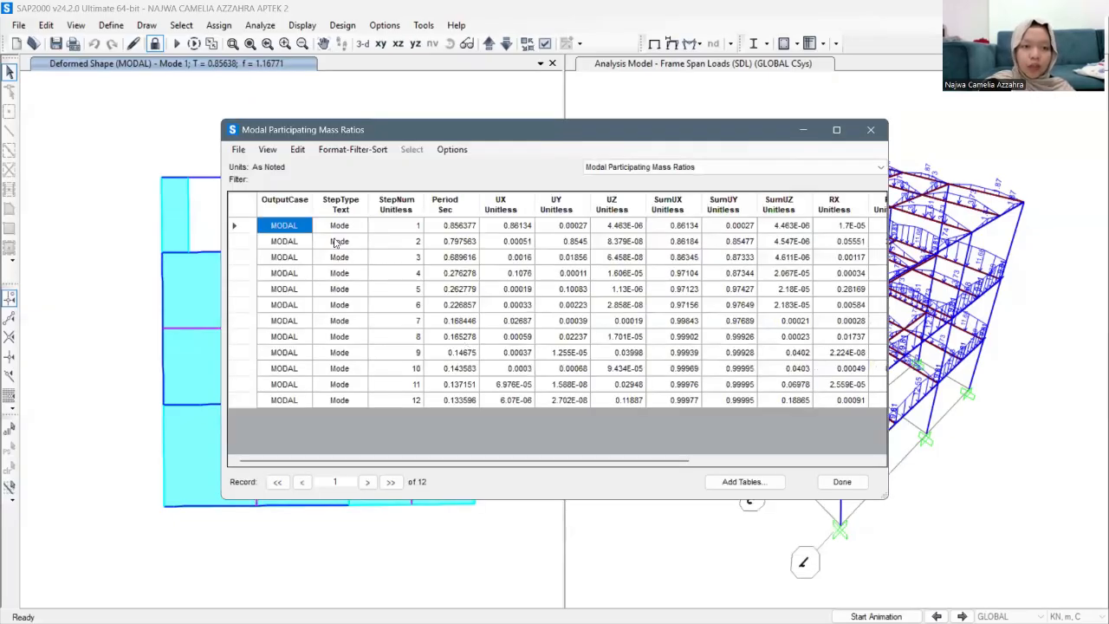
Step: Export the current Modal Participating Mass Ratios table to Excel
click(238, 150)
click(238, 150)
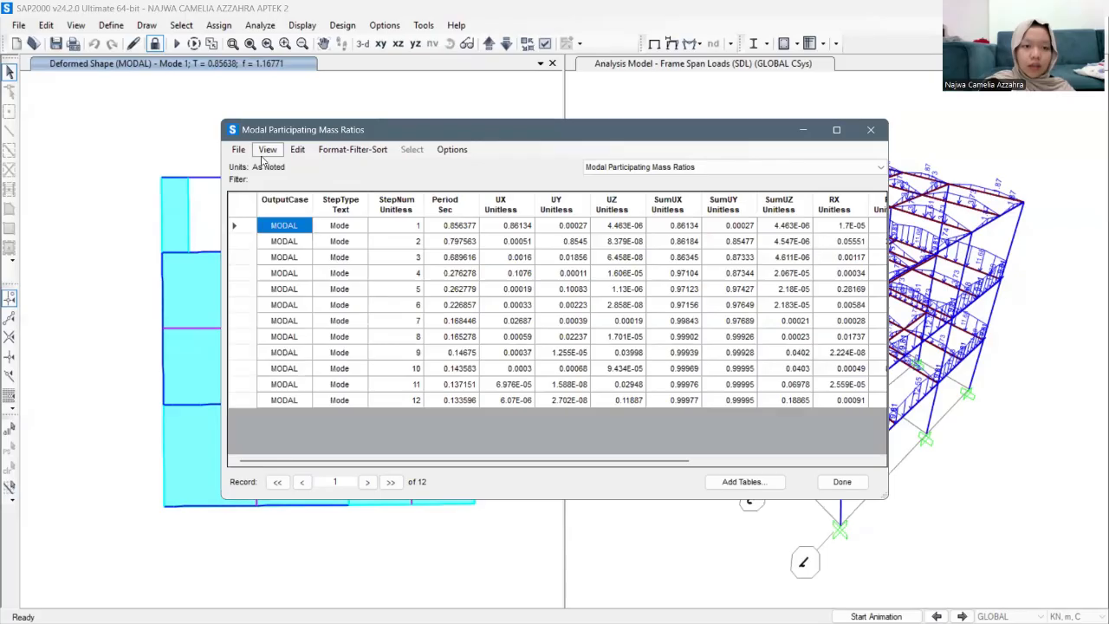
click(238, 150)
click(242, 152)
click(242, 152)
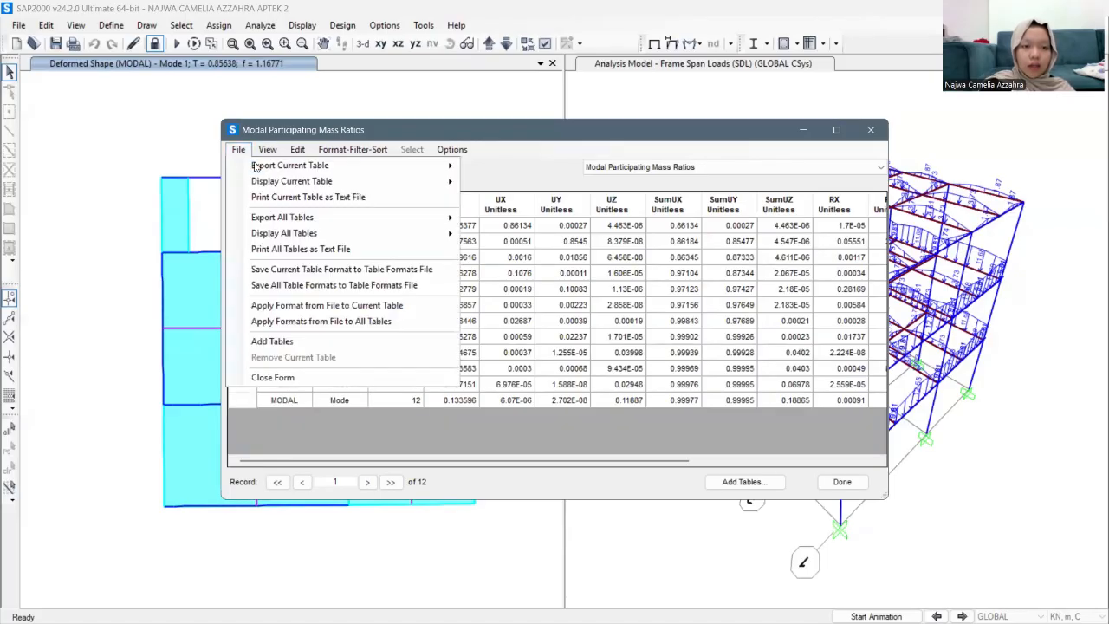
mouse_move(258, 170)
click(501, 173)
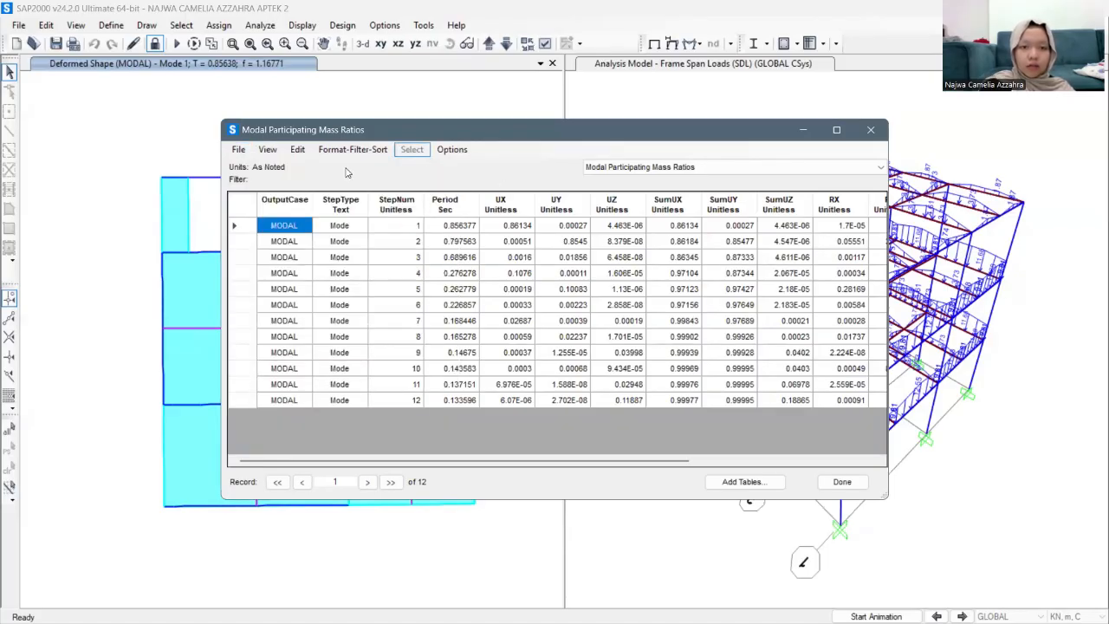
click(239, 149)
mouse_move(269, 167)
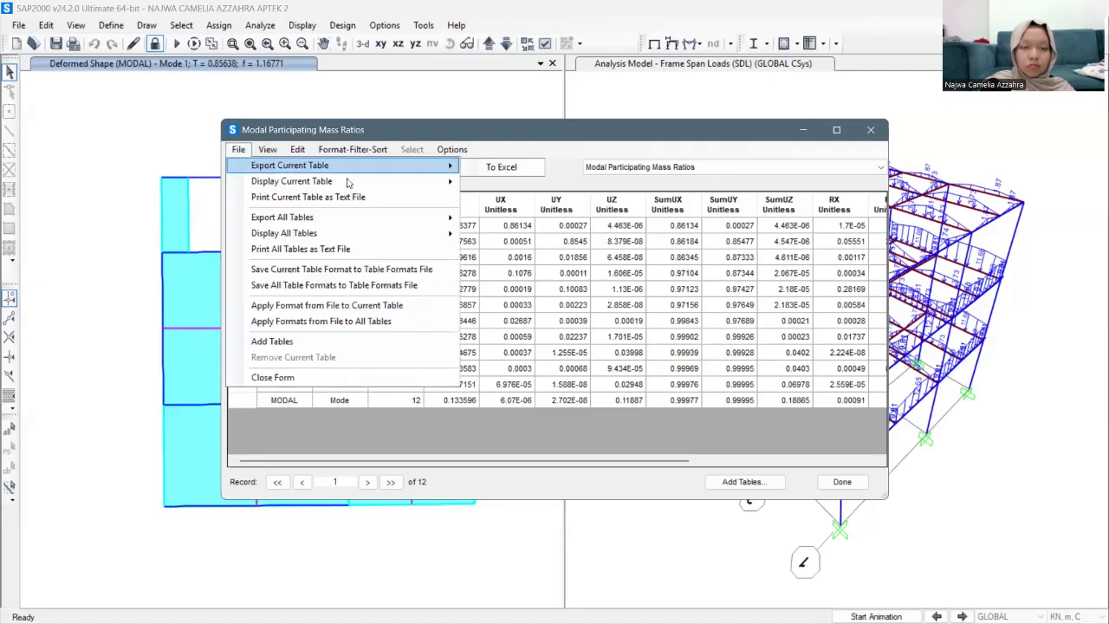
click(487, 166)
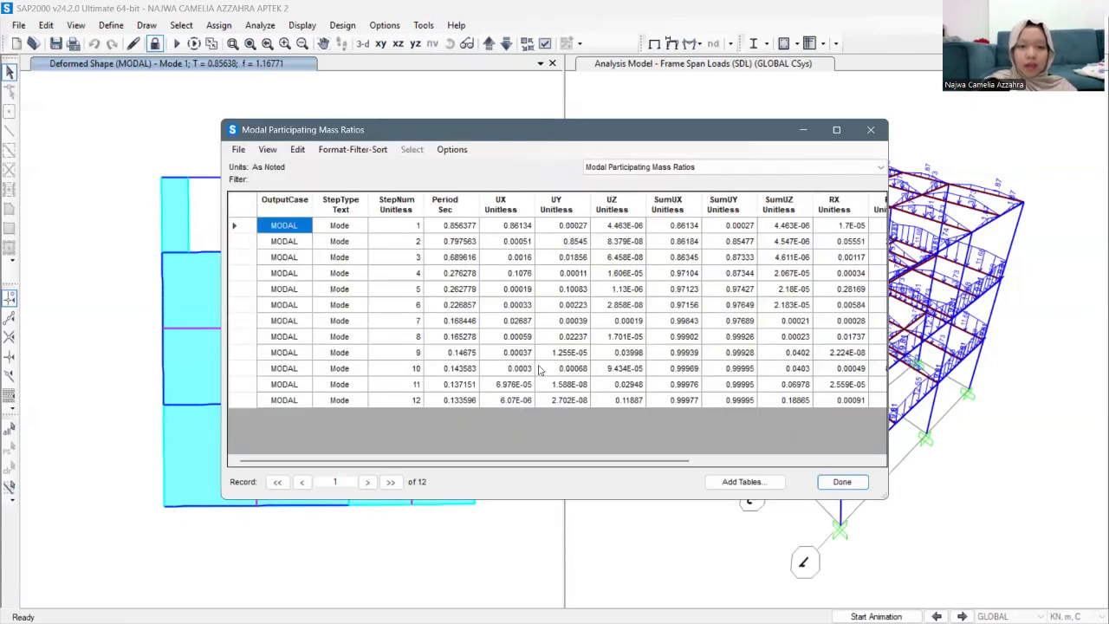
Step: Select the period values of modes 1 and 2 in the modal table and switch to the Excel workbook
click(454, 227)
drag(455, 227, 460, 244)
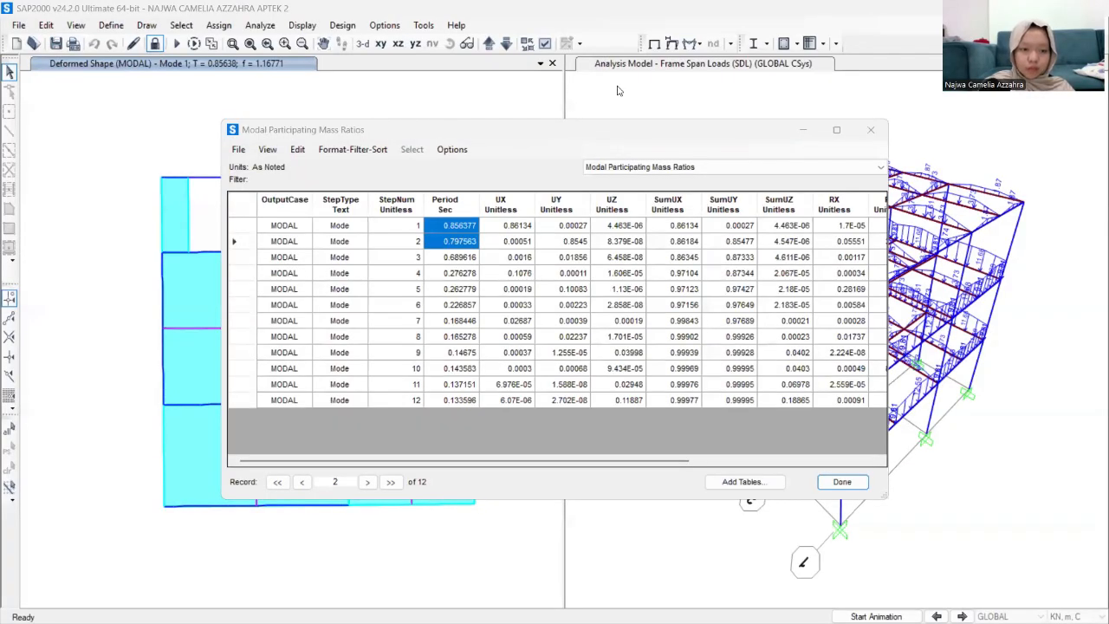
key(alt+Tab)
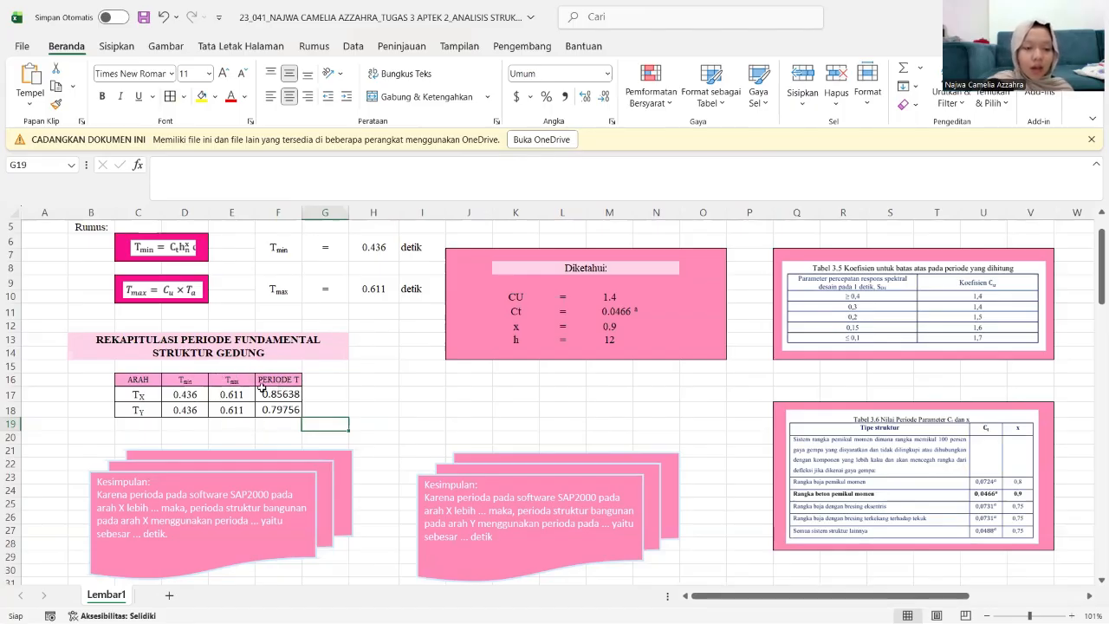
Step: In the X-direction conclusion note, add "dan Y" after "arah X" and replace the blank after "lebih" with "besar"
drag(171, 539, 129, 508)
click(173, 539)
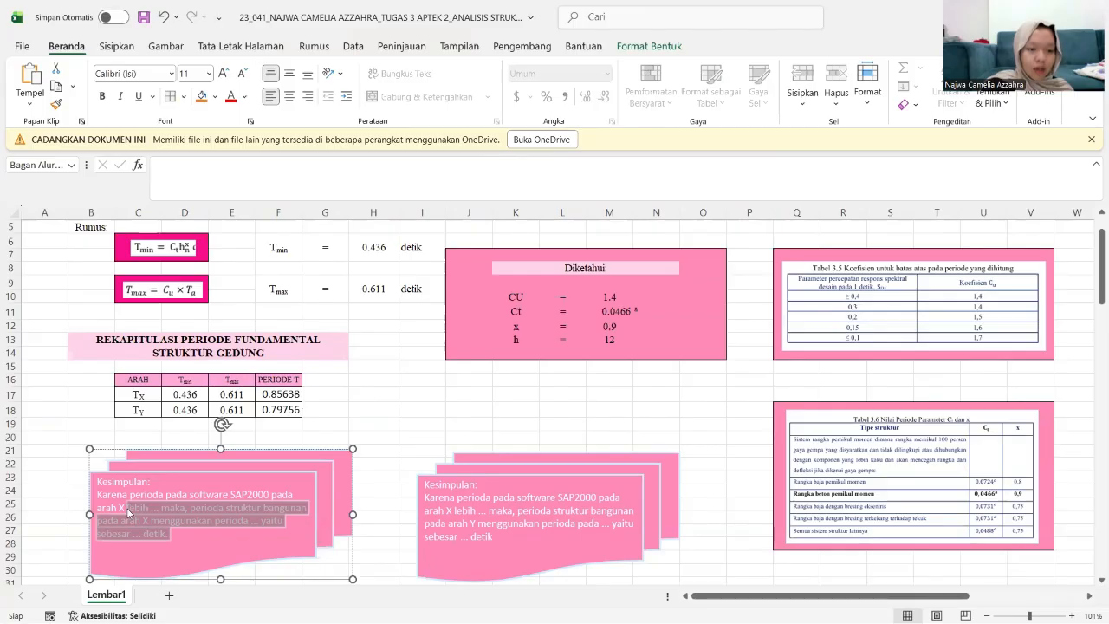
click(129, 509)
text(dan )
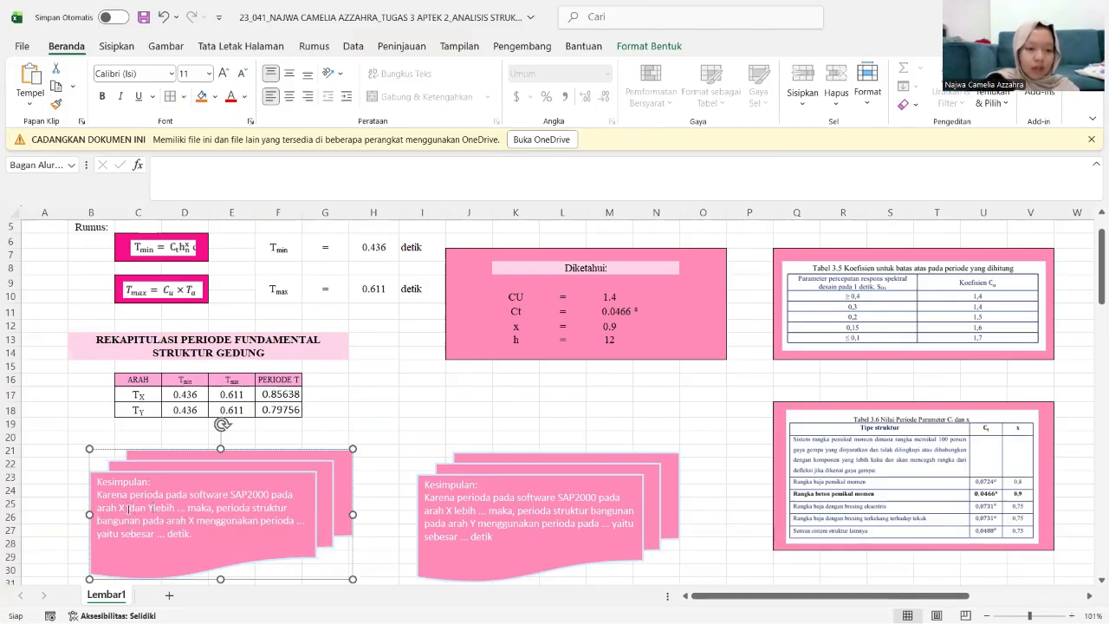
text(Y)
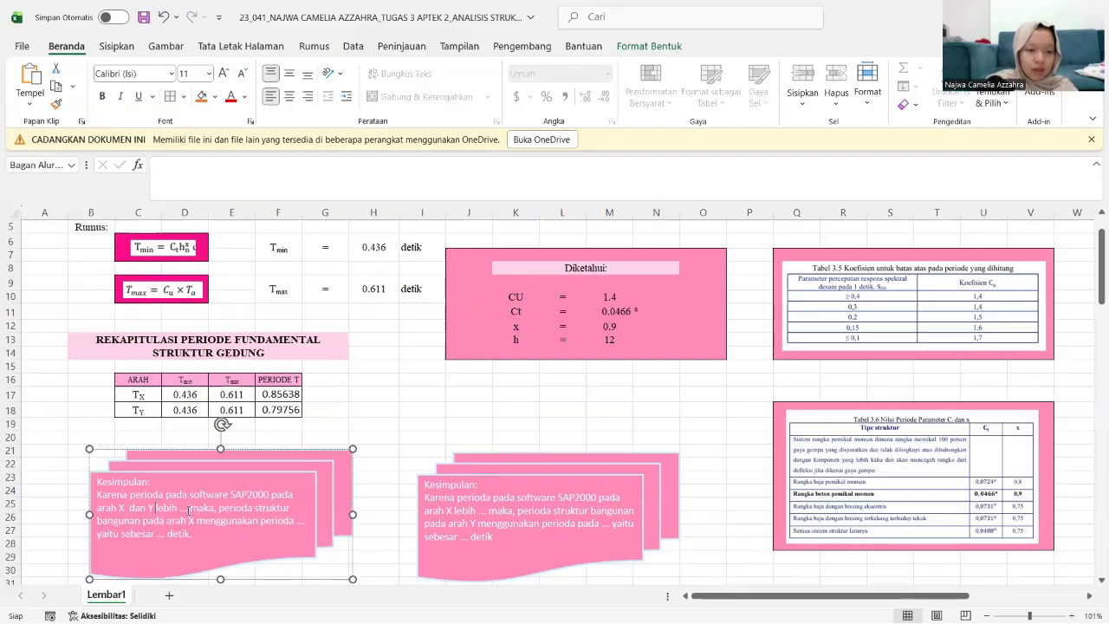
key(BackSpace)
key(BackSpace)
key(BackSpace)
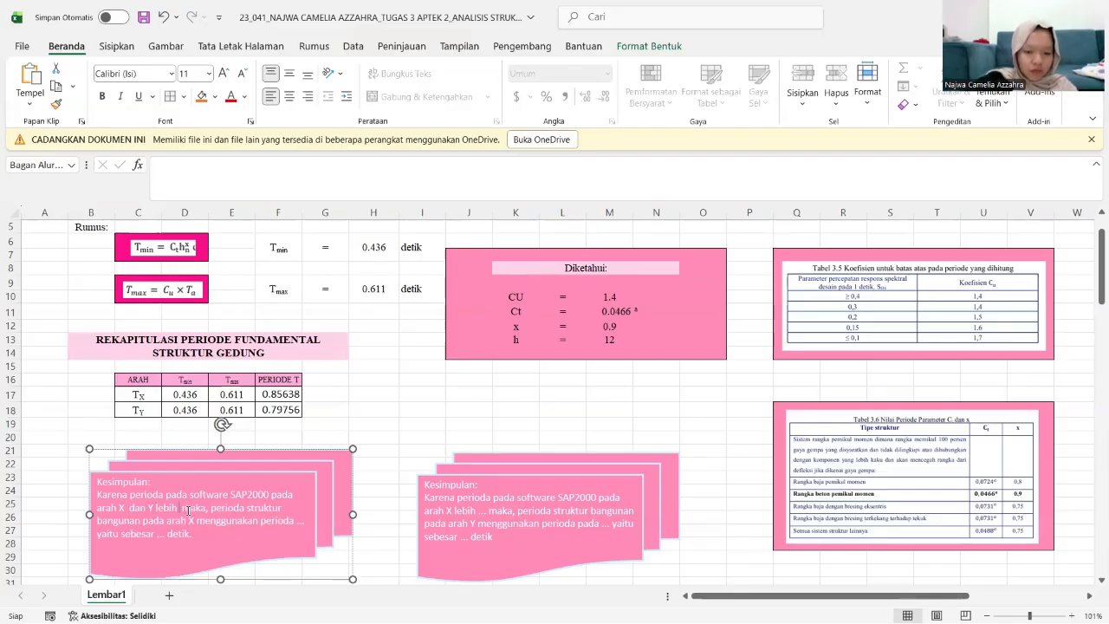
text(besar)
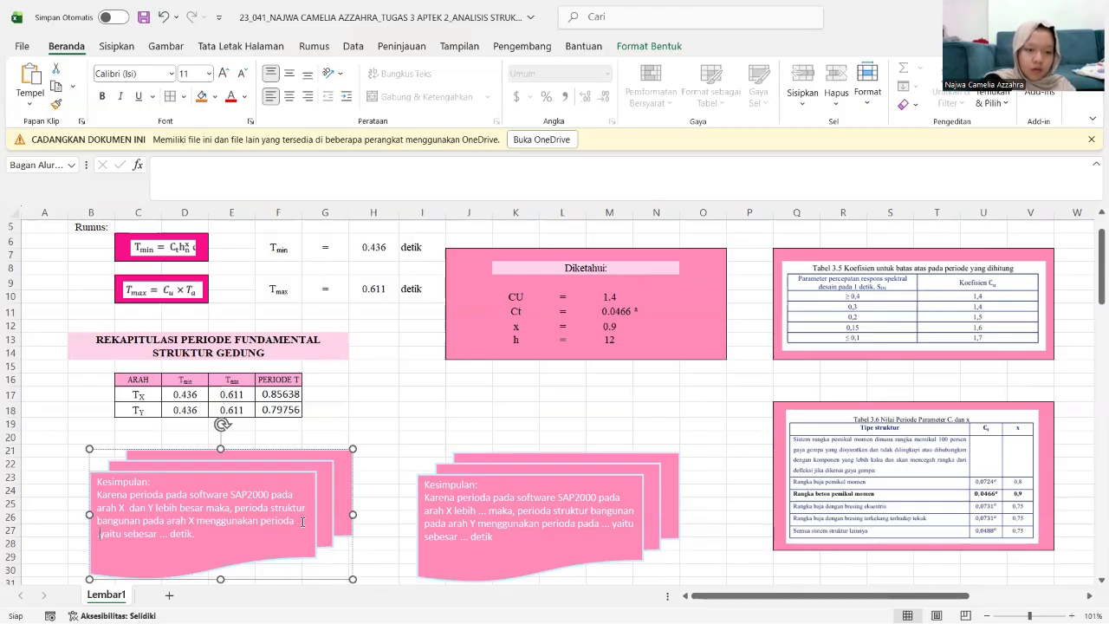
Step: Fill the remaining blanks of the conclusion note with "Maksimal" for the period used and 0.611 for its value in seconds
text(Maksi)
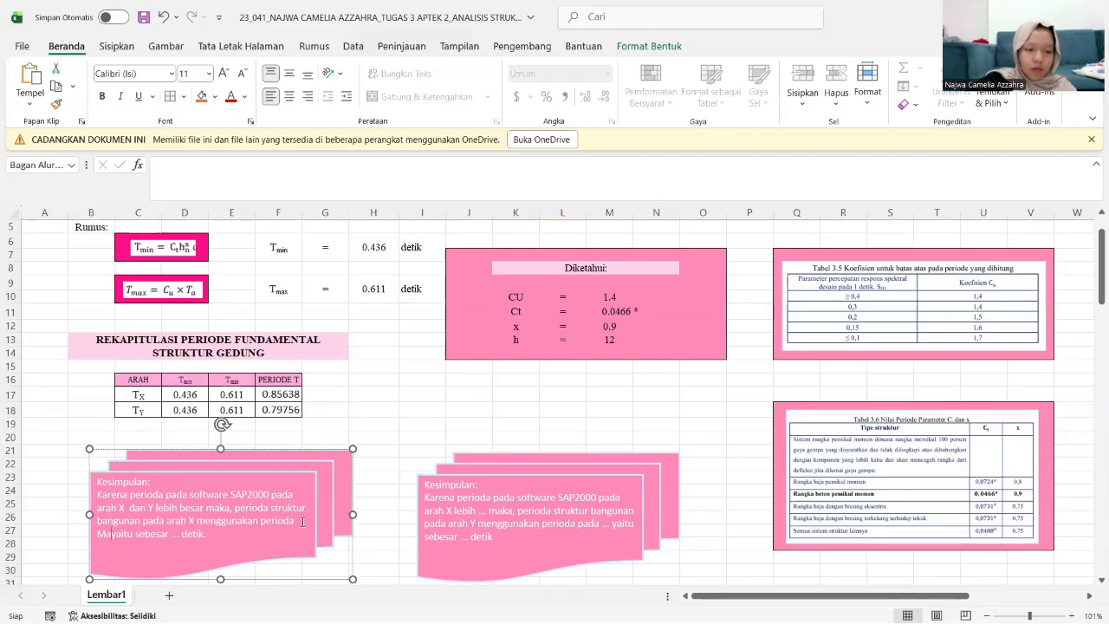
text(mal)
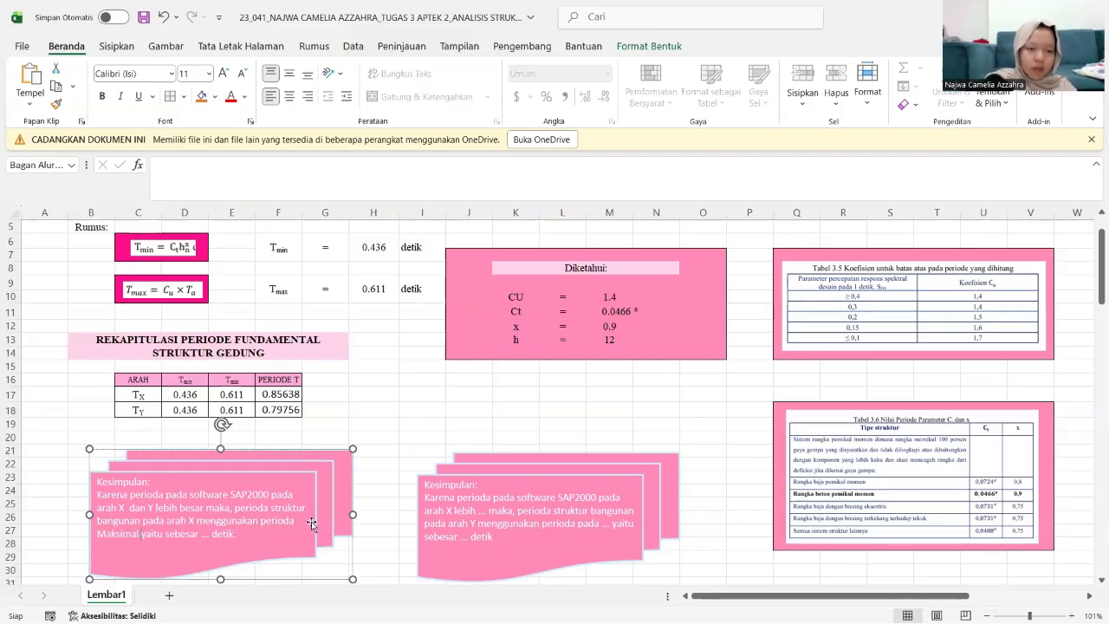
click(214, 533)
key(BackSpace)
key(BackSpace)
key(BackSpace)
key(BackSpace)
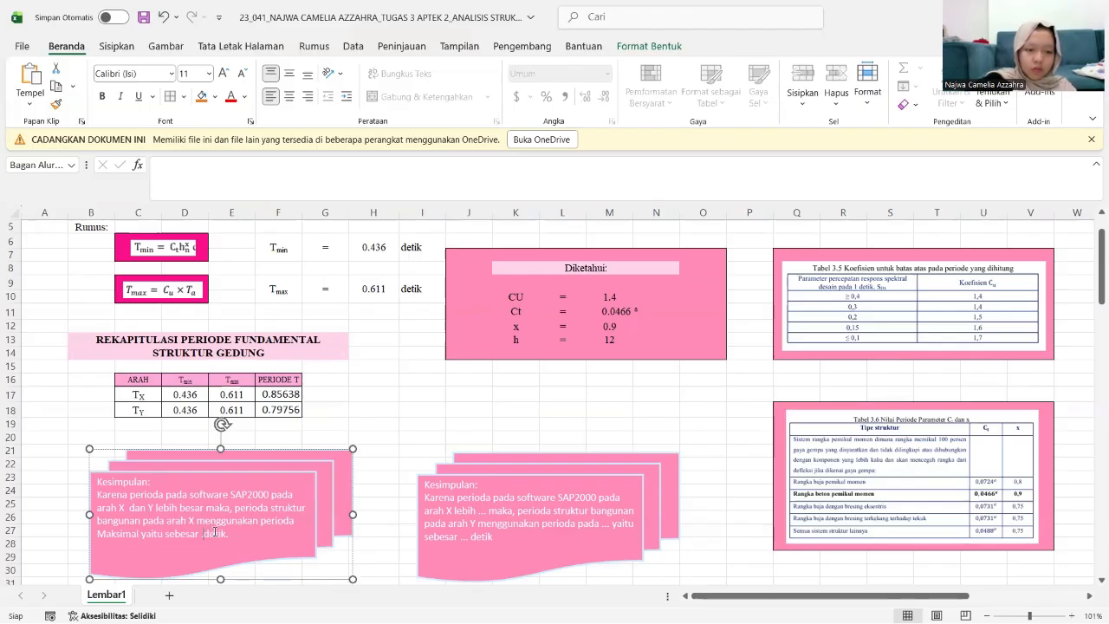
text(0.611)
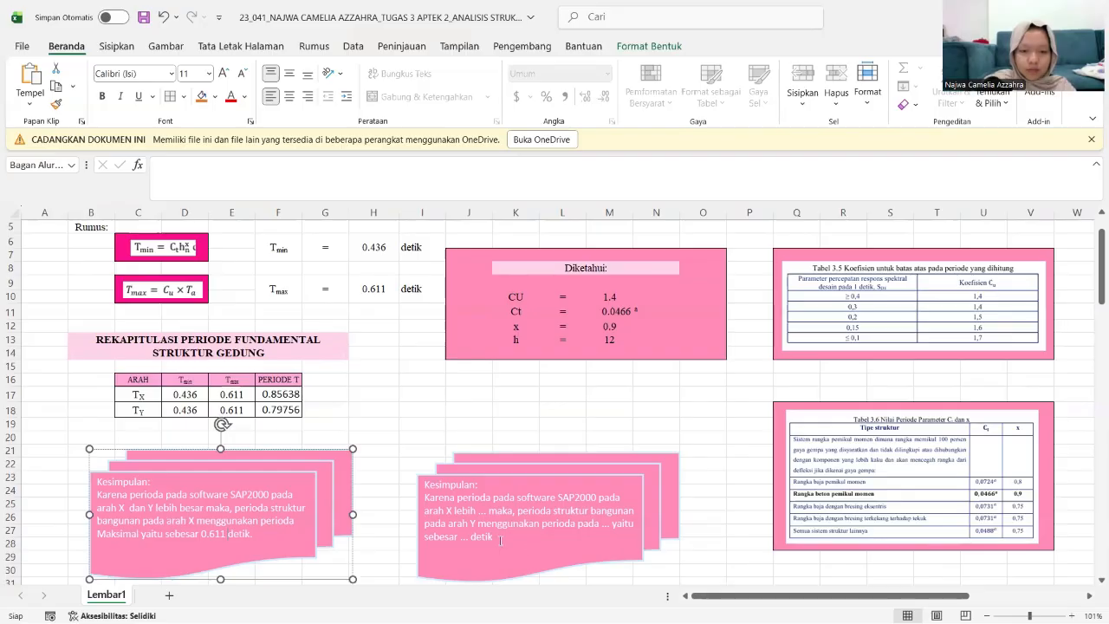
Step: Clear the text of the separate Y-direction conclusion note and delete its shape from the sheet
drag(497, 538, 425, 484)
key(BackSpace)
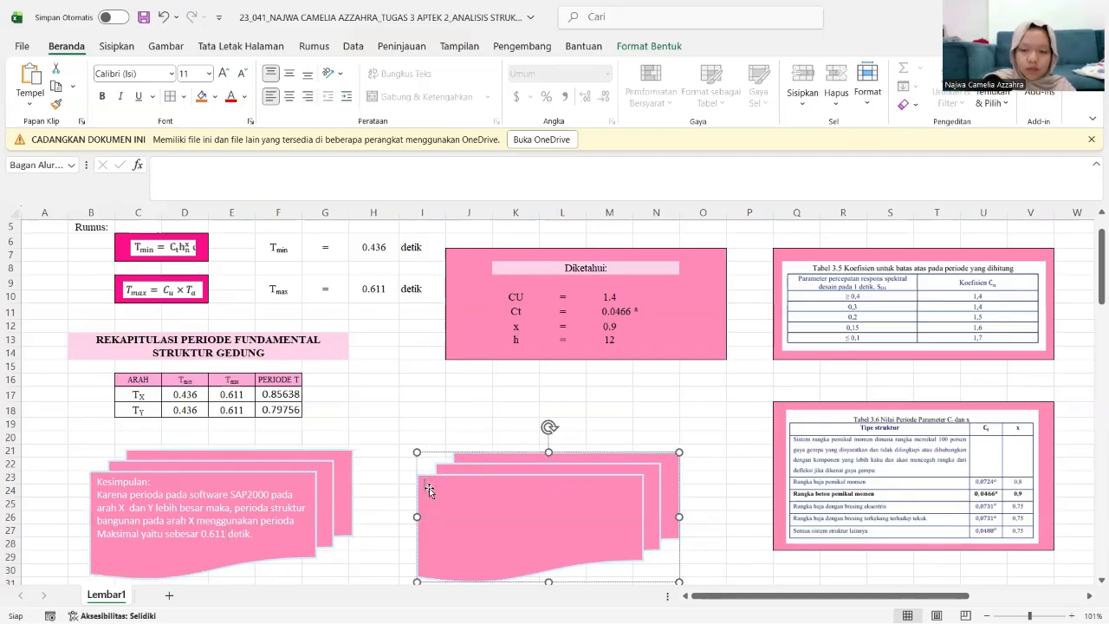
key(Escape)
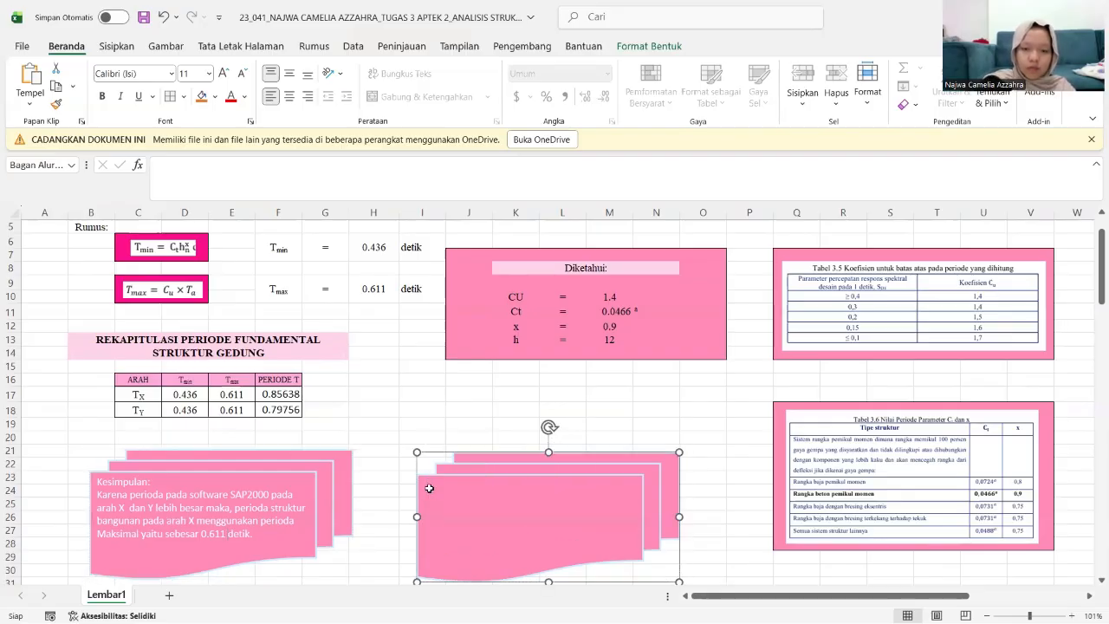
key(Delete)
Step: Review the seismic response coefficient (Cs) calculation and its conclusion, then the structure weight (Wt) section with its DEAD and SDL inputs
scroll(428, 488, up, 1)
scroll(429, 488, down, 8)
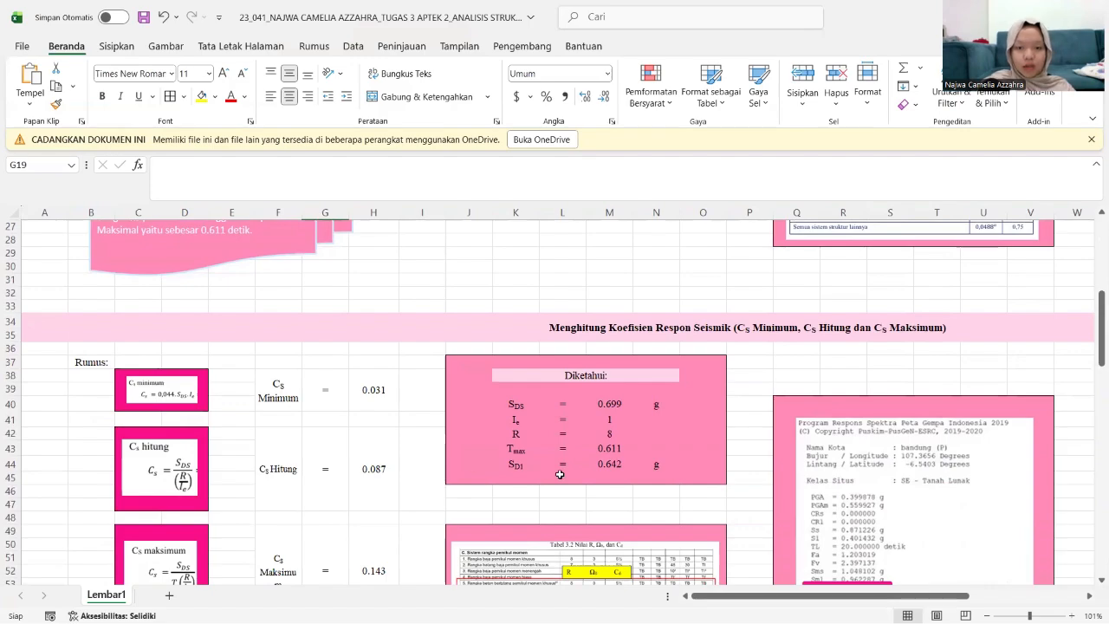
scroll(433, 483, down, 1)
scroll(433, 483, right, 1)
scroll(560, 474, down, 1)
scroll(559, 475, right, 1)
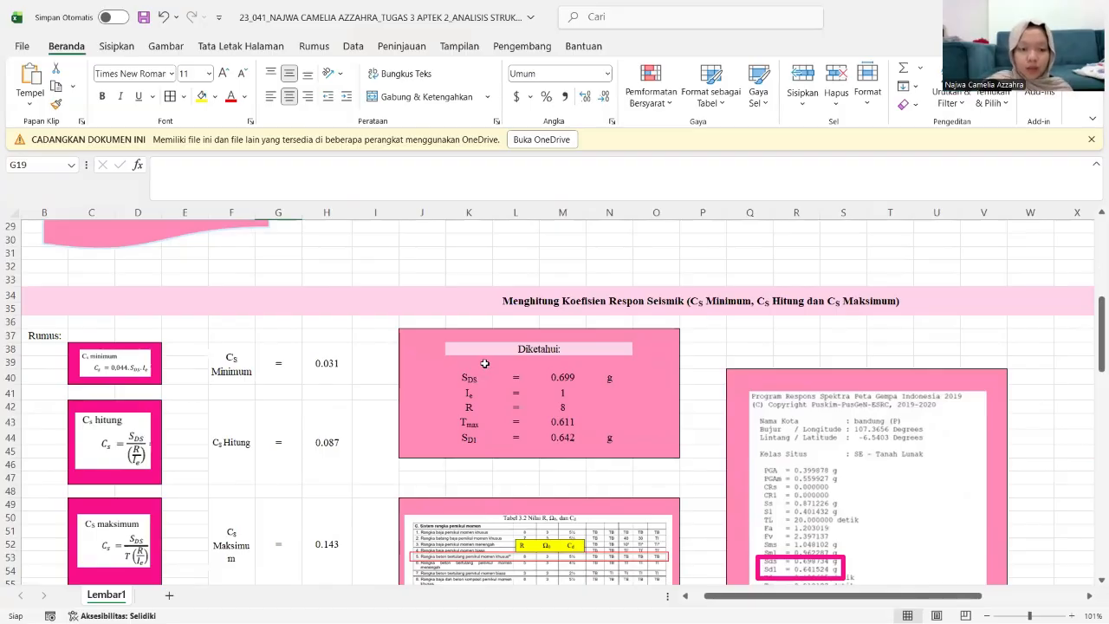
scroll(485, 363, left, 1)
scroll(485, 363, down, 3)
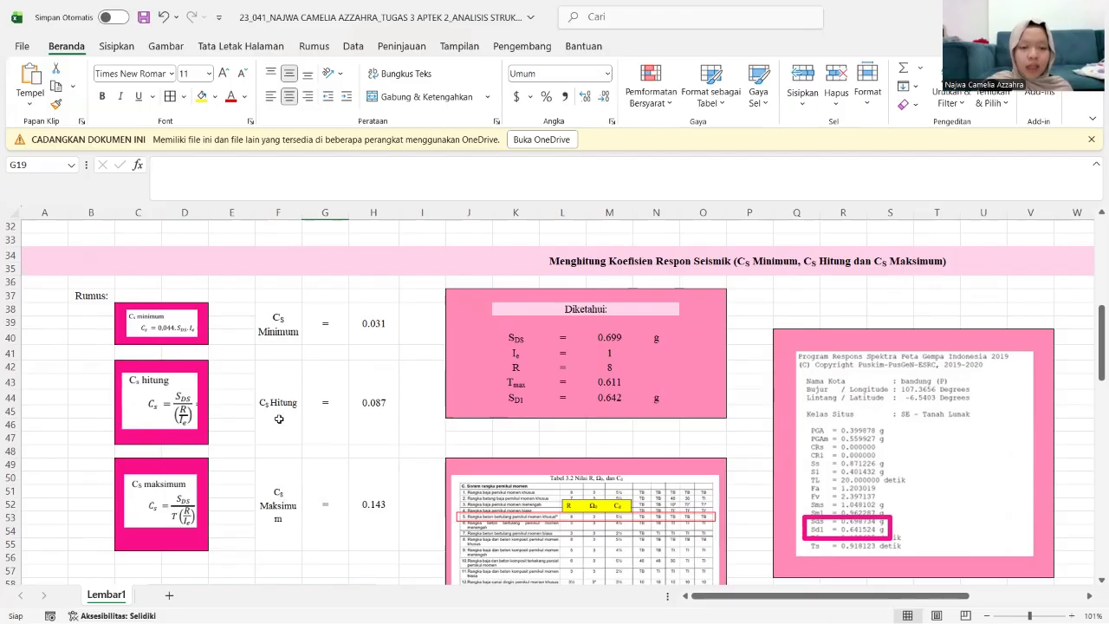
scroll(349, 389, down, 6)
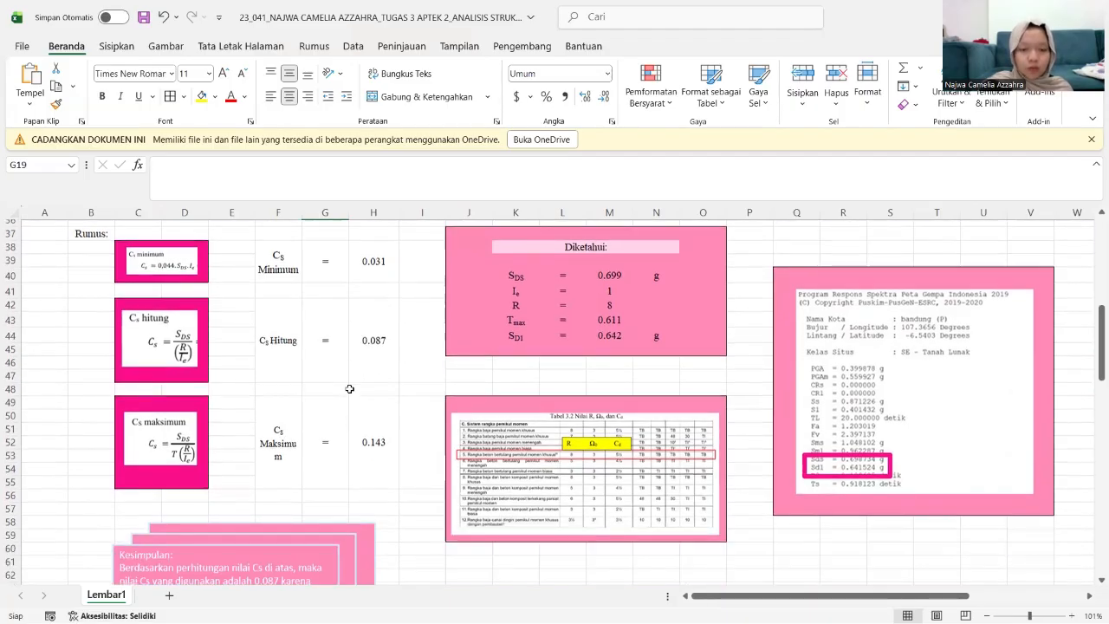
scroll(349, 390, down, 1)
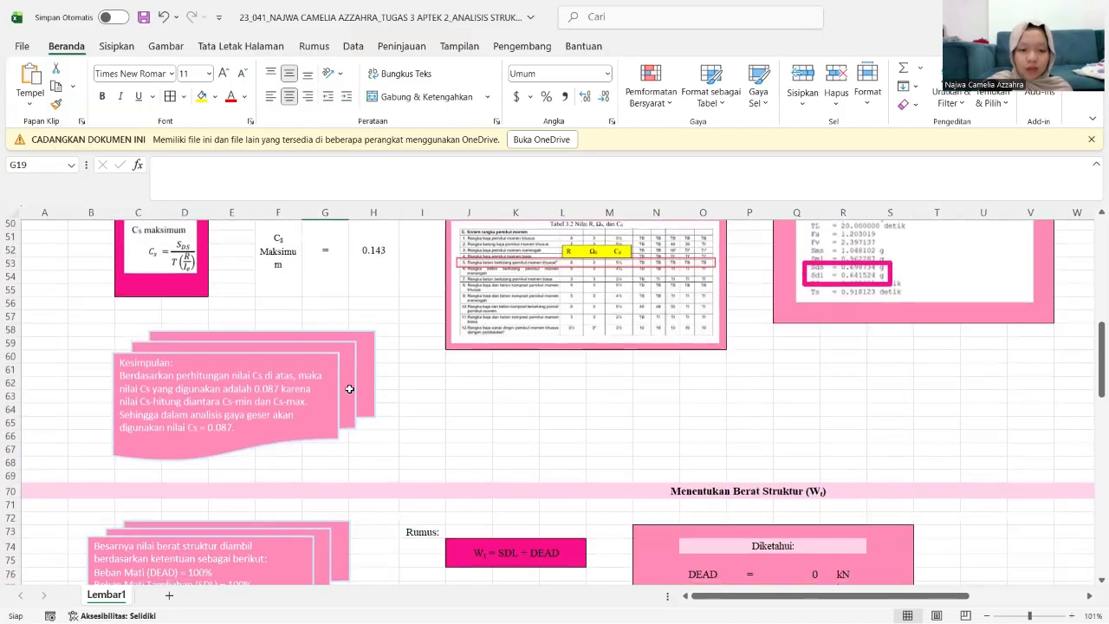
scroll(350, 389, right, 1)
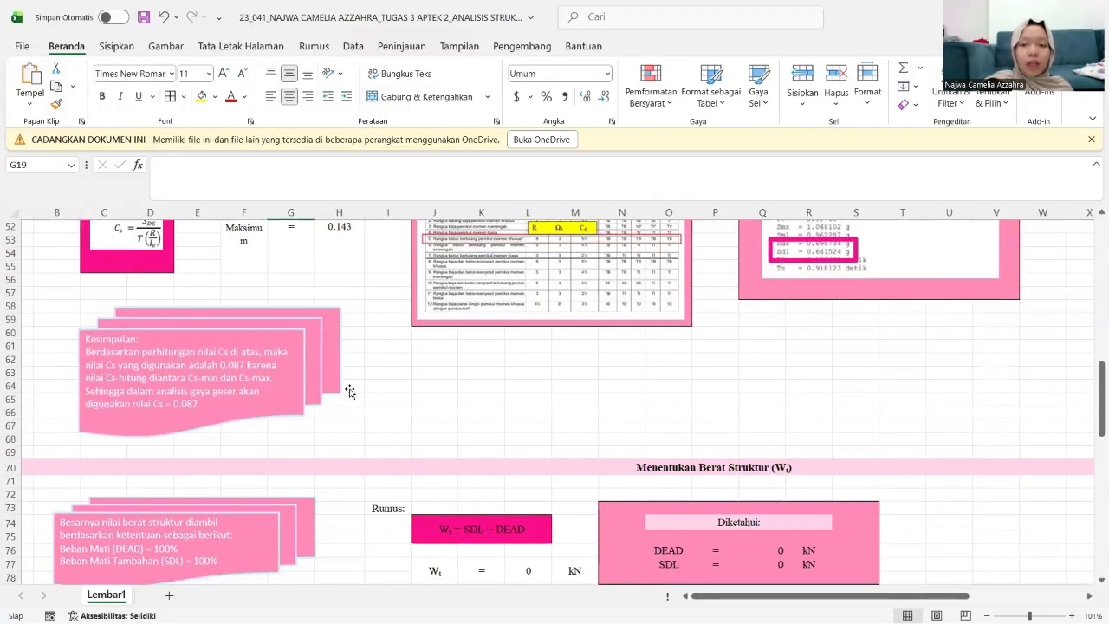
scroll(349, 389, down, 1)
scroll(350, 392, down, 1)
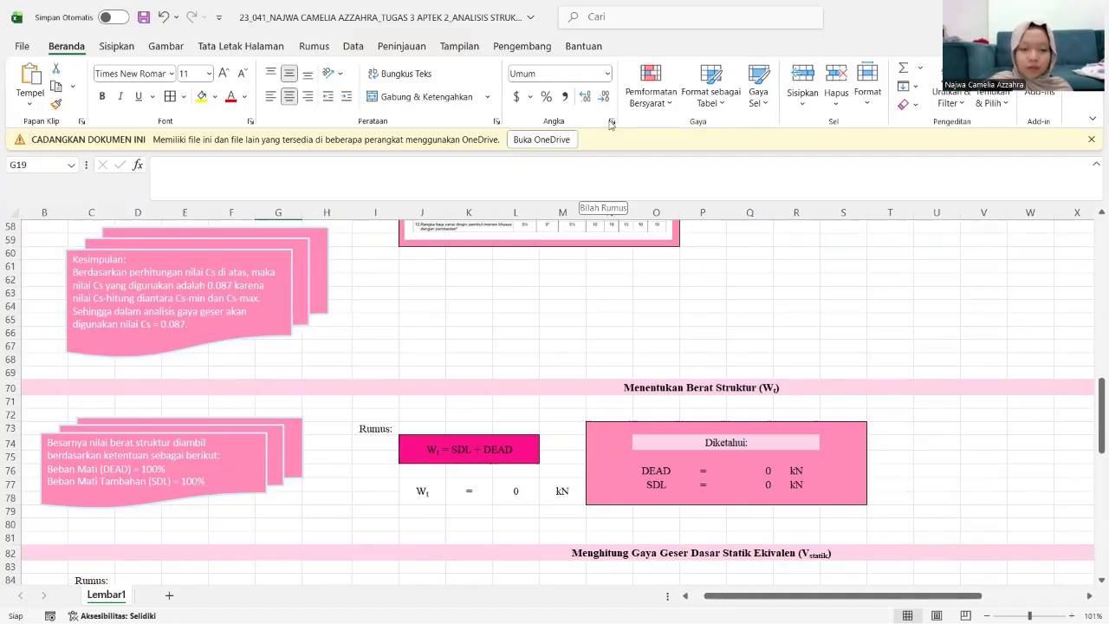
Step: Switch to SAP2000 and choose only the Base Reactions table under Structure Output for display, excluding Modal Information
key(alt+Tab)
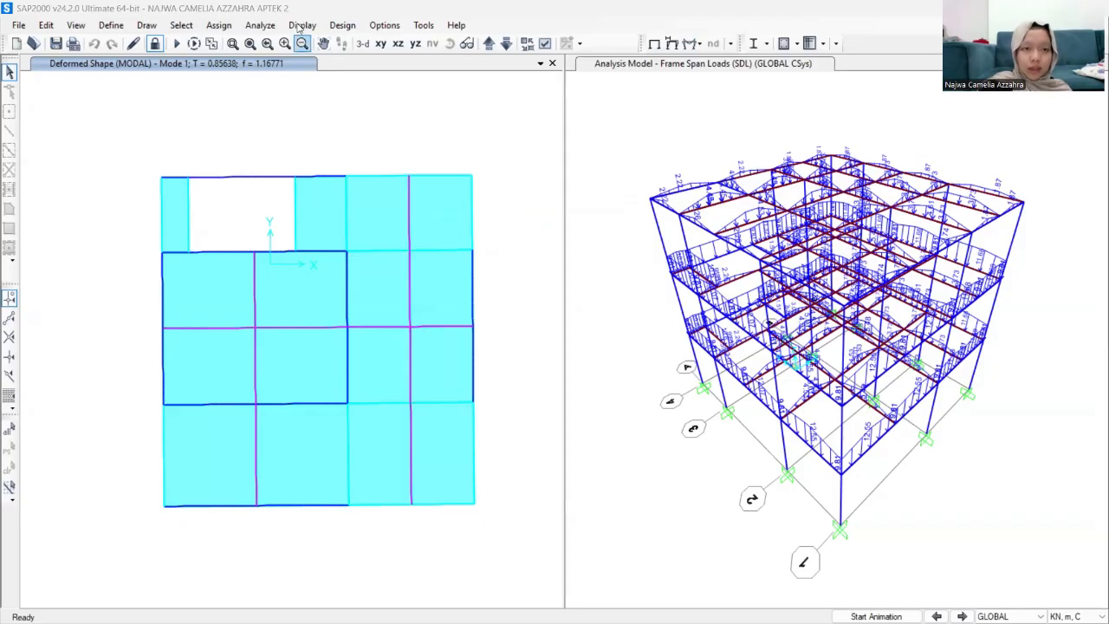
click(299, 26)
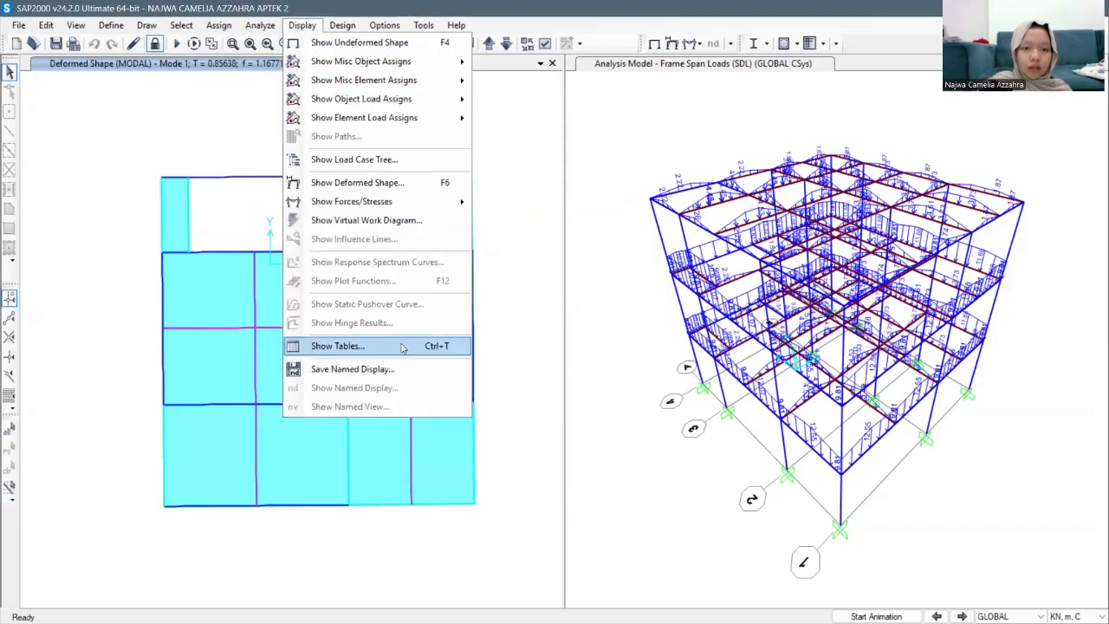
click(400, 345)
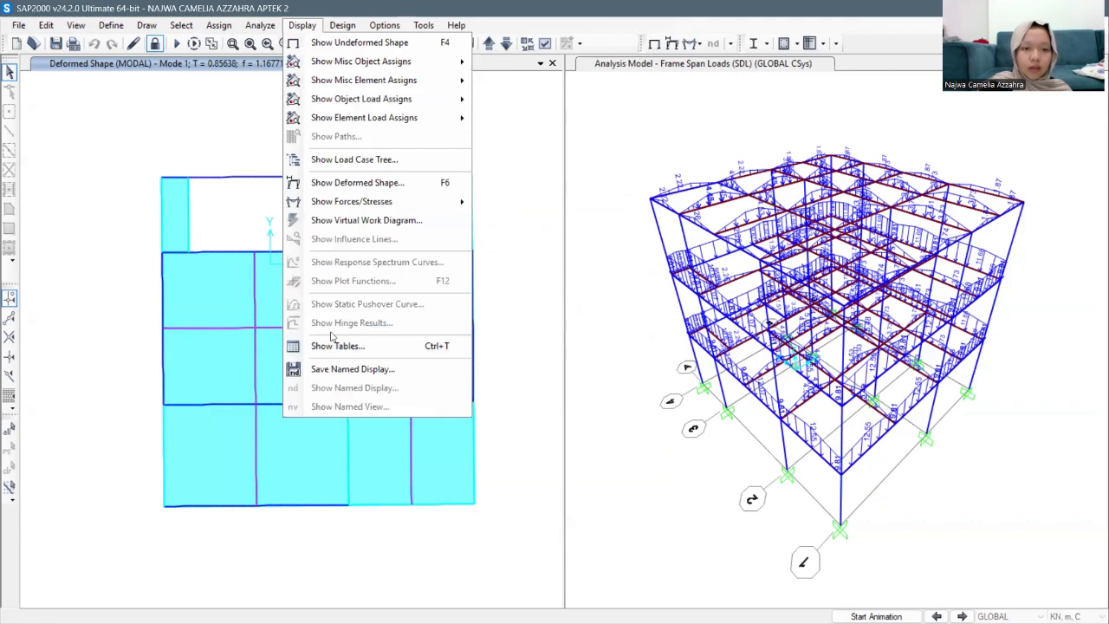
click(278, 315)
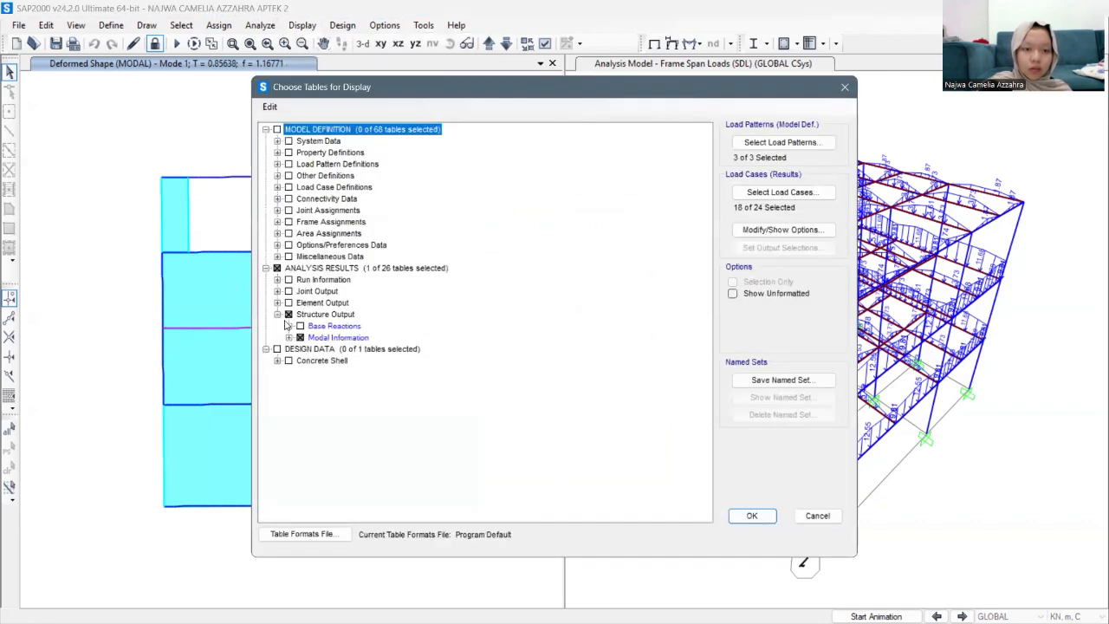
click(303, 338)
click(300, 338)
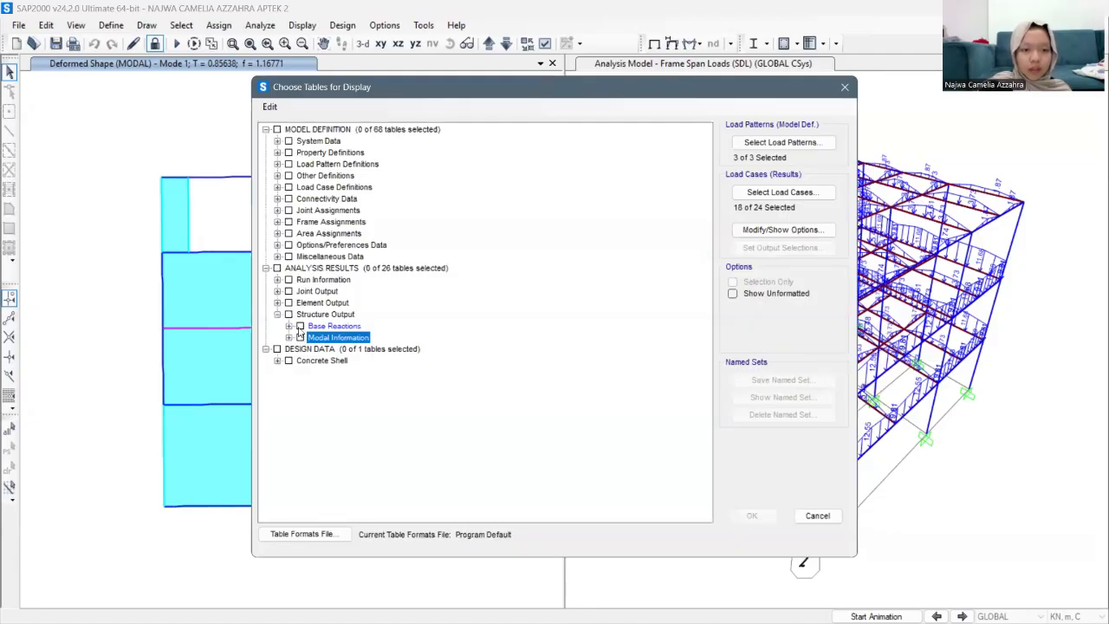
click(303, 327)
click(300, 326)
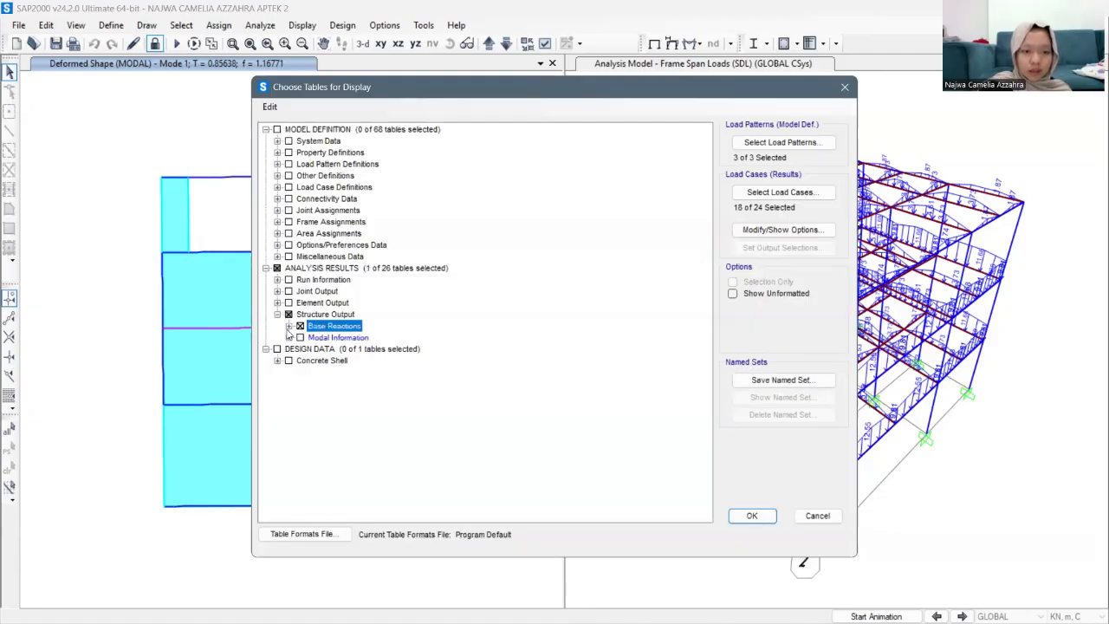
click(290, 326)
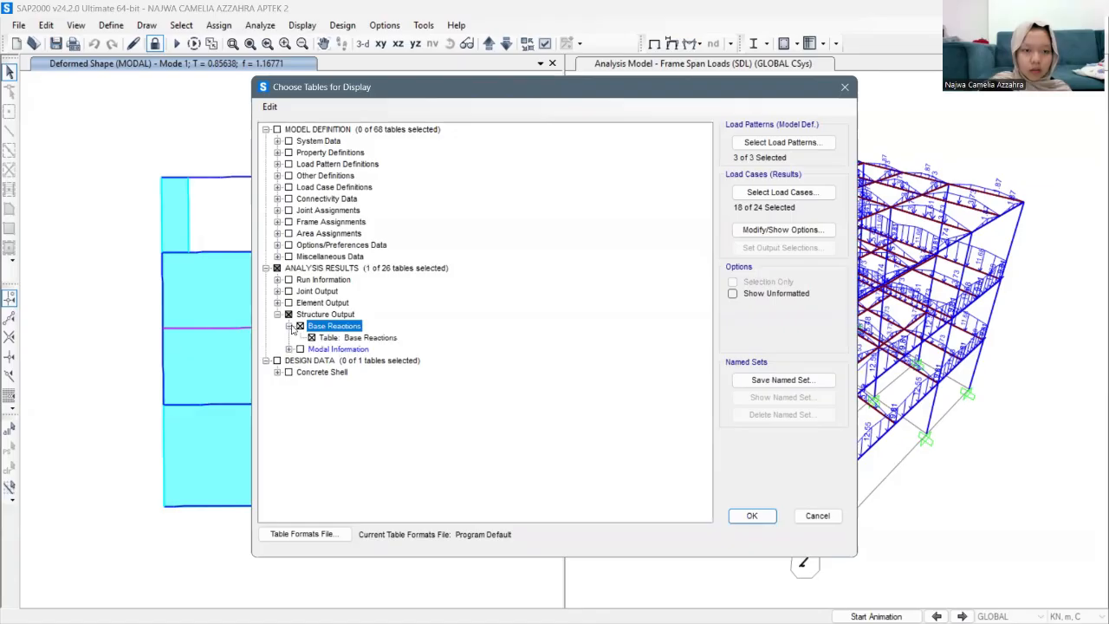
Step: Limit the output load cases to DEAD and SDL and display the Base Reactions table
click(806, 194)
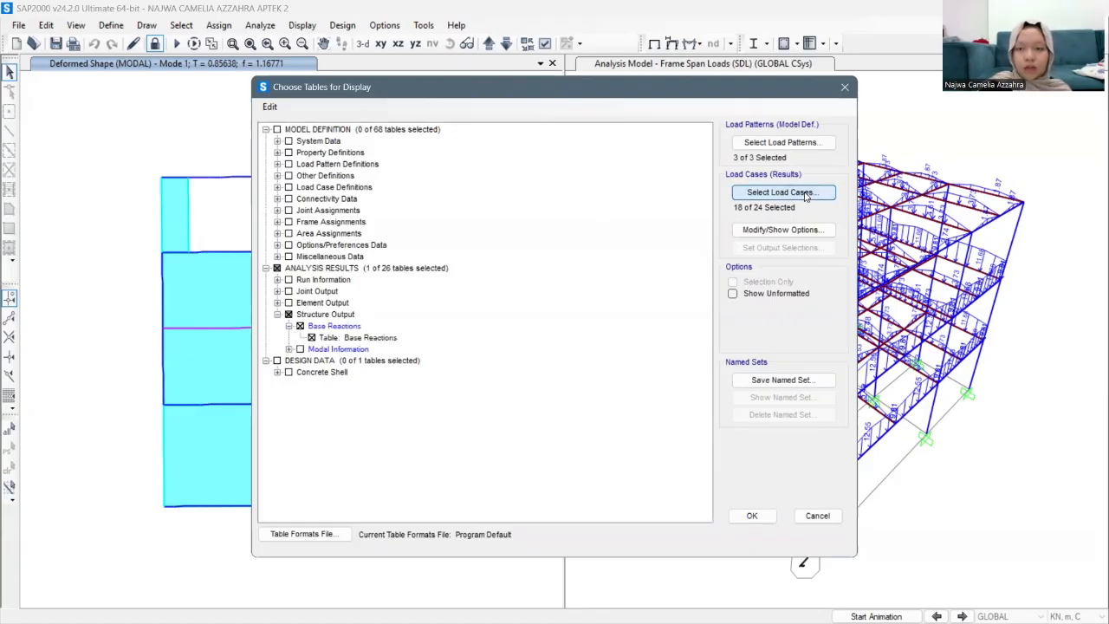
scroll(475, 294, up, 3)
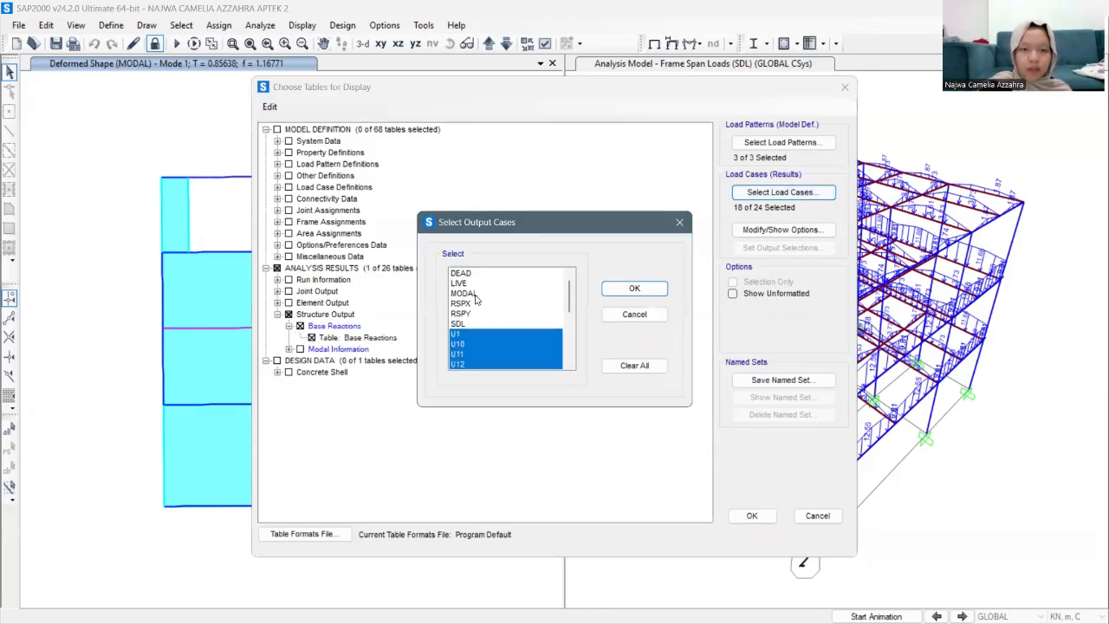
click(468, 273)
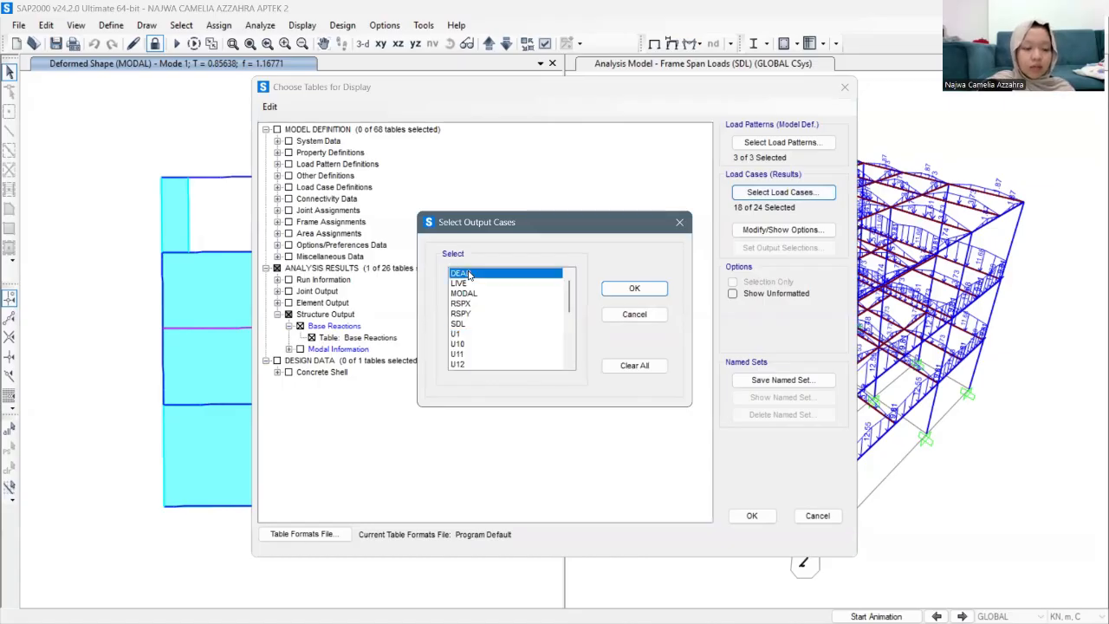
ctrl+click(468, 273)
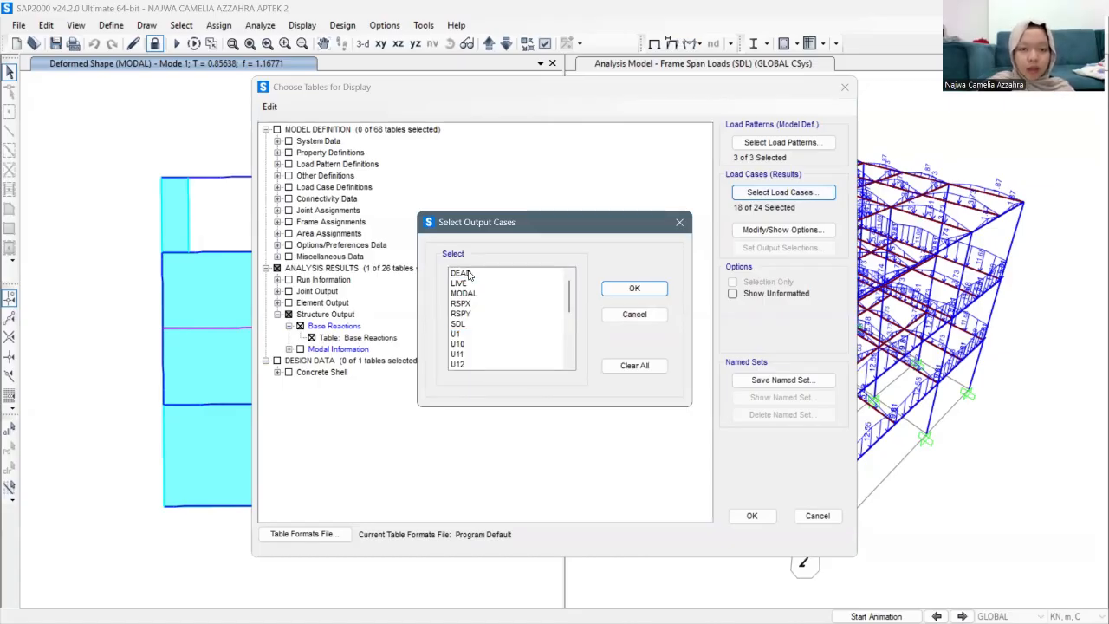
ctrl+click(468, 273)
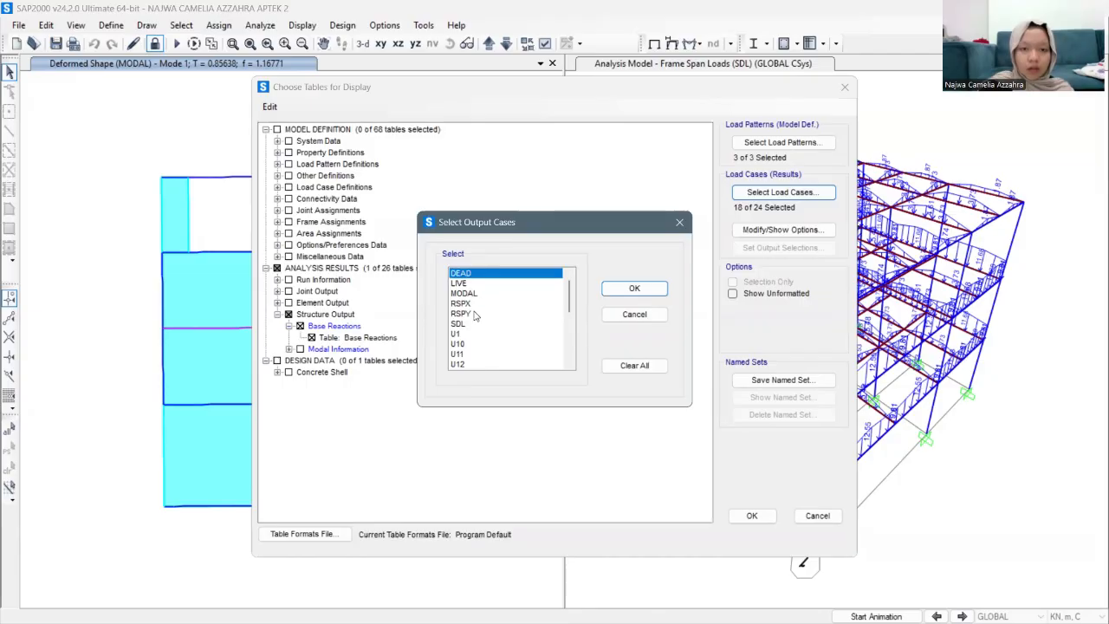
ctrl+click(478, 324)
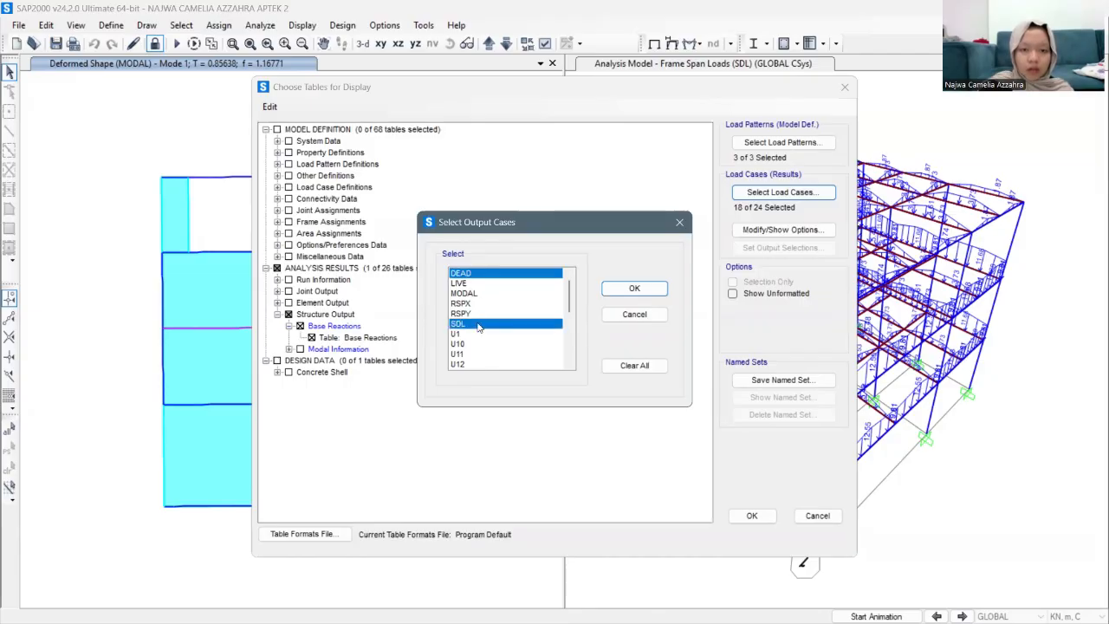
click(620, 293)
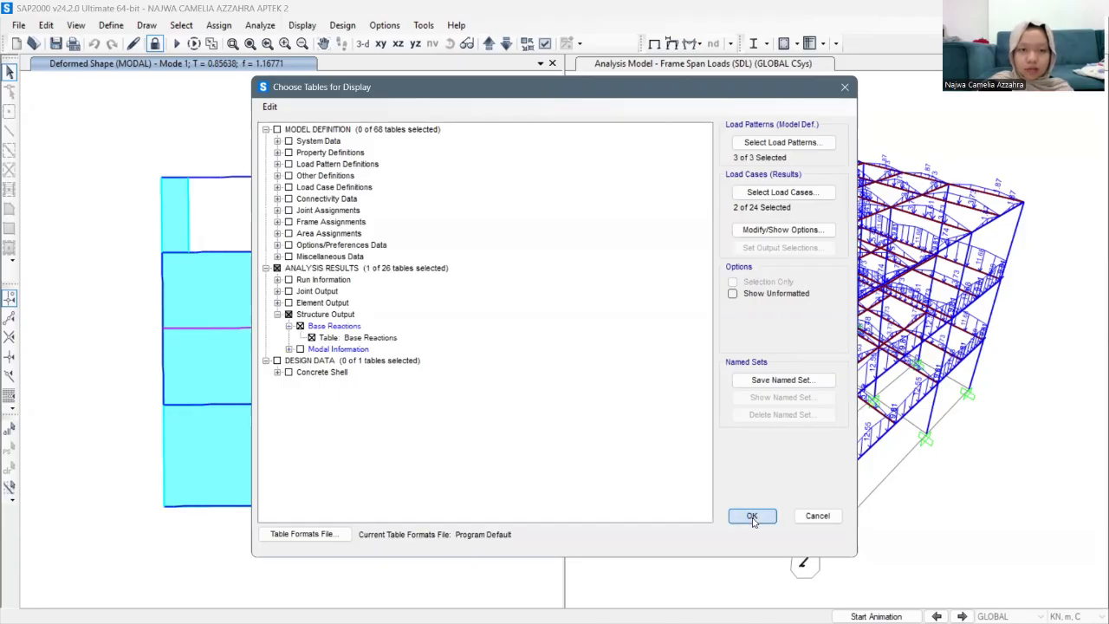
click(752, 517)
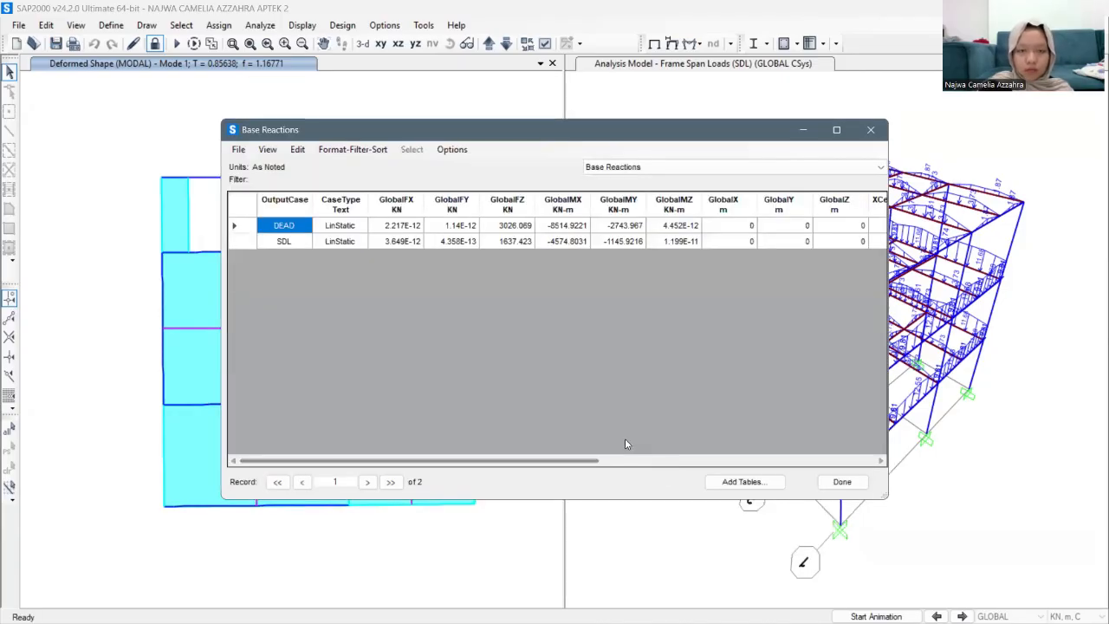
Step: Copy the GlobalFX base reactions of DEAD and SDL into the DEAD and SDL cells of the Excel structure weight section
click(402, 227)
drag(402, 229, 402, 243)
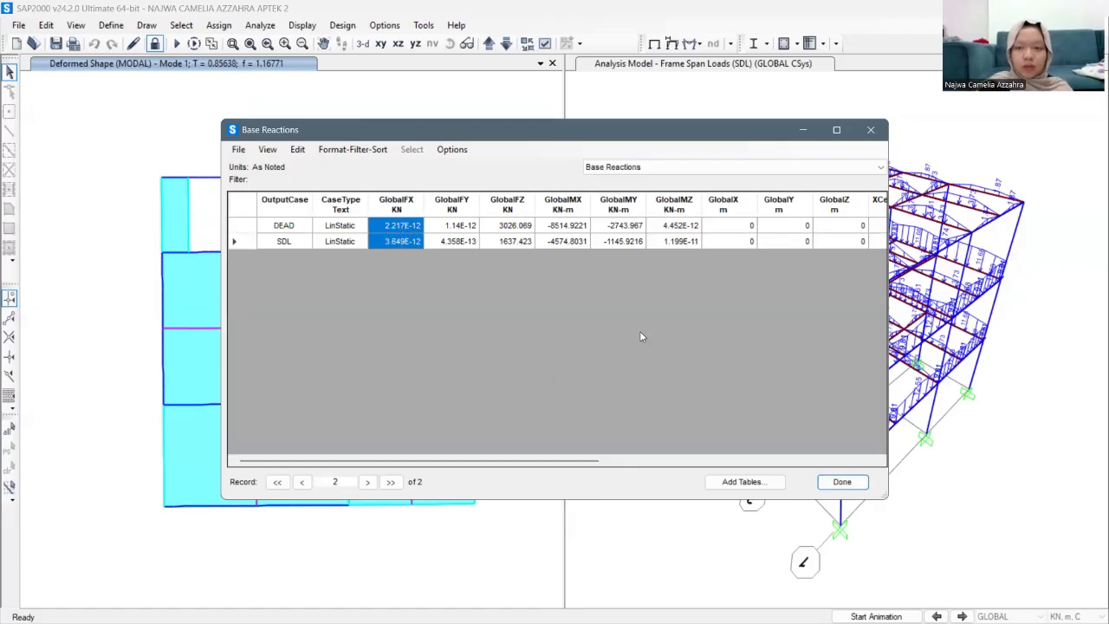
click(804, 131)
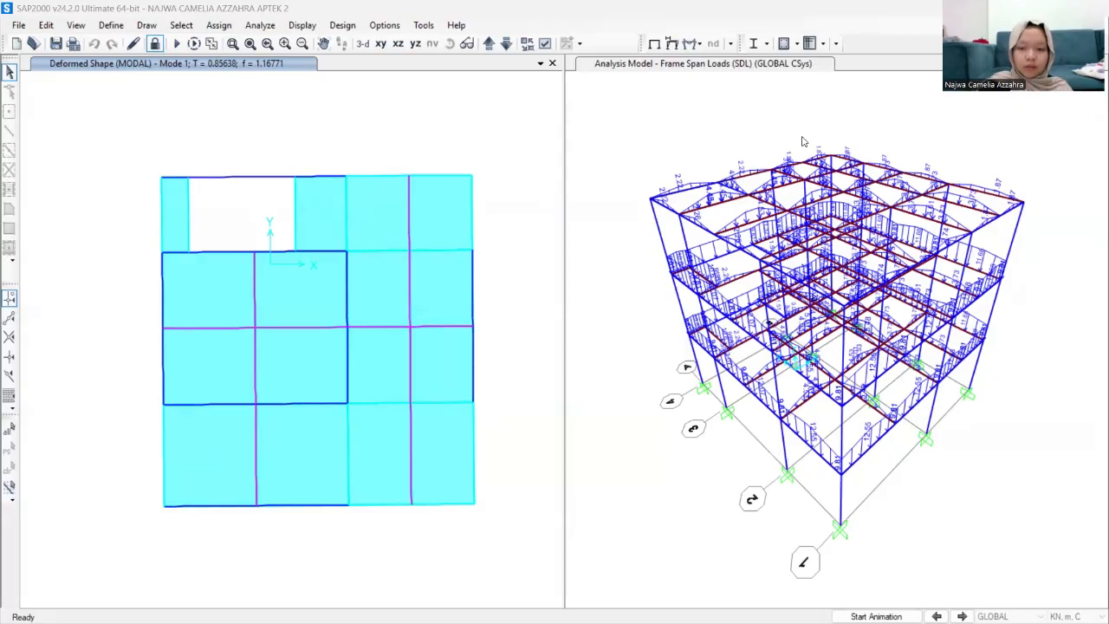
key(alt+Tab)
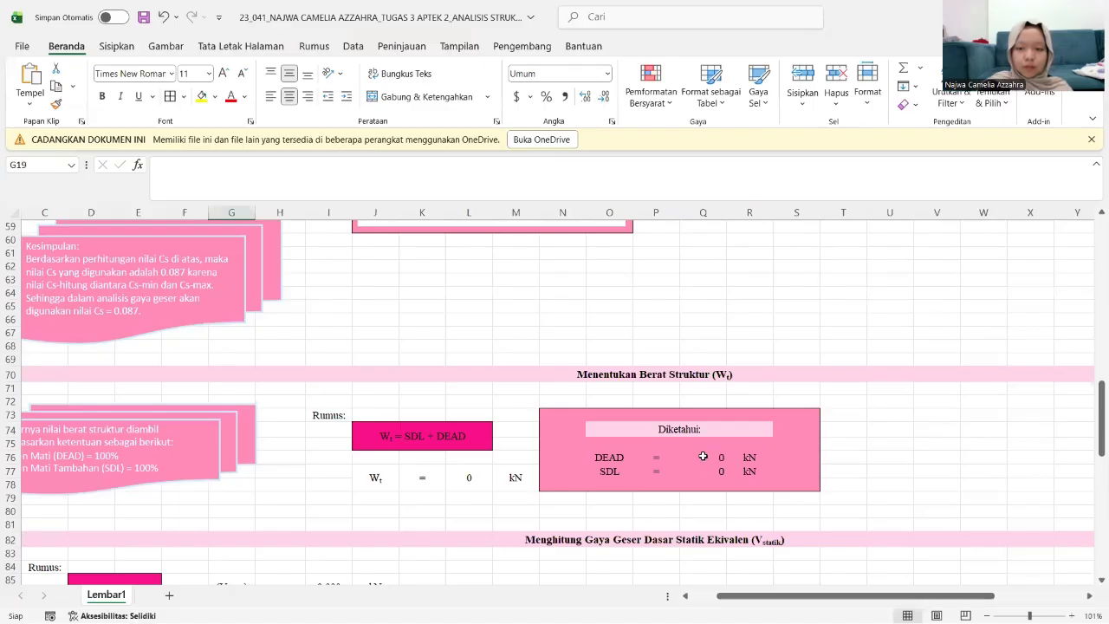
click(702, 457)
text(2.22E-12 3.65E-12)
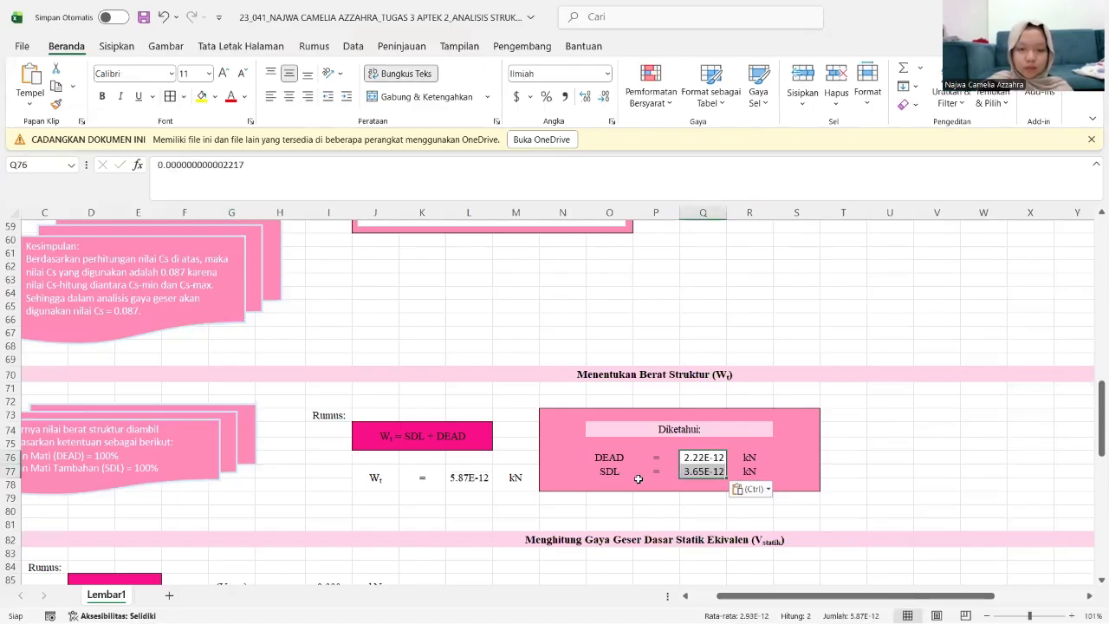
Step: Review the structure weight result and the equivalent static base shear section with its Cs and Wt inputs, correction factors and comparison table
scroll(459, 493, down, 2)
scroll(459, 493, left, 1)
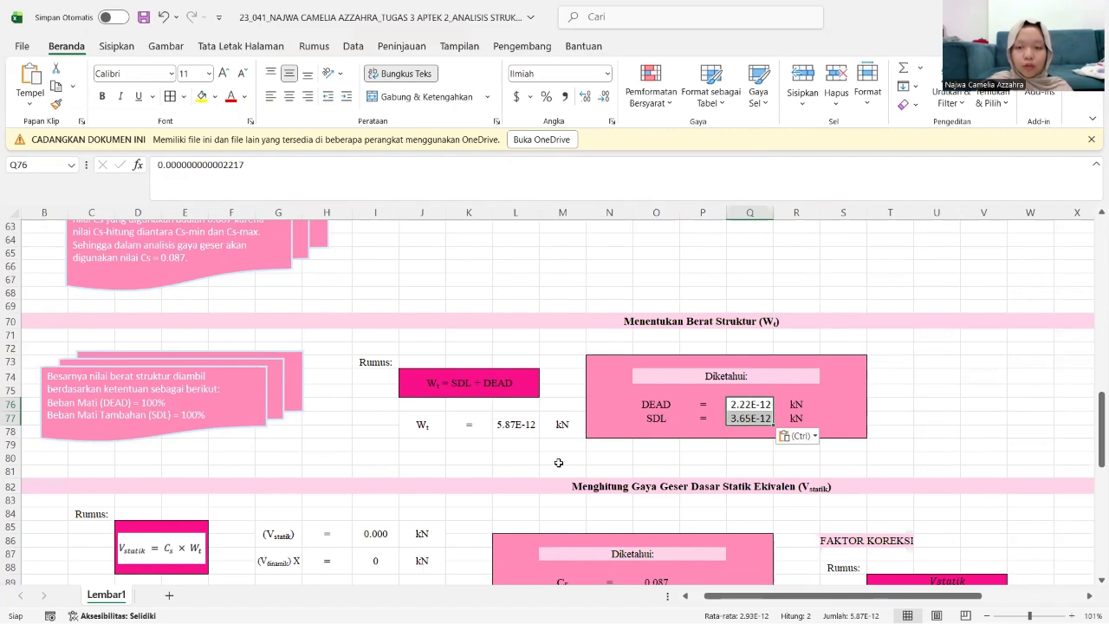
scroll(556, 463, down, 2)
scroll(559, 462, down, 1)
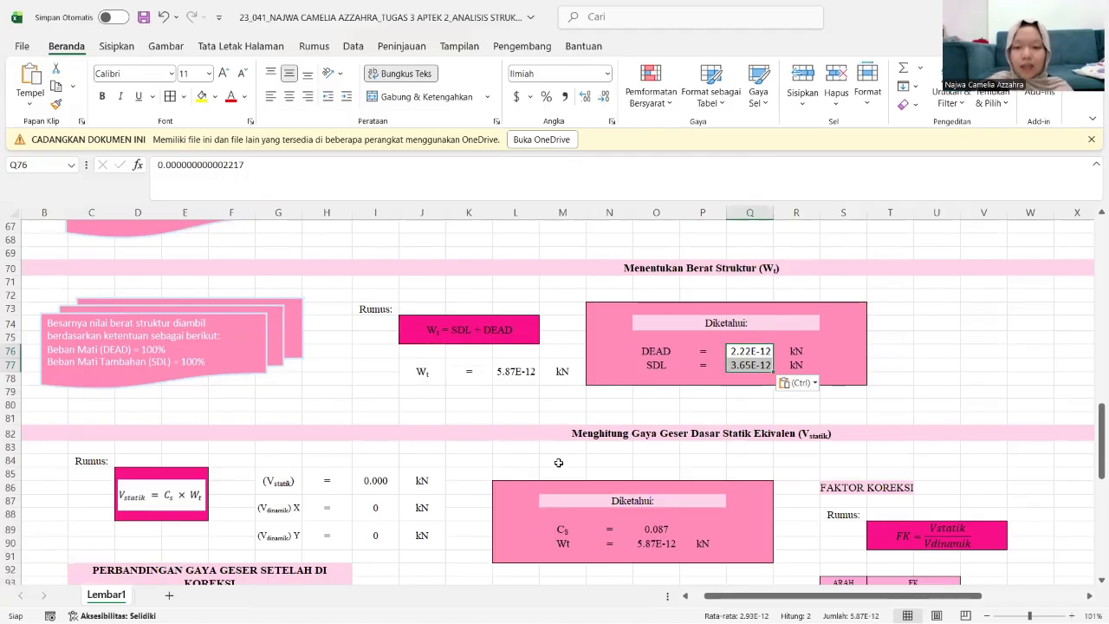
scroll(559, 463, down, 3)
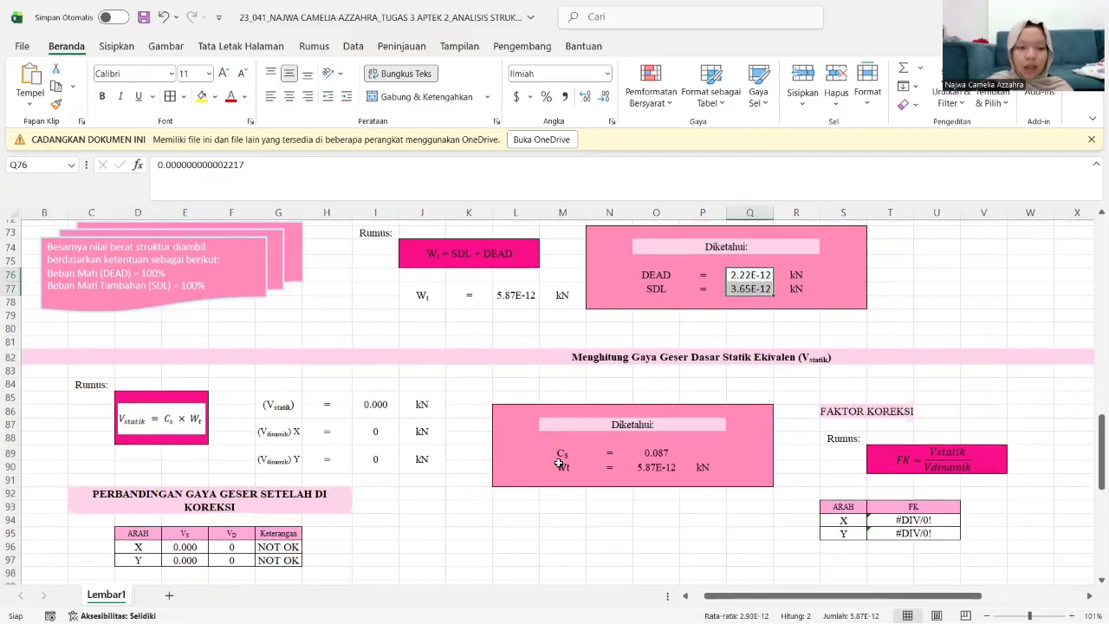
scroll(449, 417, up, 1)
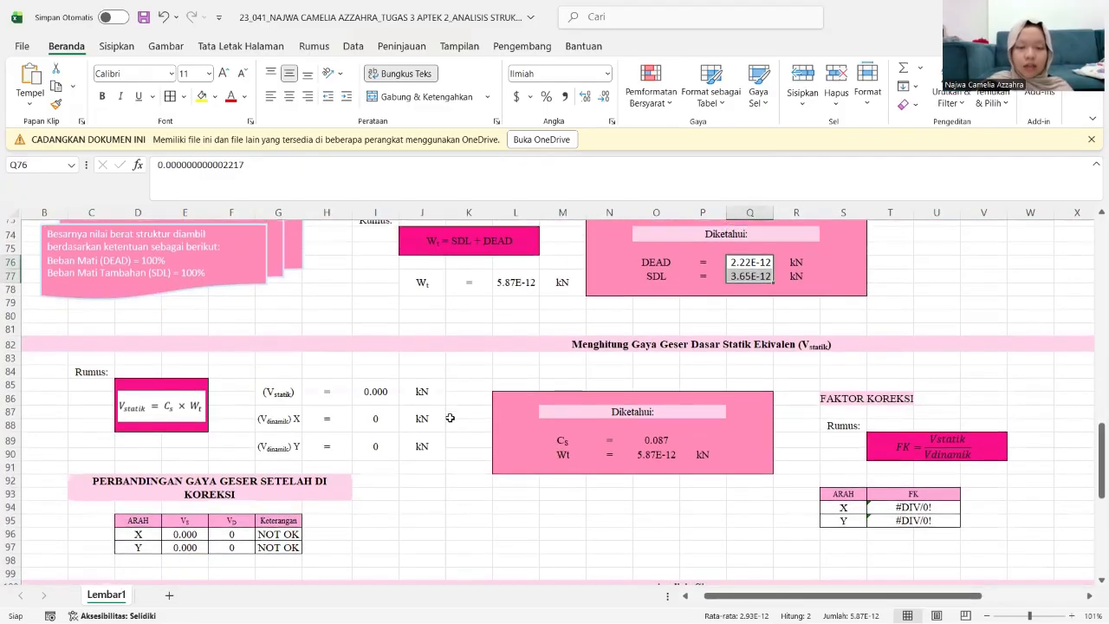
scroll(450, 418, up, 1)
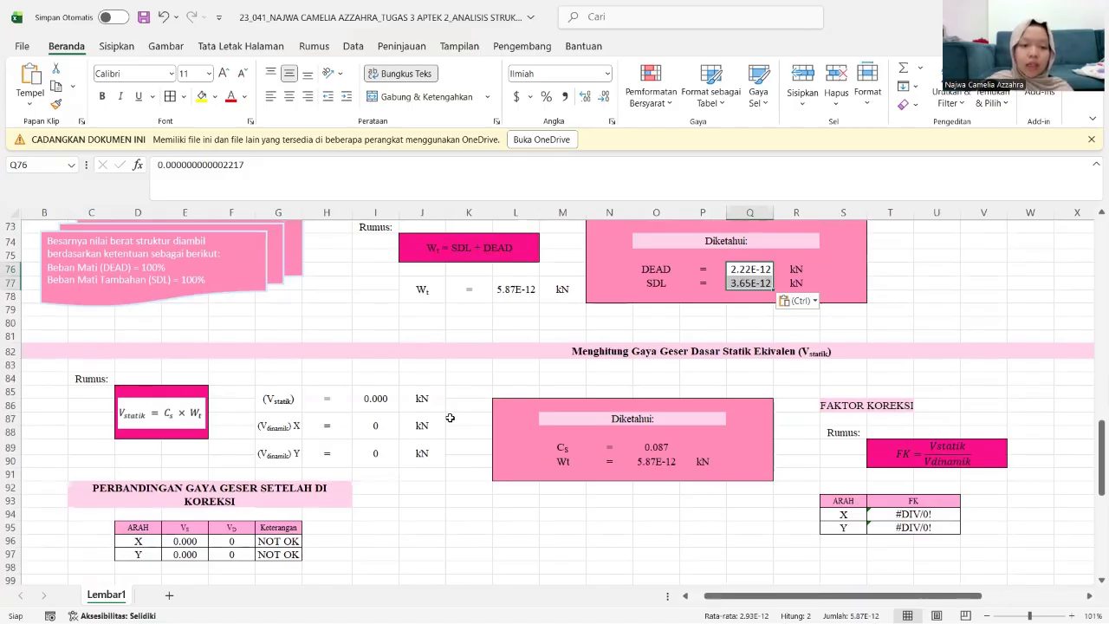
scroll(644, 378, up, 2)
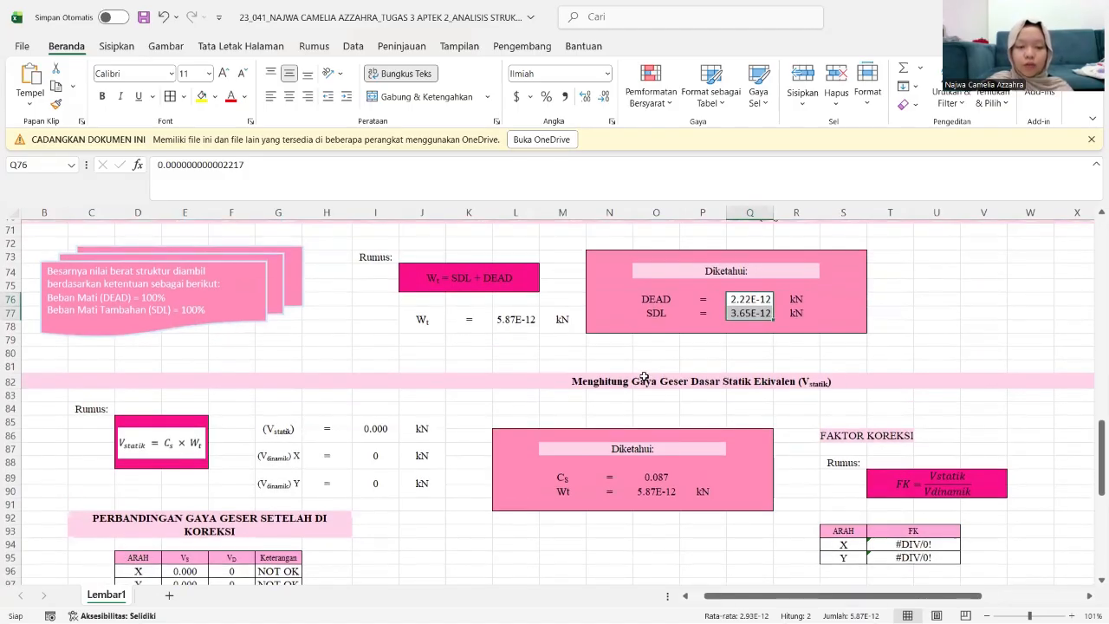
scroll(644, 378, down, 1)
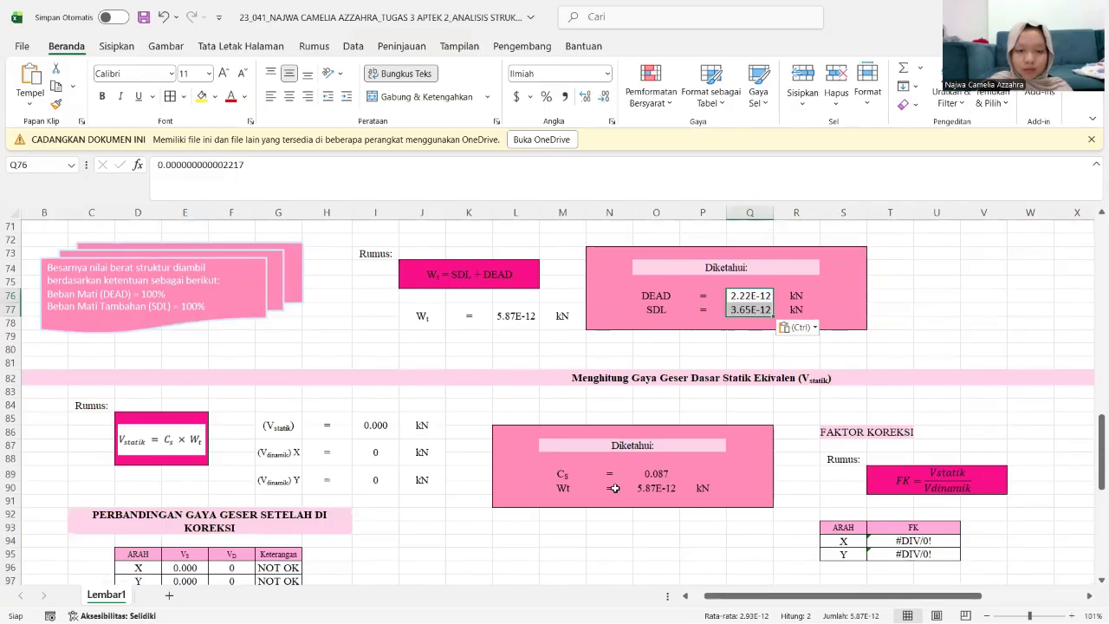
Step: Format the static base shear (Vstatik) value in I85 to show 16 decimal places
click(375, 426)
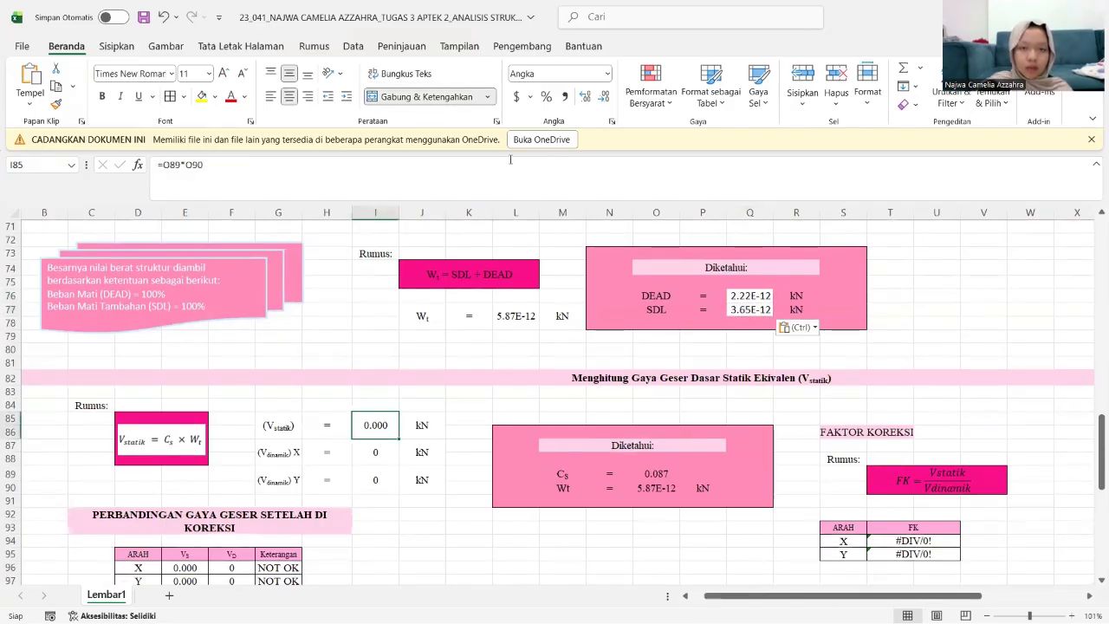
click(604, 97)
click(604, 98)
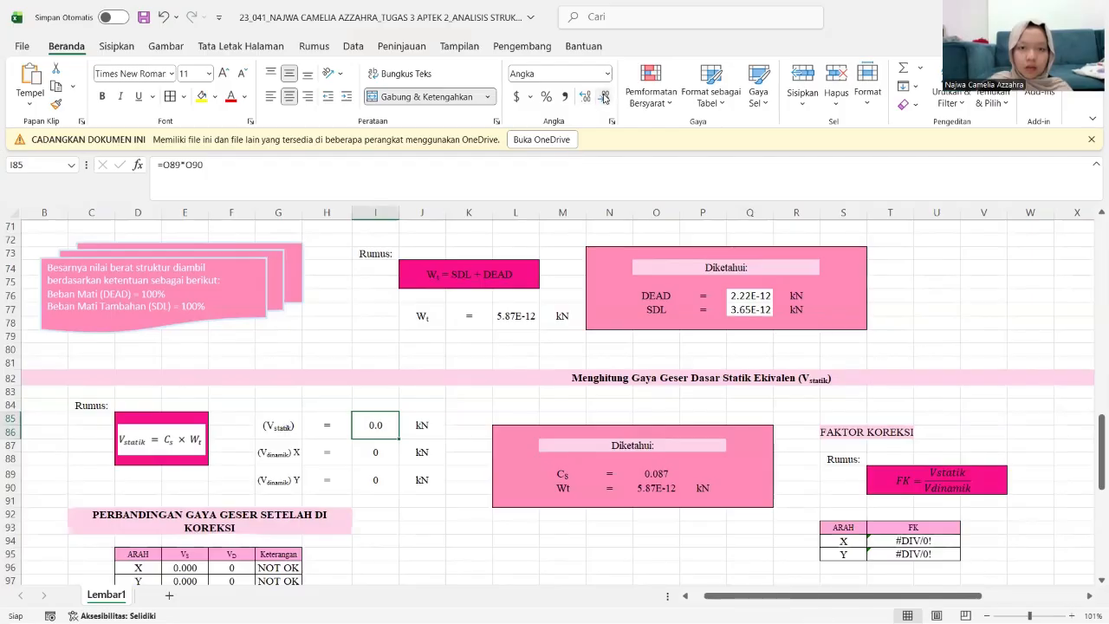
click(586, 98)
click(586, 98)
click(585, 98)
click(585, 98)
click(585, 98)
click(586, 98)
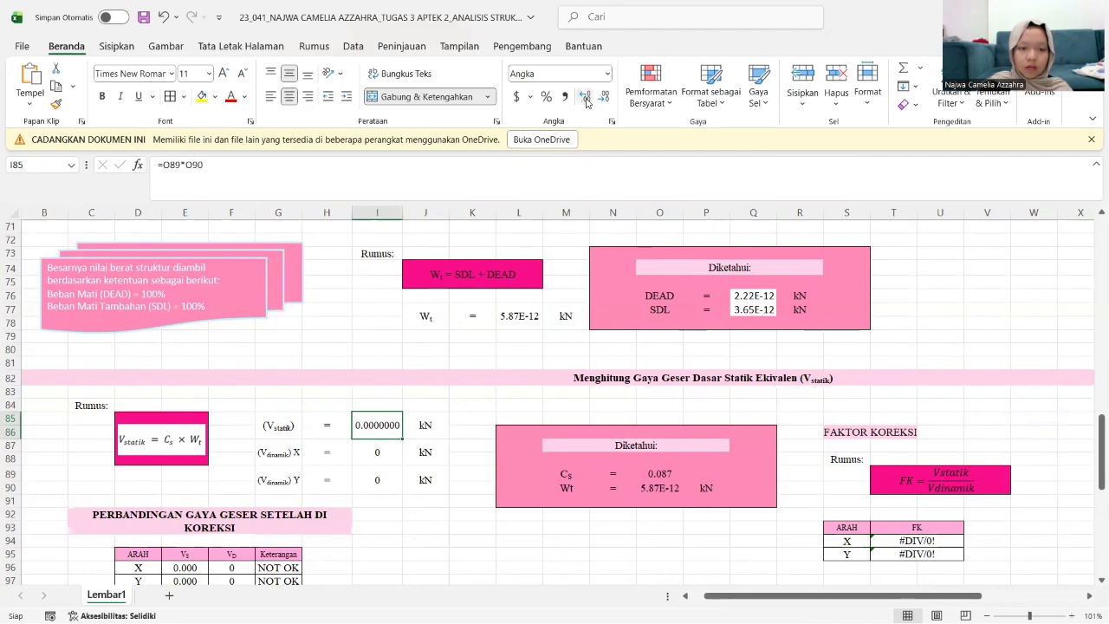
click(586, 98)
click(586, 98)
click(586, 98)
click(586, 98)
click(586, 98)
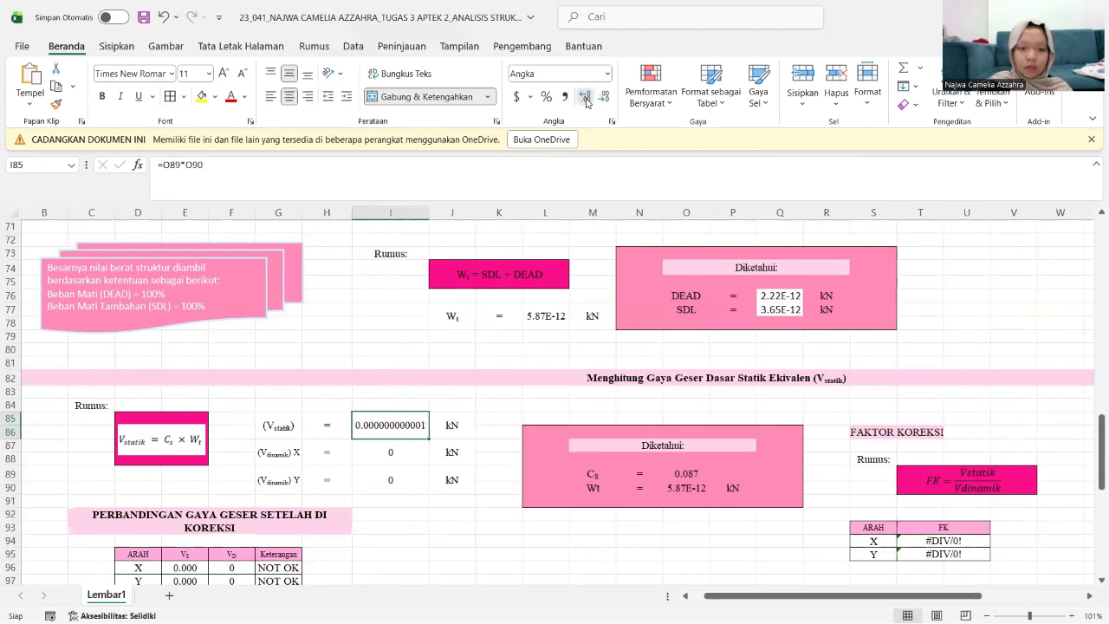
click(585, 98)
click(586, 98)
click(585, 99)
click(586, 99)
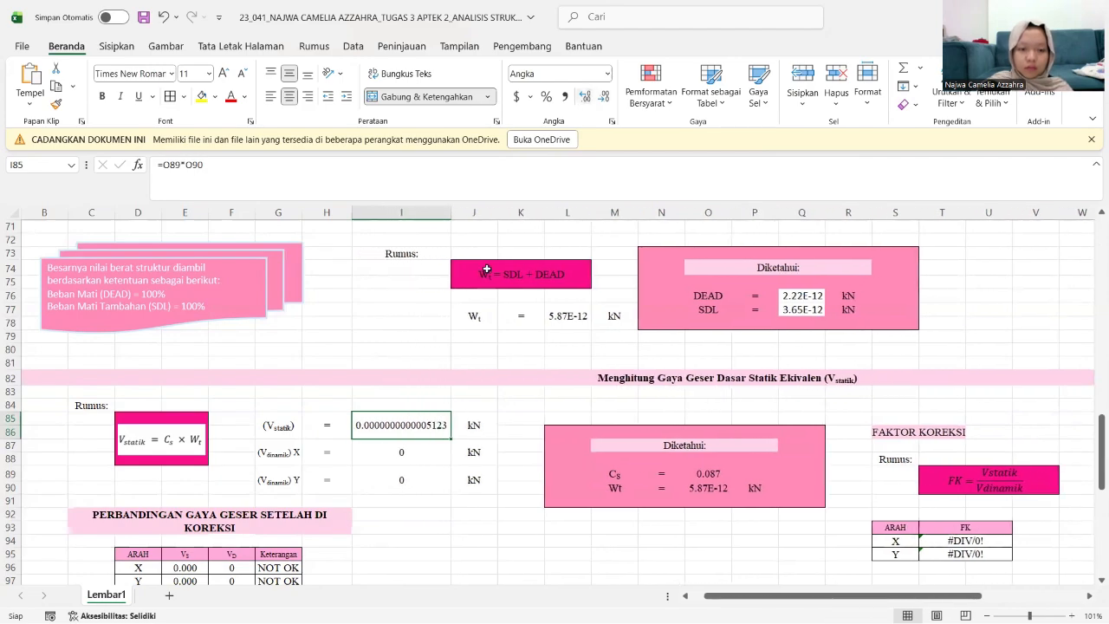
Step: Switch to SAP2000 and display the Base Reactions table for only the RSPX and RSPY load cases
scroll(407, 399, down, 2)
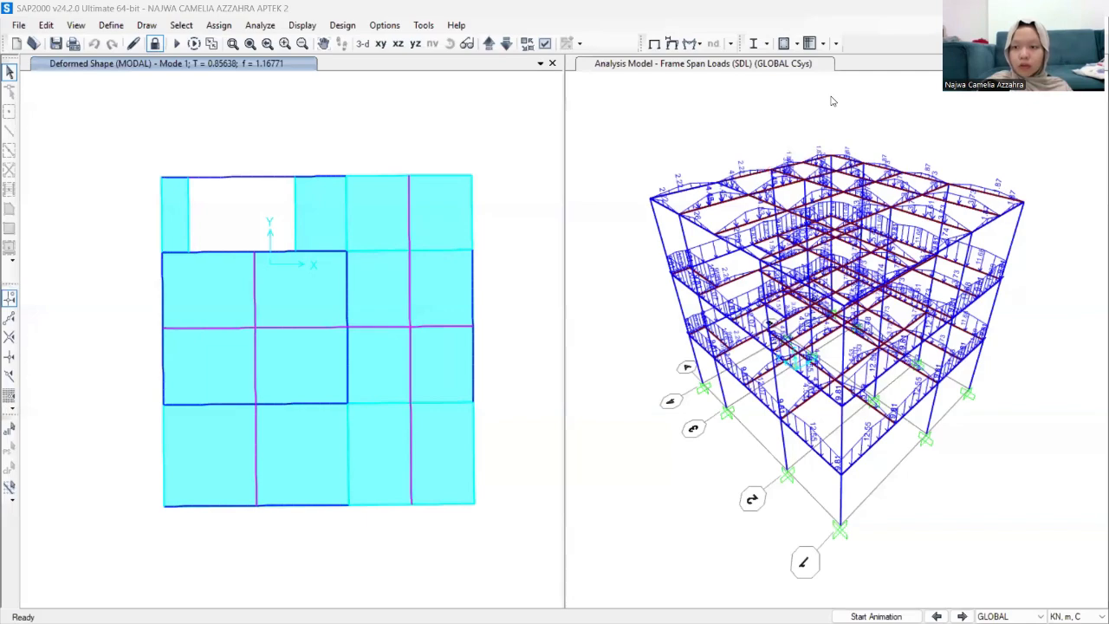
click(301, 25)
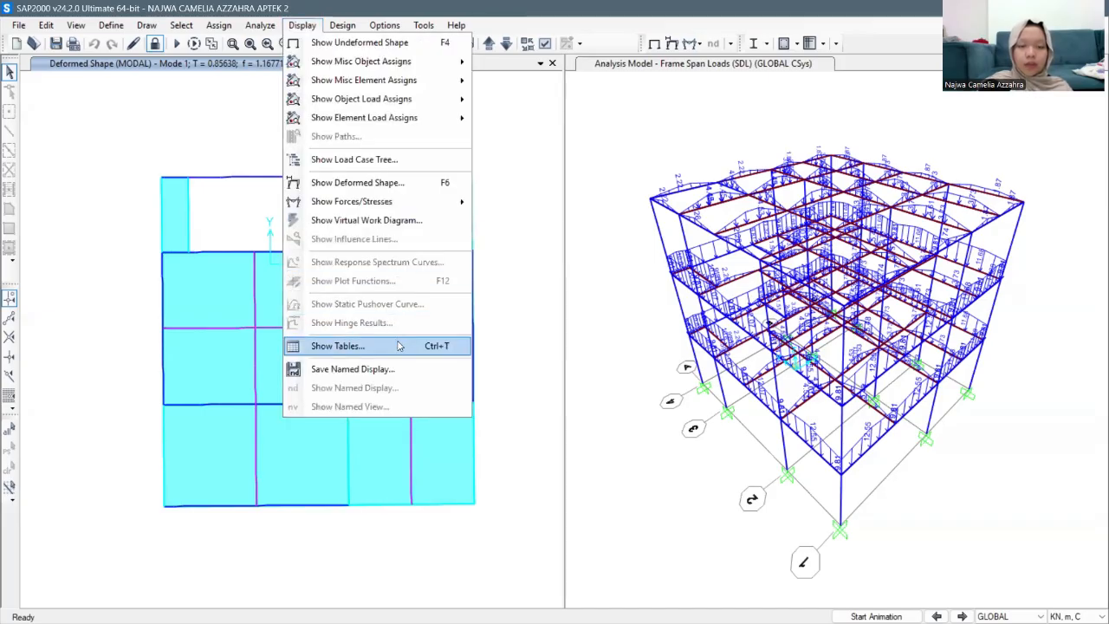
click(399, 346)
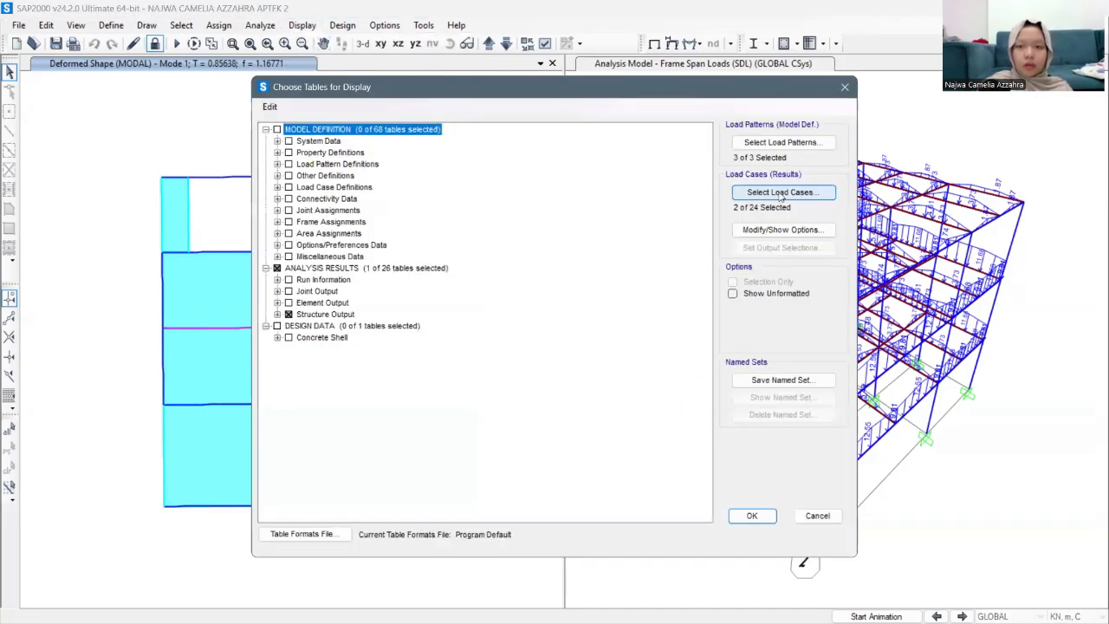
click(778, 192)
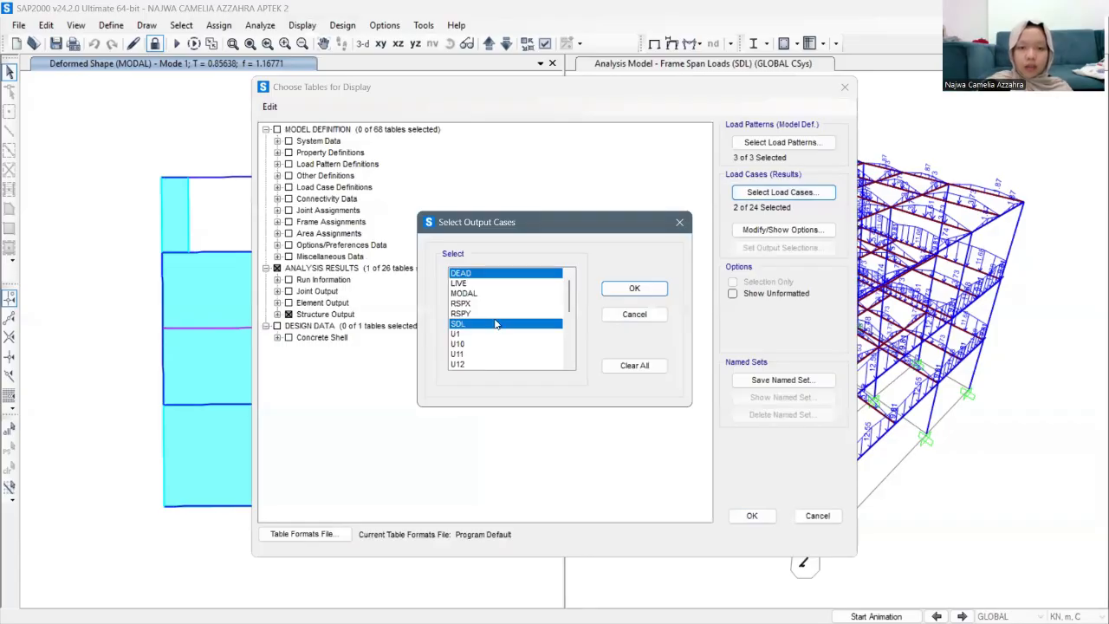
click(478, 303)
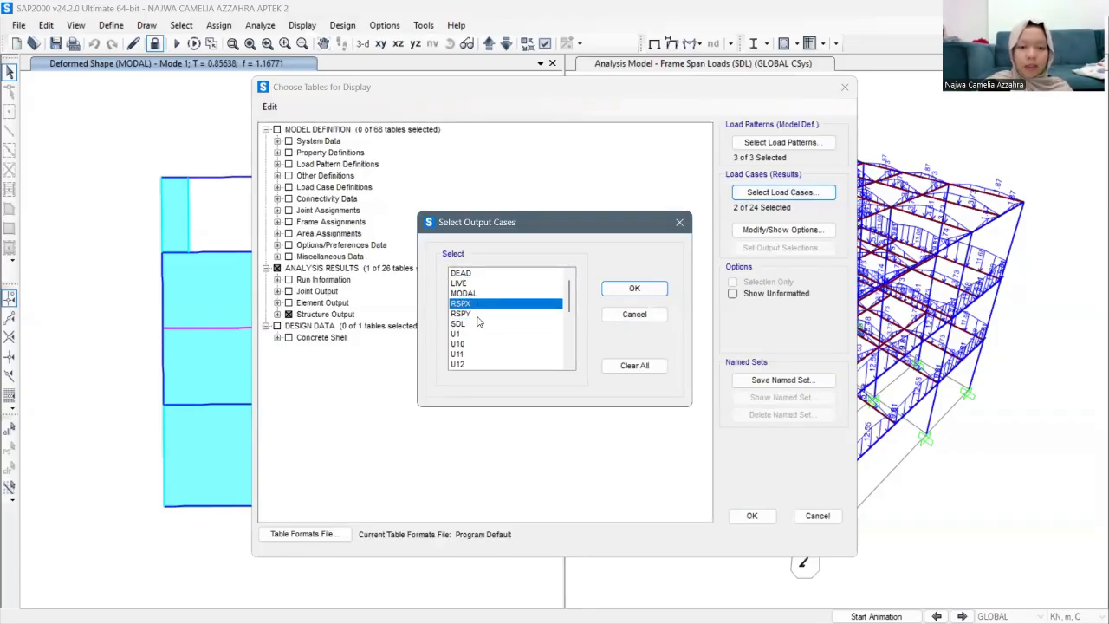
ctrl+click(477, 314)
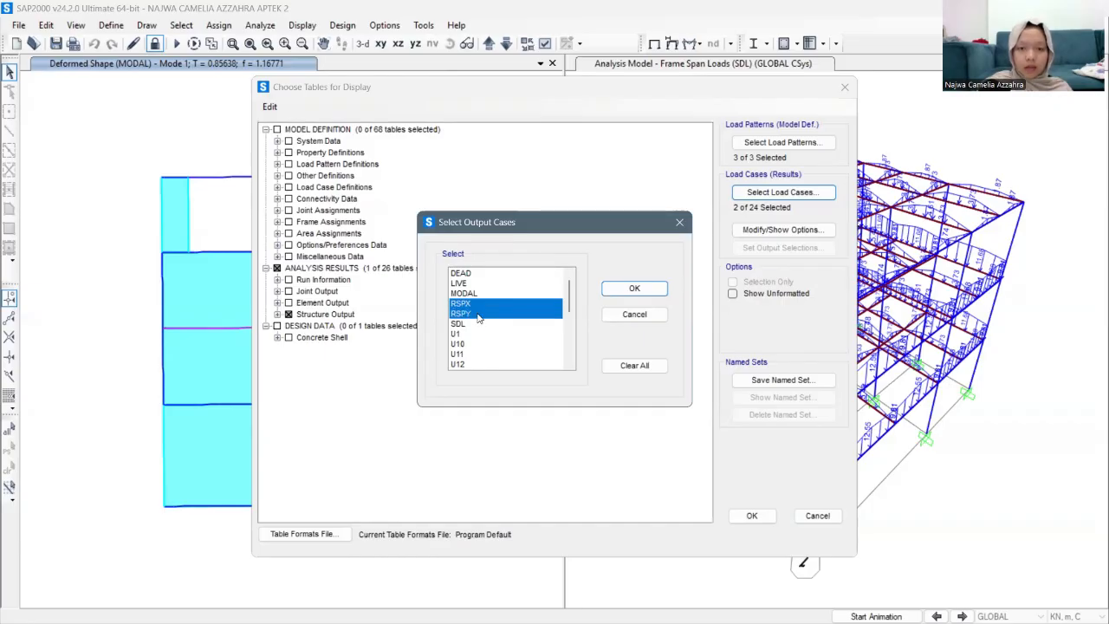
click(655, 292)
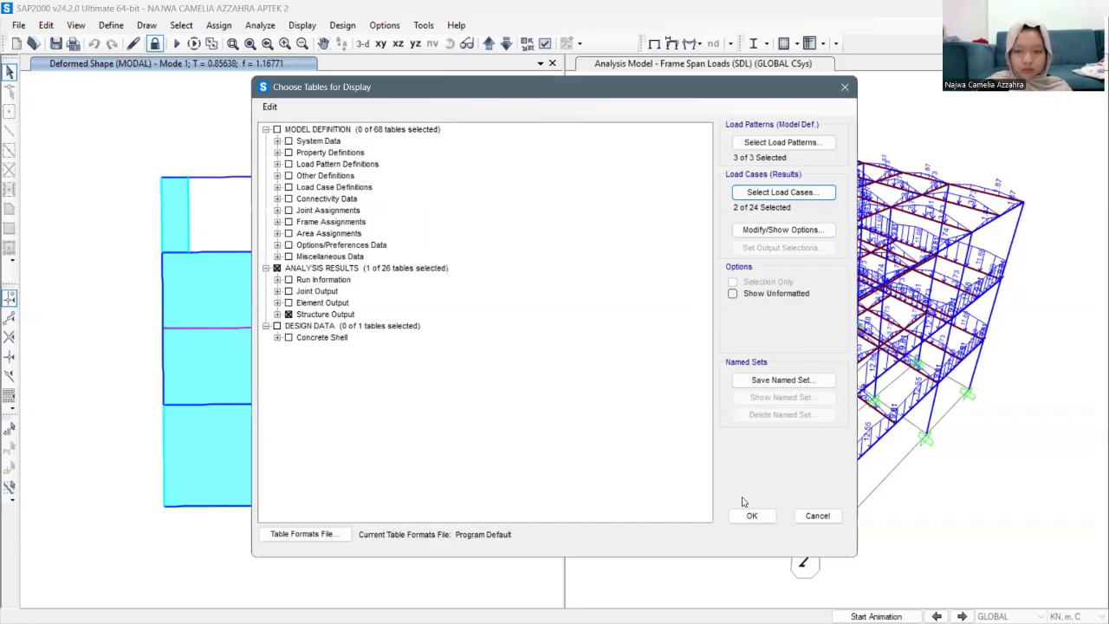
click(751, 516)
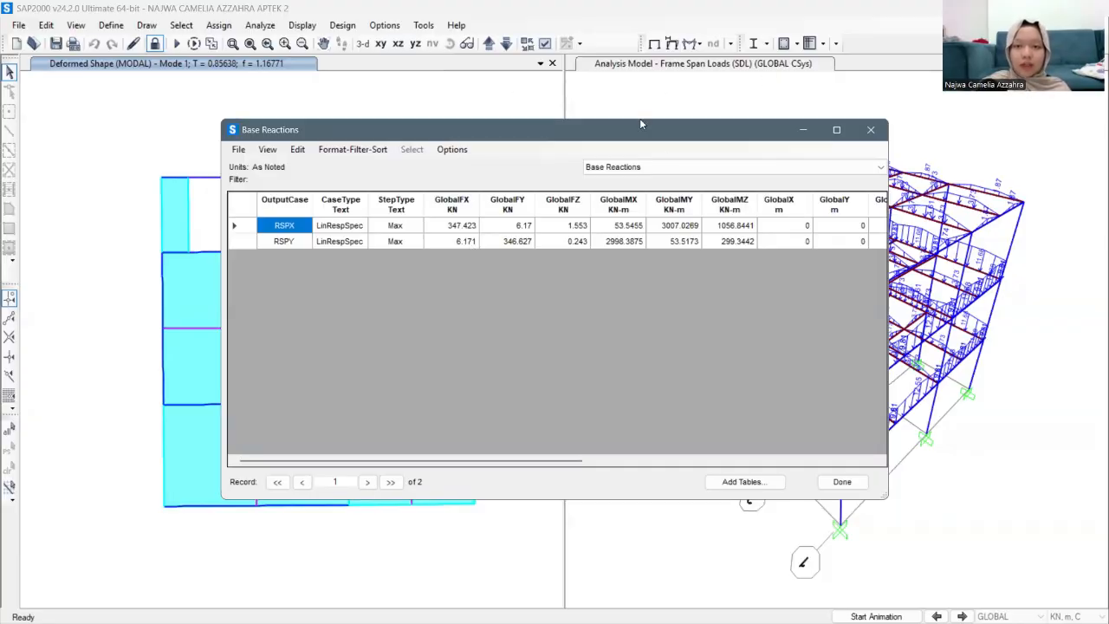
click(610, 75)
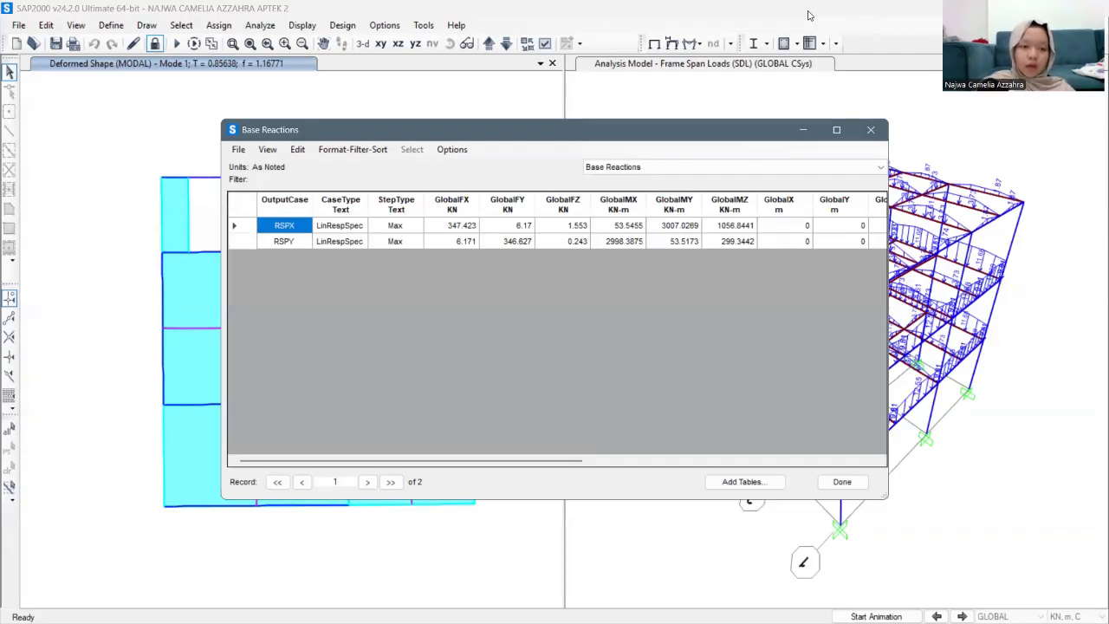
Step: Switch to Excel and enter the dynamic base shears (VD) in the comparison table: 347.423 for direction X and 346.627 for Y
key(alt+Tab)
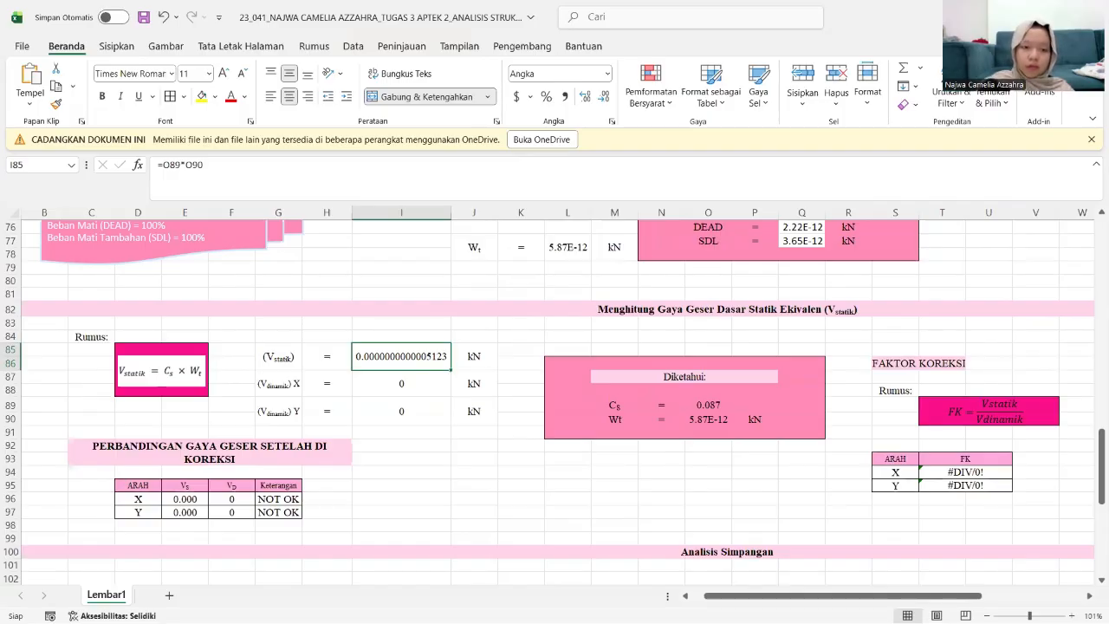
click(232, 499)
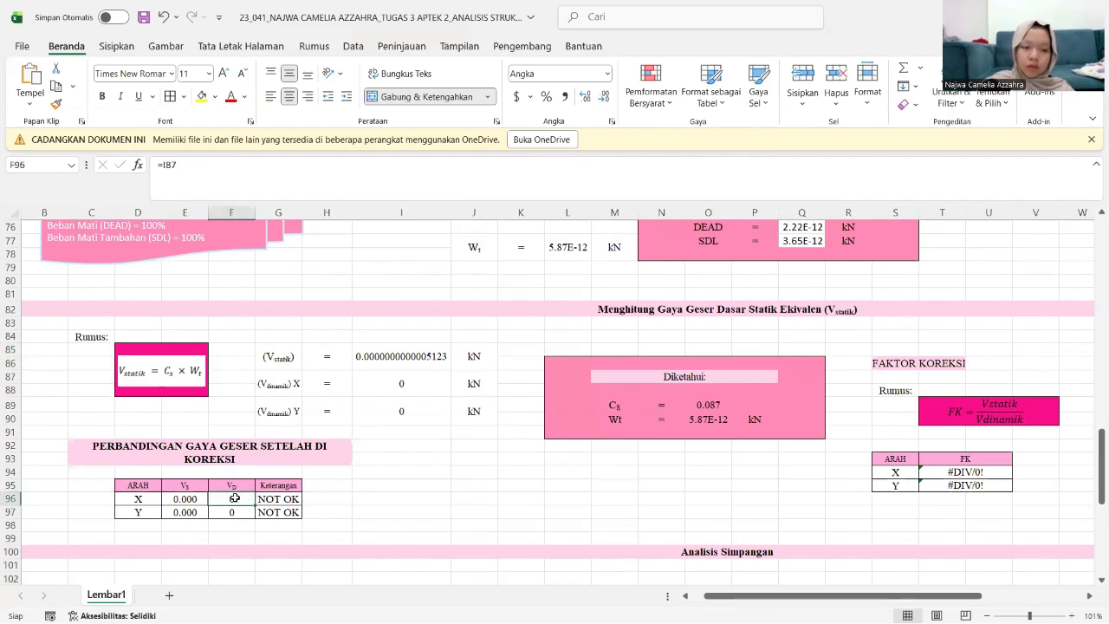
text(342)
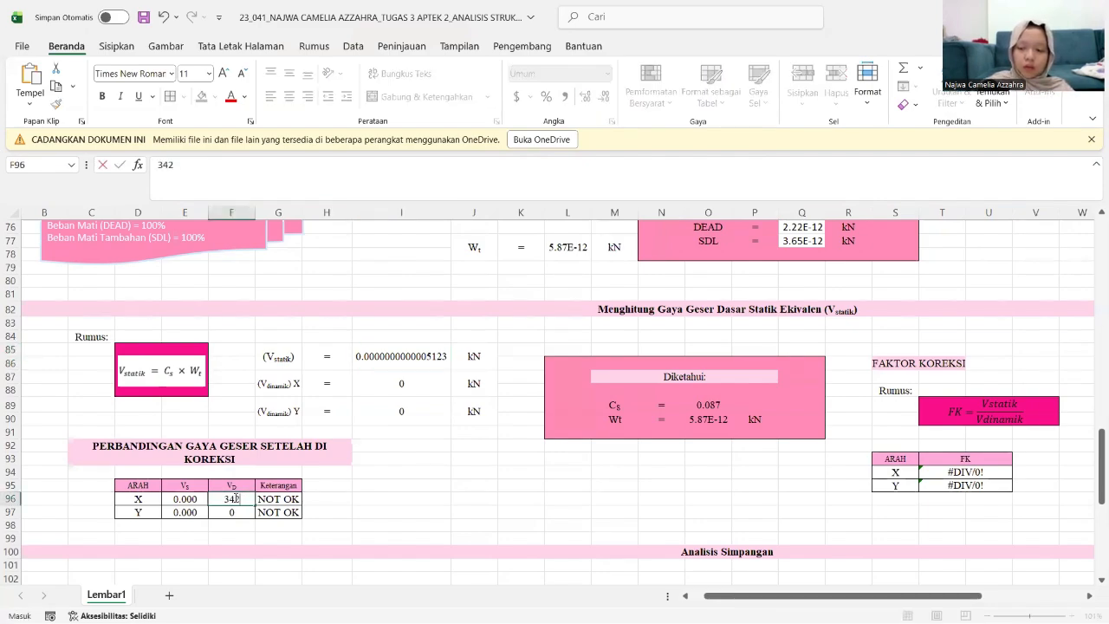
key(BackSpace)
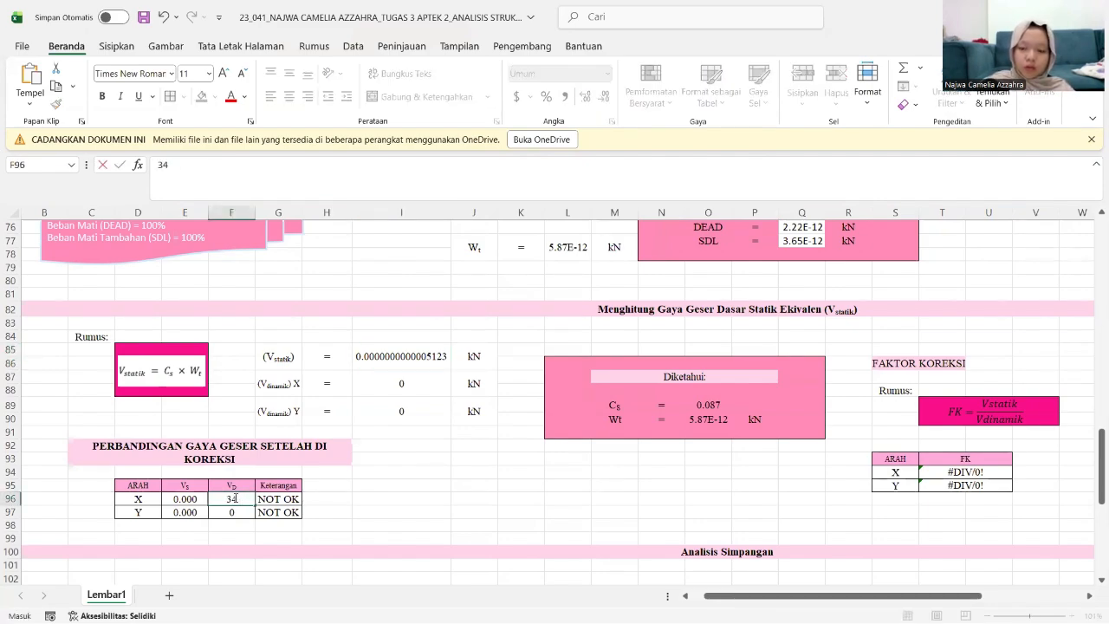
text(7.)
text(5123)
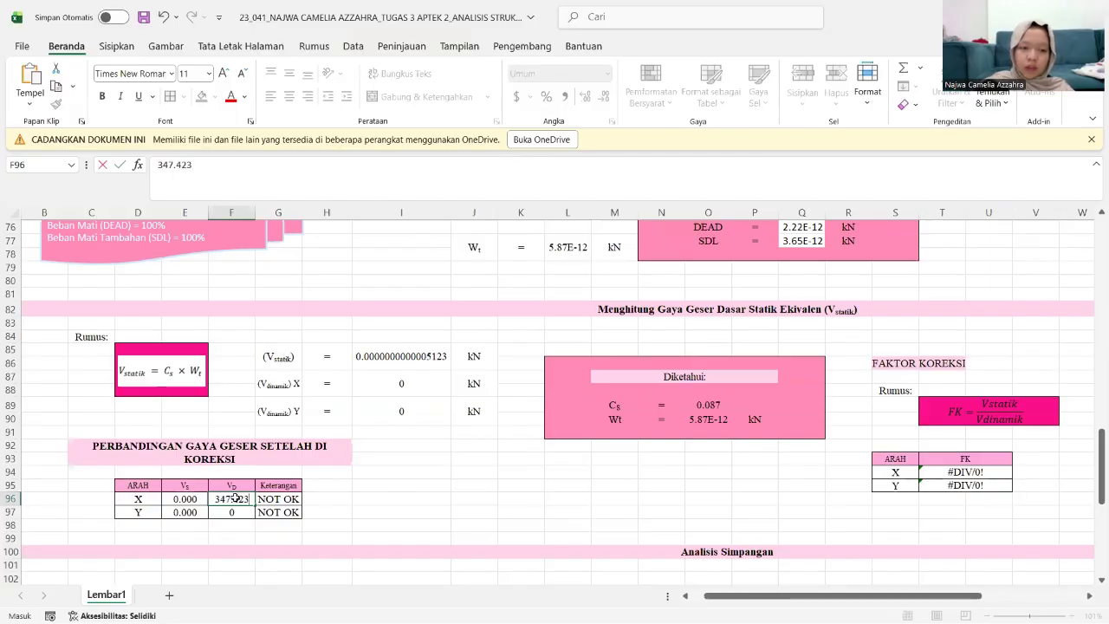
key(Return)
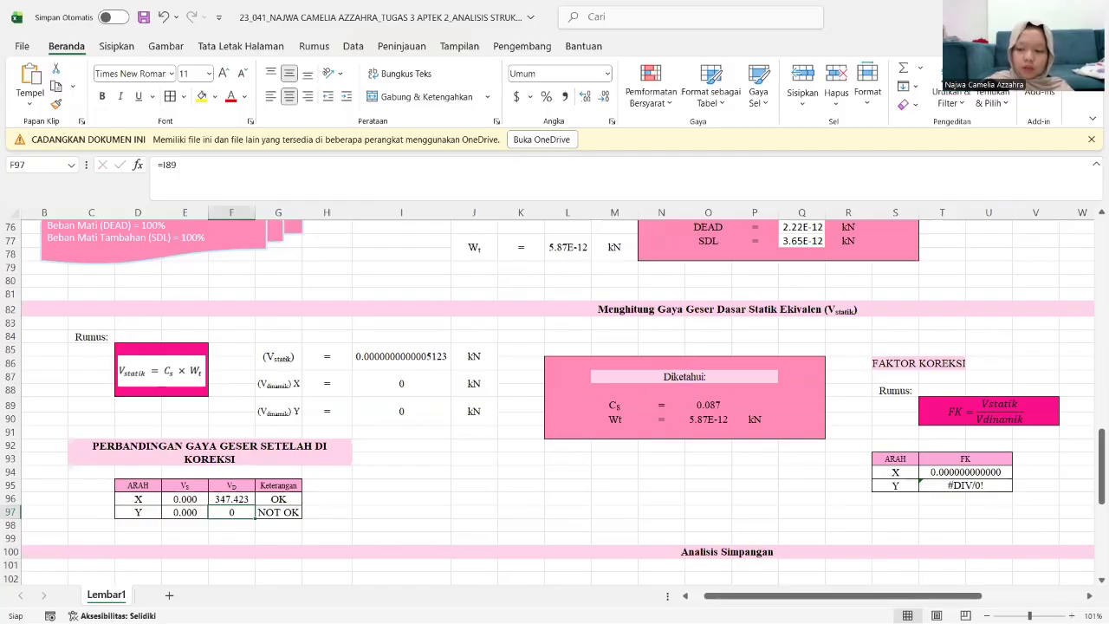
text(346.627)
key(Return)
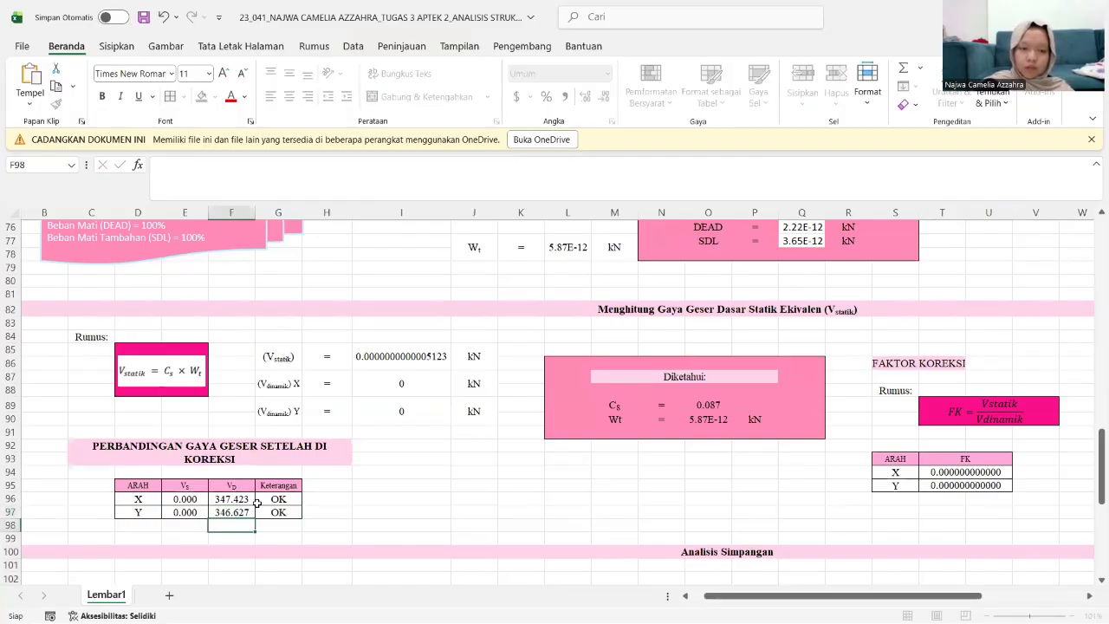
Step: Review the Analisis Simpangan section: its drift formulas, Cd and Ie inputs, reference tables, and the X and Y inter-storey drift tables
scroll(575, 458, up, 1)
scroll(574, 458, left, 1)
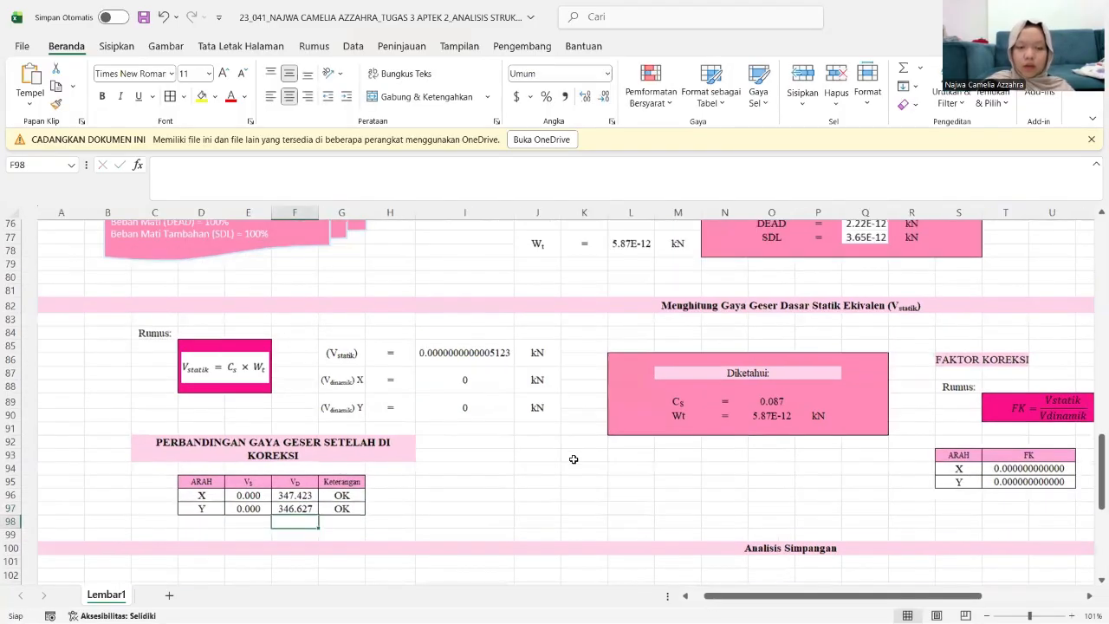
scroll(364, 438, down, 2)
scroll(364, 439, right, 1)
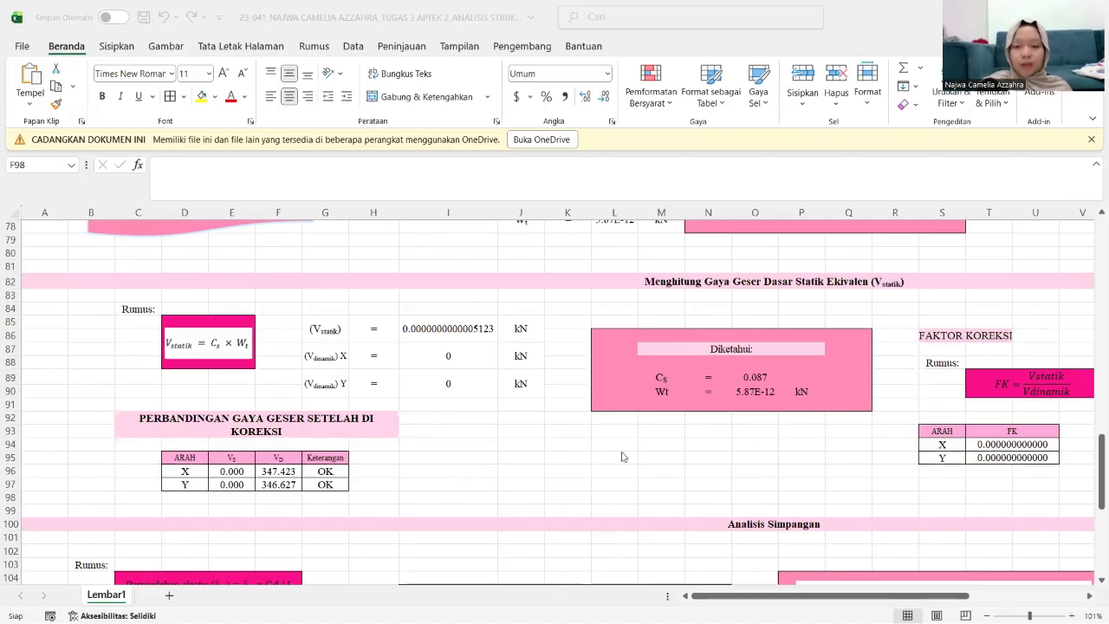
scroll(621, 457, down, 6)
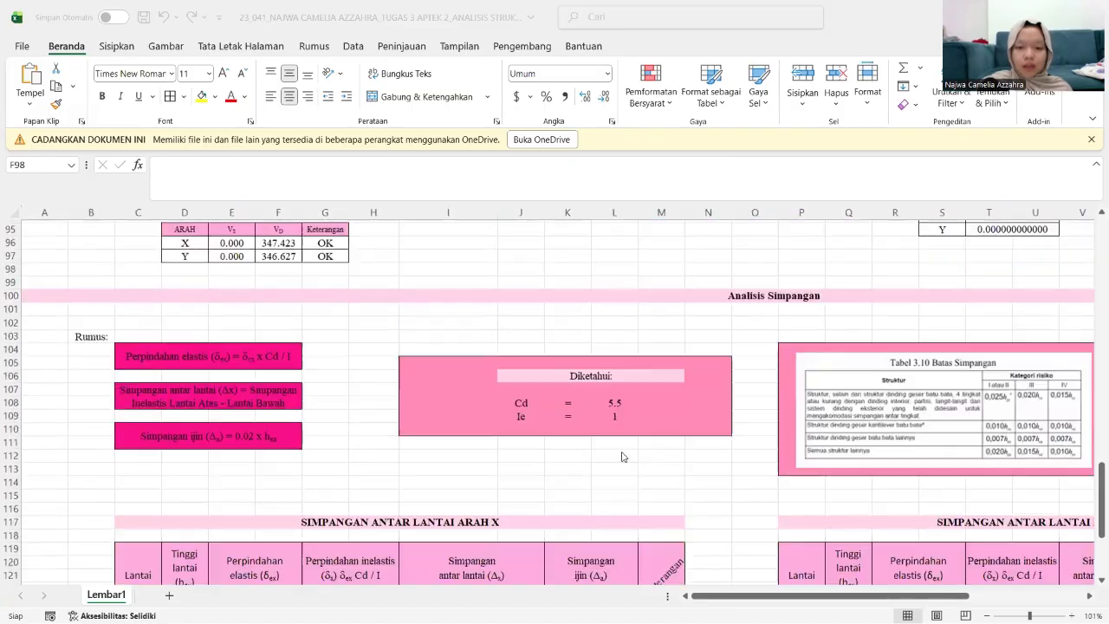
scroll(622, 456, down, 1)
scroll(621, 456, up, 1)
scroll(622, 457, up, 1)
scroll(621, 456, right, 3)
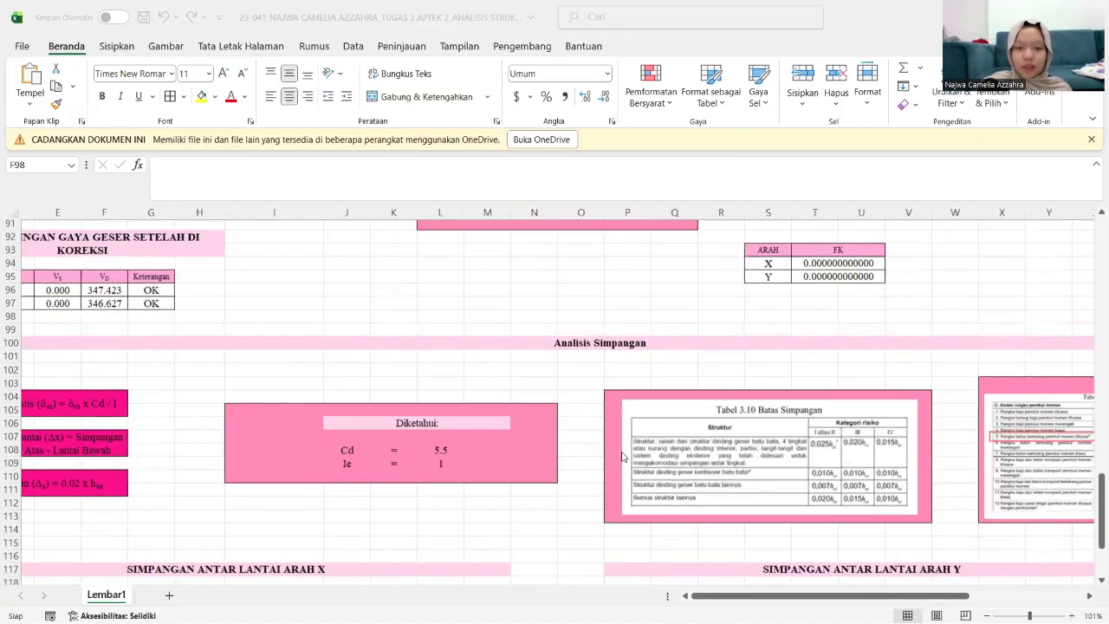
scroll(621, 457, down, 1)
scroll(621, 456, left, 3)
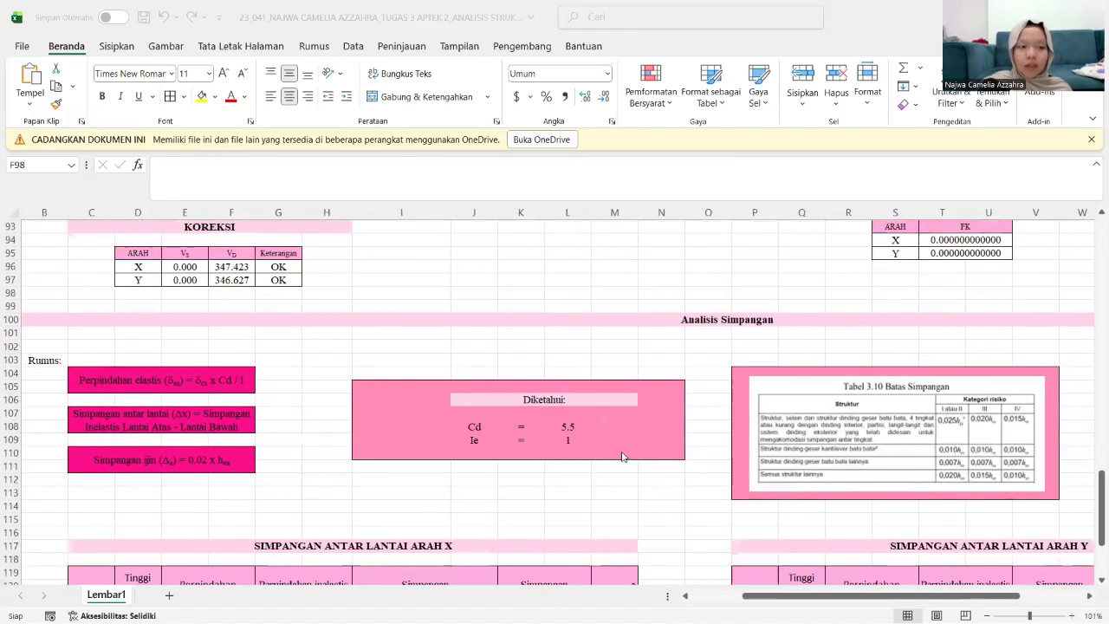
scroll(621, 457, left, 1)
scroll(621, 456, down, 3)
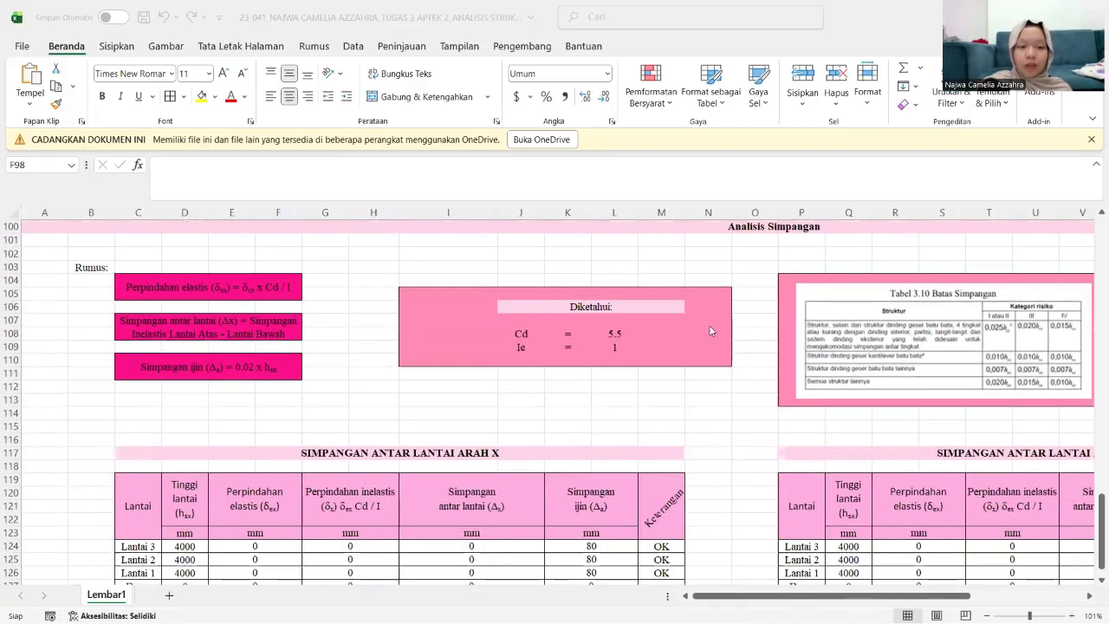
scroll(562, 339, right, 3)
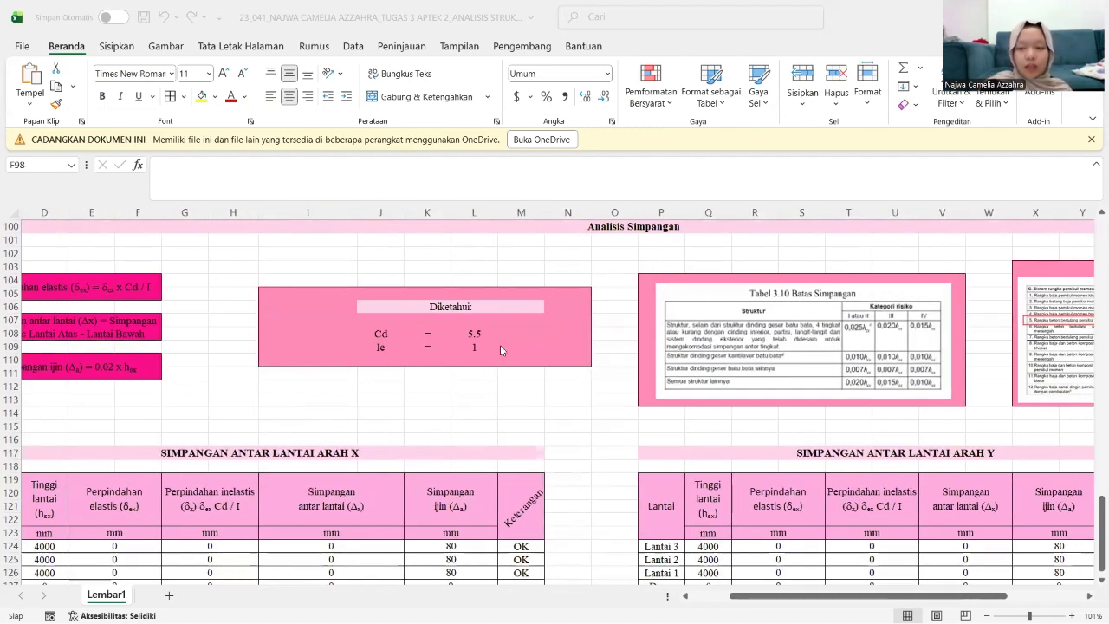
scroll(652, 406, right, 4)
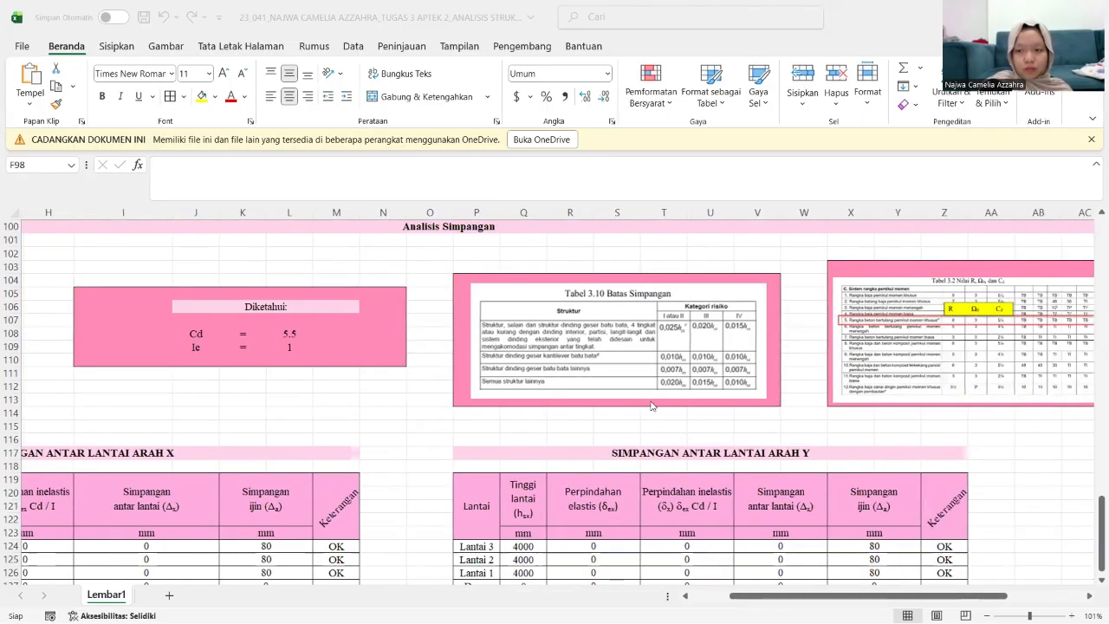
scroll(663, 426, right, 3)
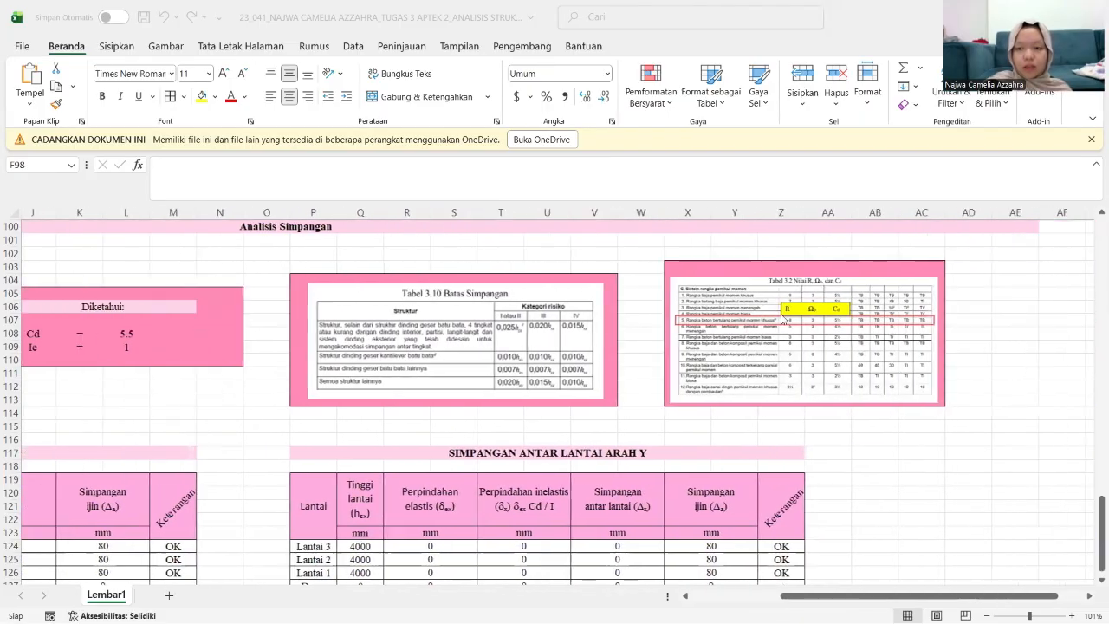
scroll(663, 426, left, 9)
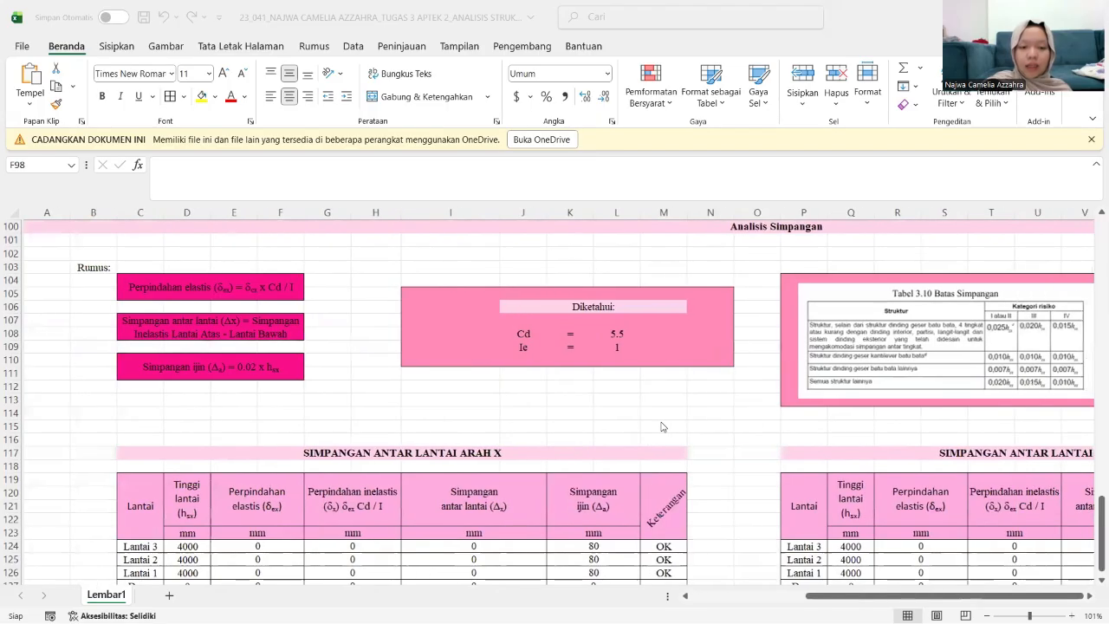
scroll(462, 512, down, 1)
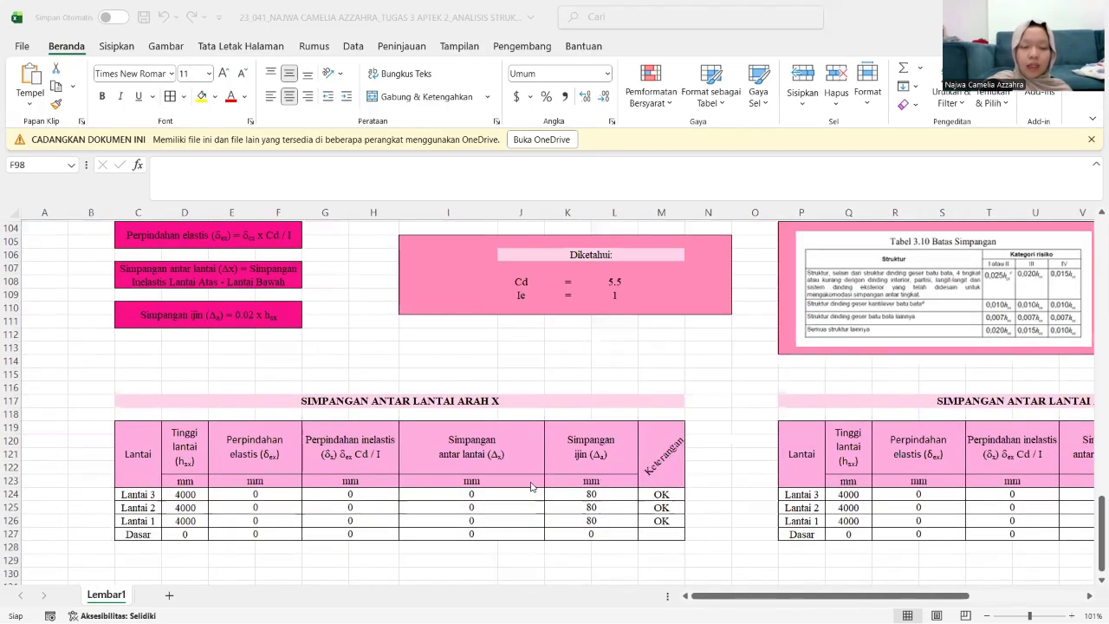
scroll(531, 487, up, 2)
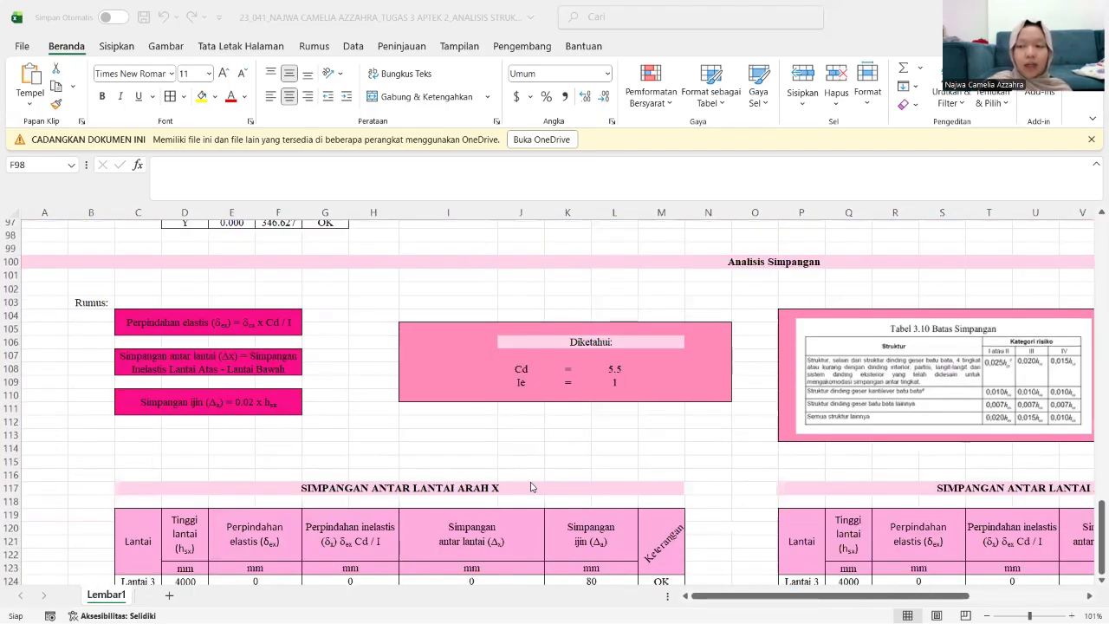
scroll(531, 487, up, 1)
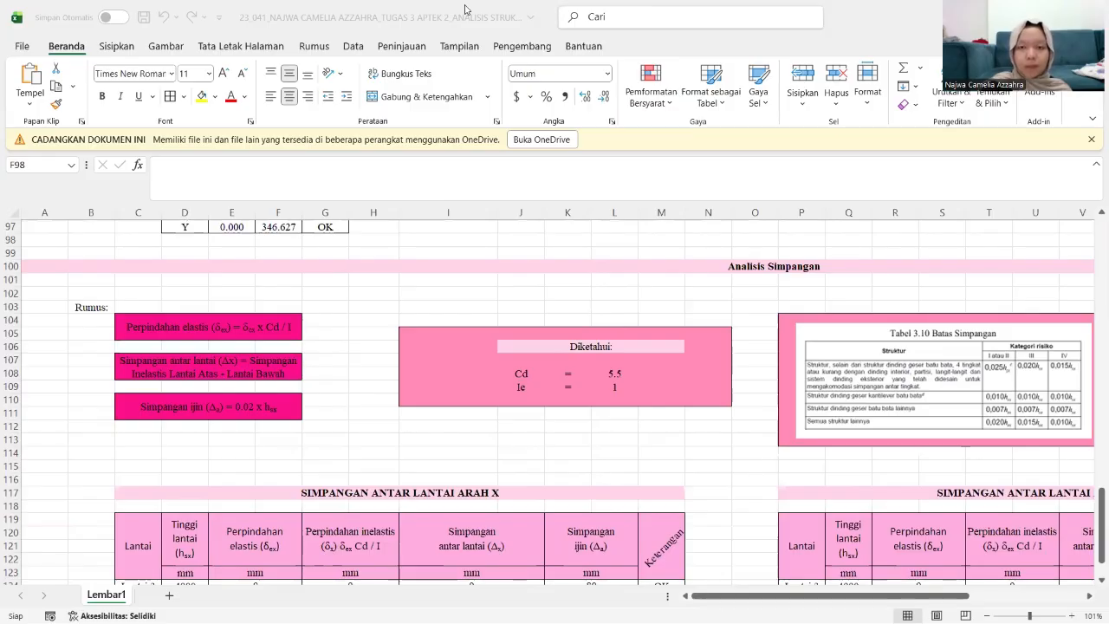
Step: Switch to SAP2000 and set the model units to KN, mm, C
key(alt+Tab)
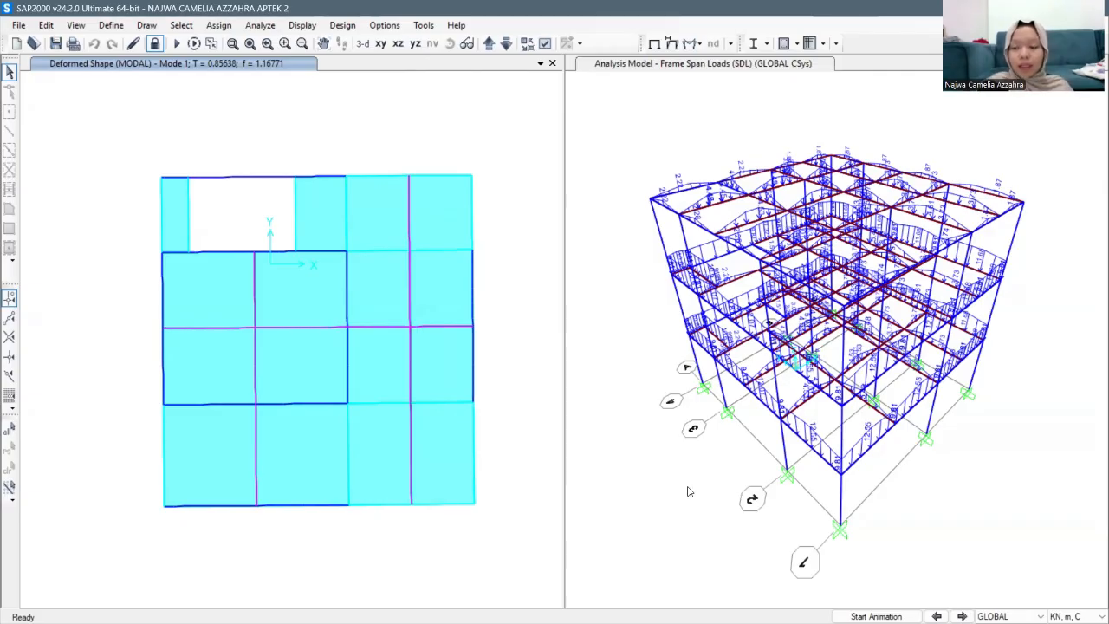
click(1074, 616)
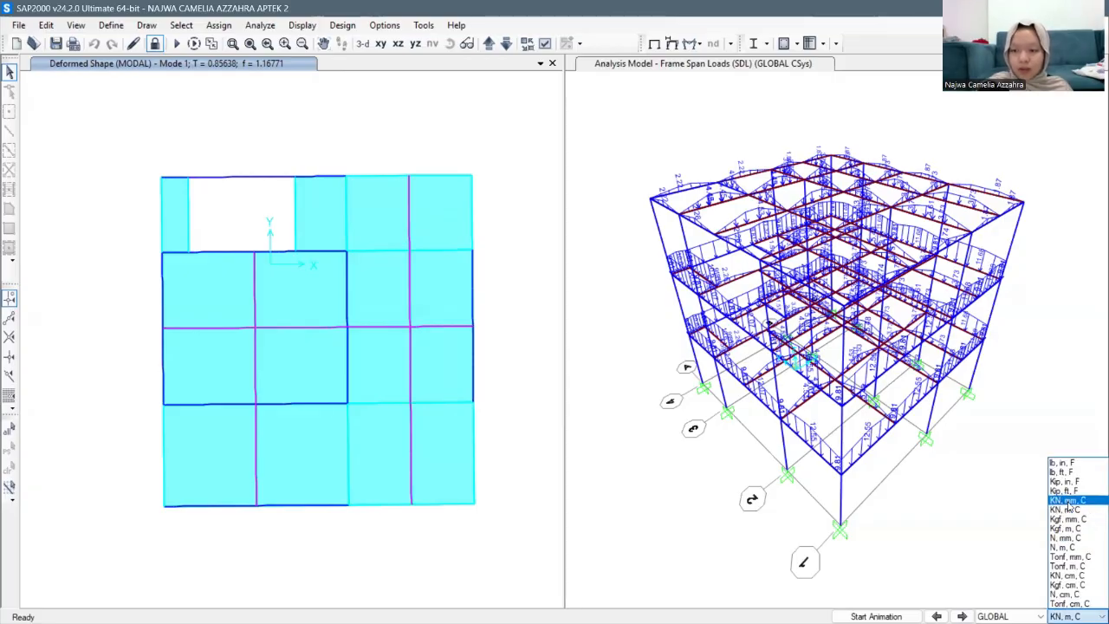
click(1069, 502)
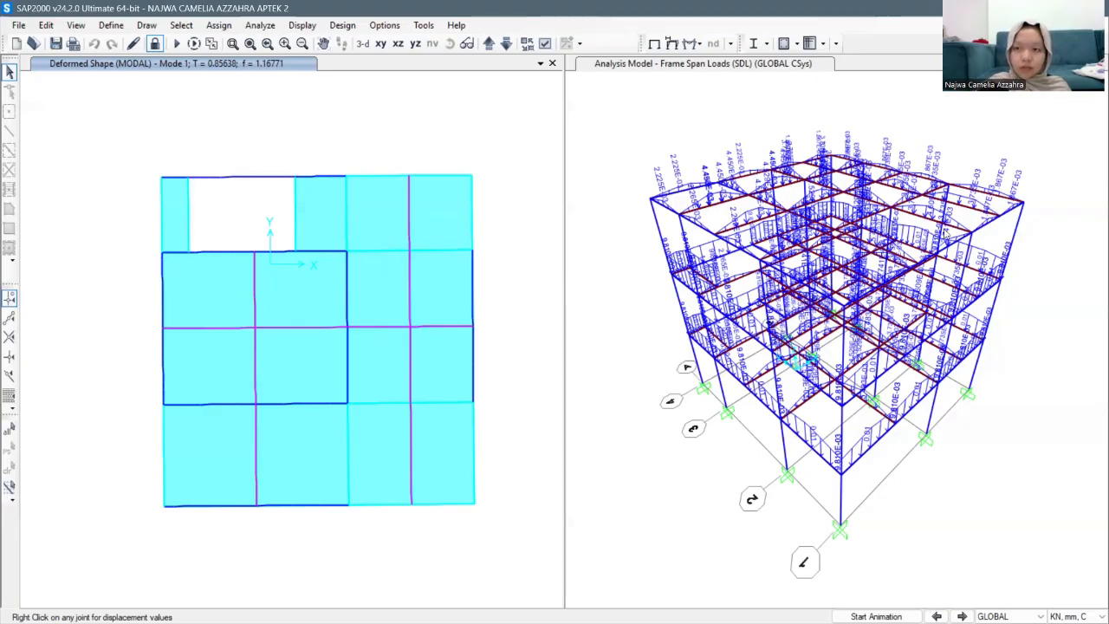
Step: Display the deformed shape for the RSPX load case and show it in the 3D view
click(302, 25)
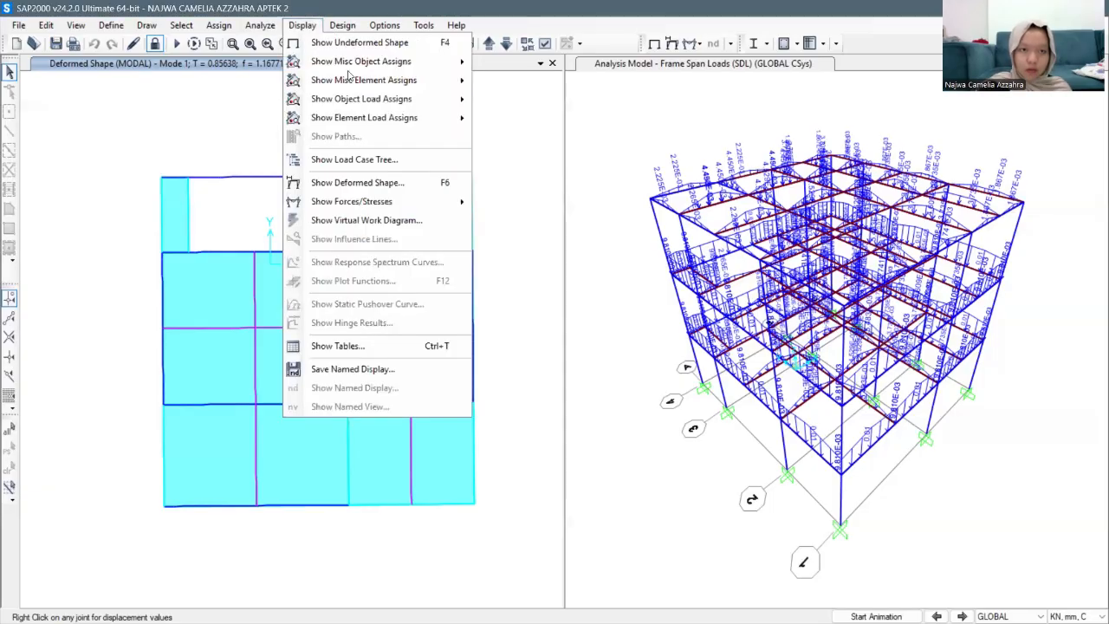
click(401, 182)
click(404, 181)
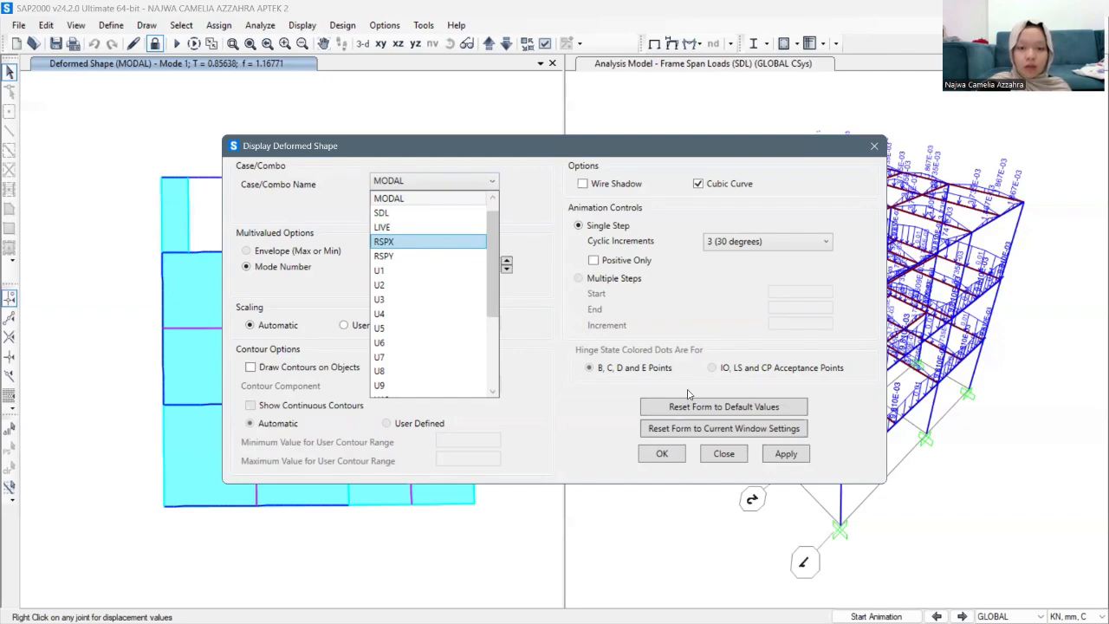
click(416, 242)
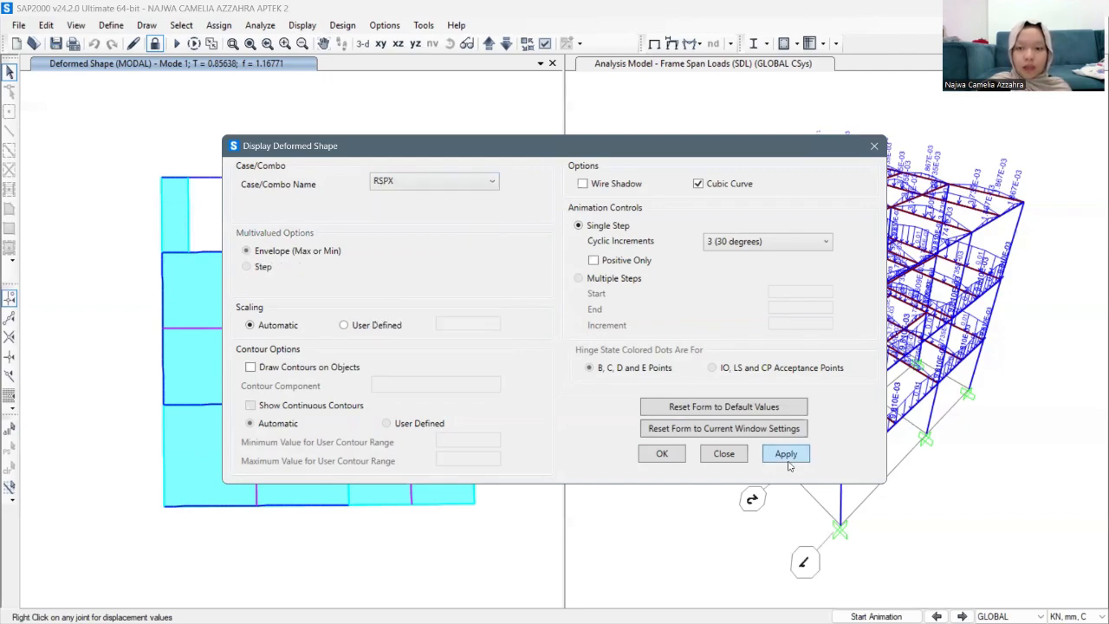
click(786, 455)
click(662, 456)
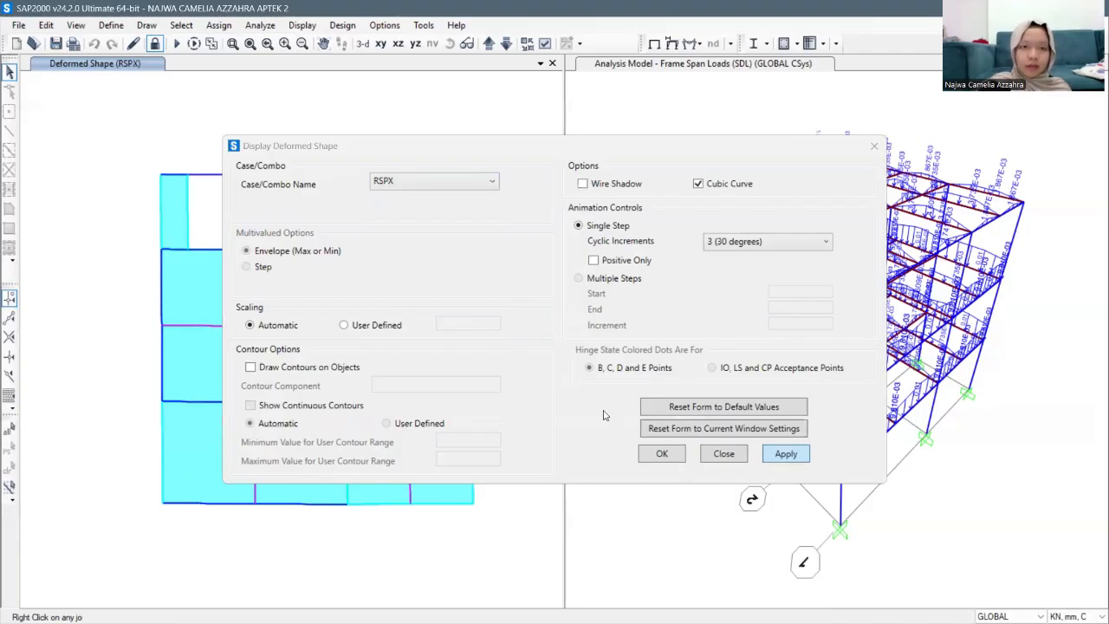
click(363, 43)
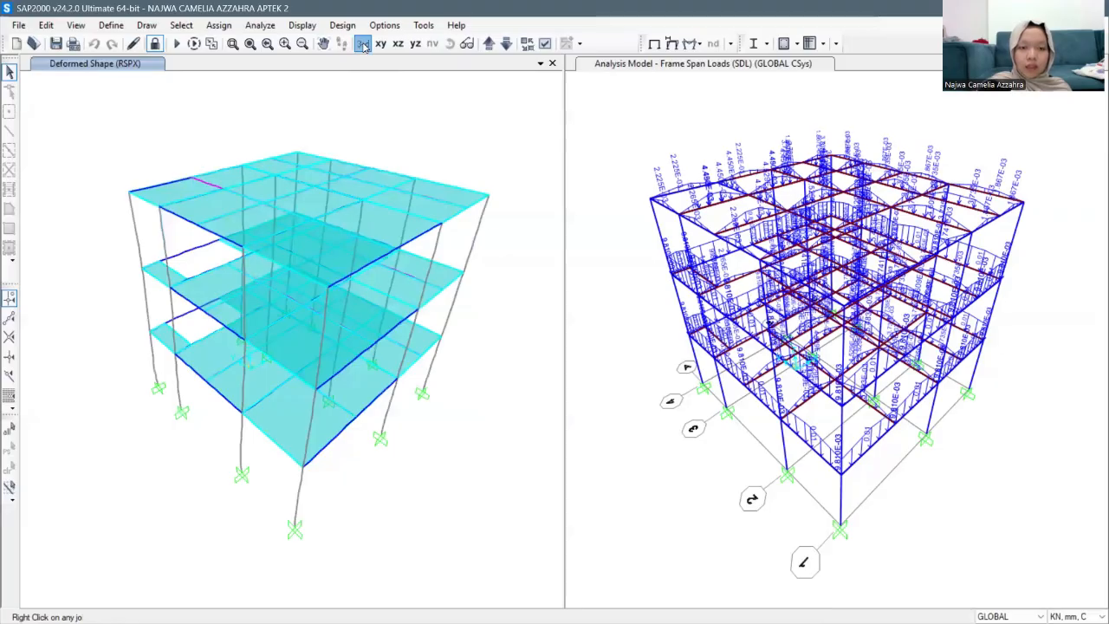
Step: Read the roof corner joint's displacement under RSPX, then enter 21.444 in Excel as the Lantai 3 elastic displacement for direction X
right_click(488, 196)
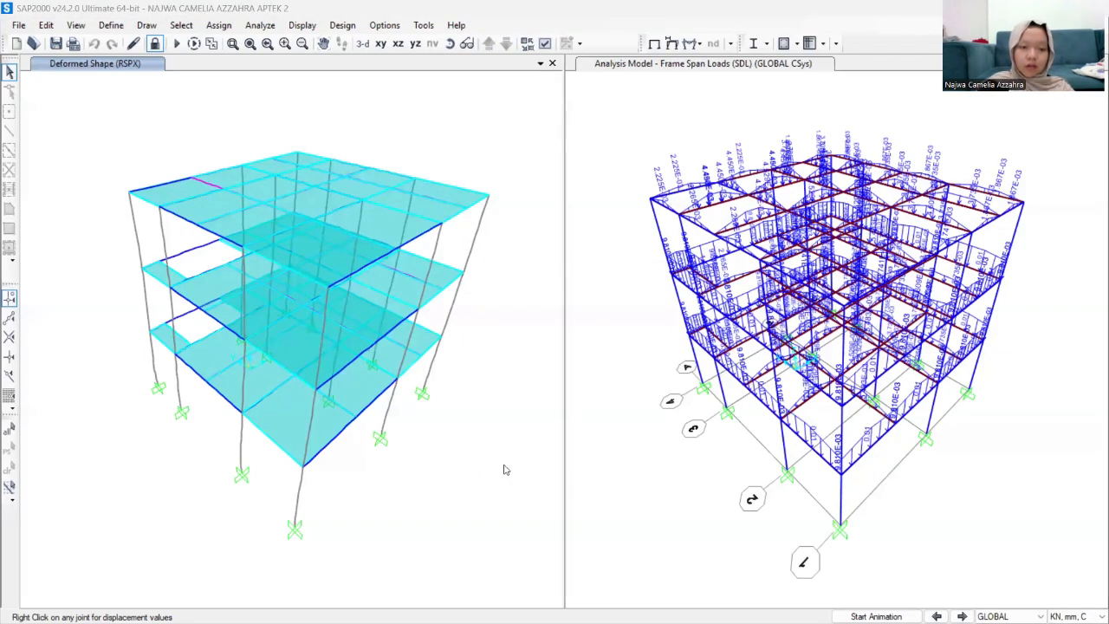
key(alt+Tab)
text(2)
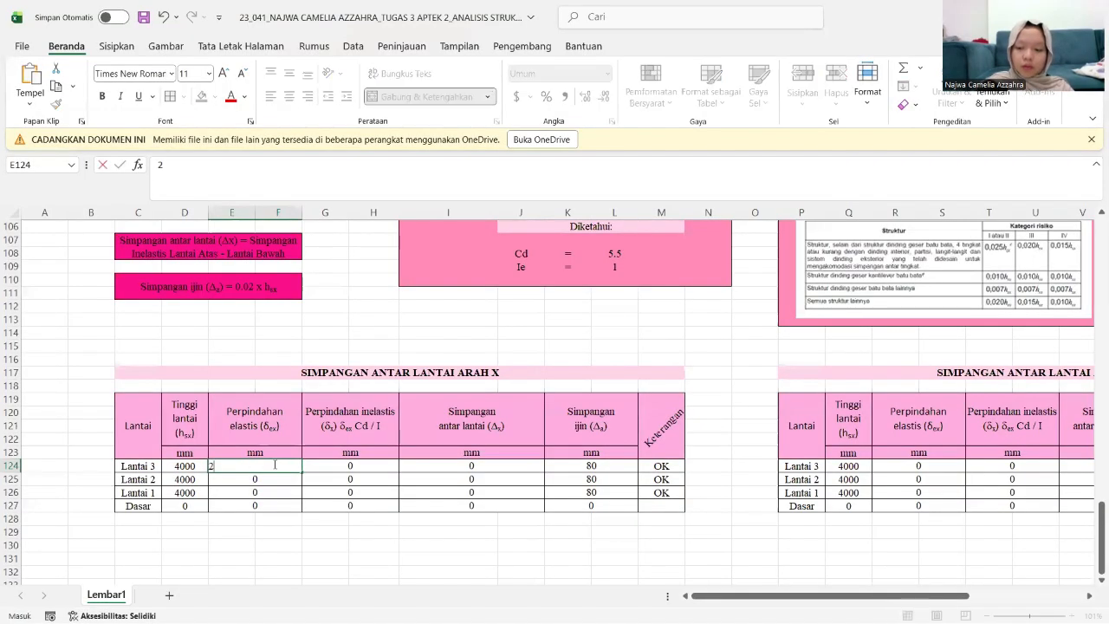
text(1.444)
key(Return)
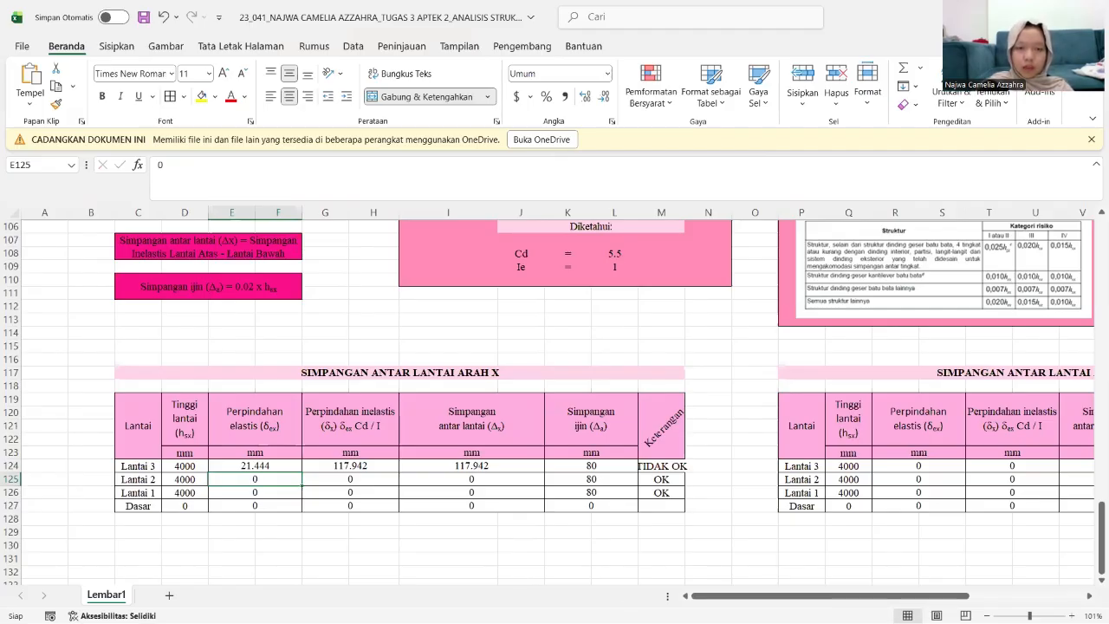
Step: Get the Lantai 2 joint displacement from SAP2000 and enter 16.4103 as its elastic displacement in Excel's direction X drift table
key(alt+Tab)
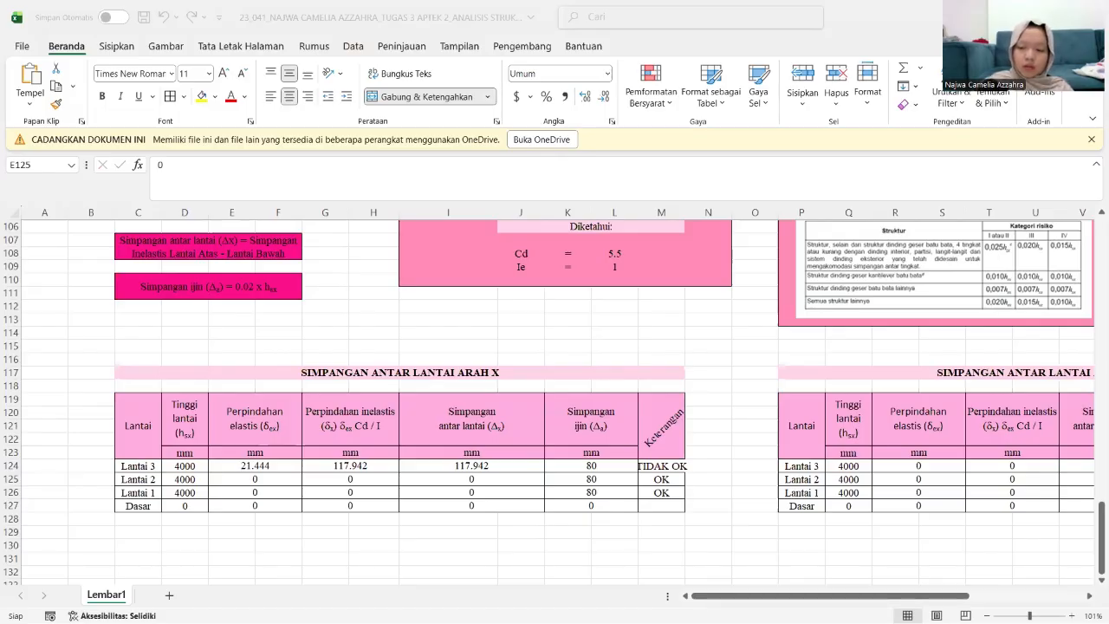
text(16.4103)
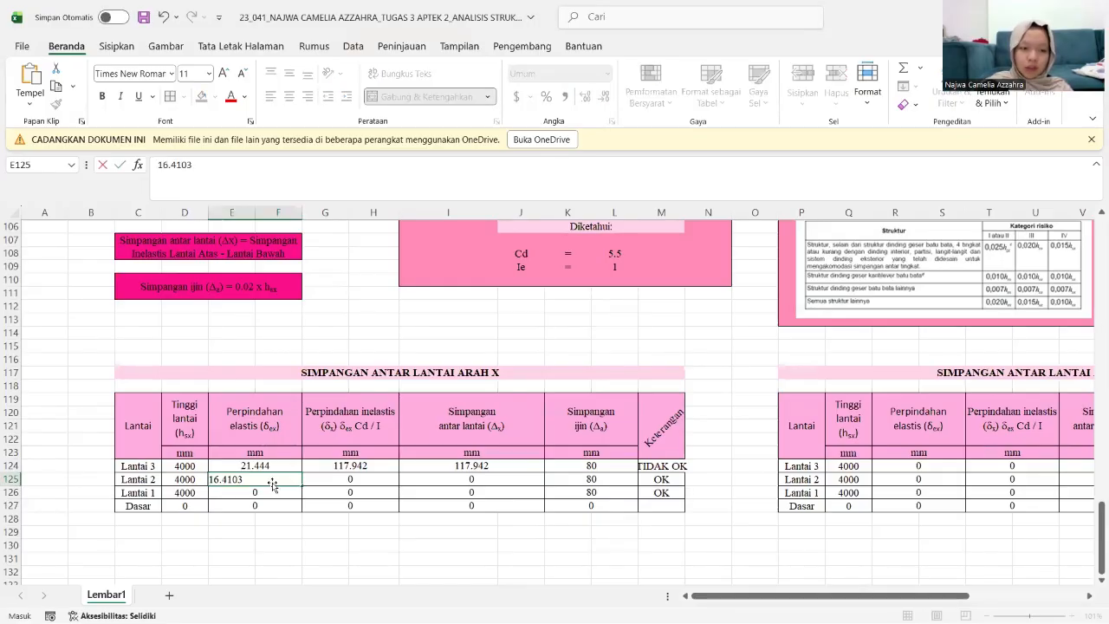
key(Return)
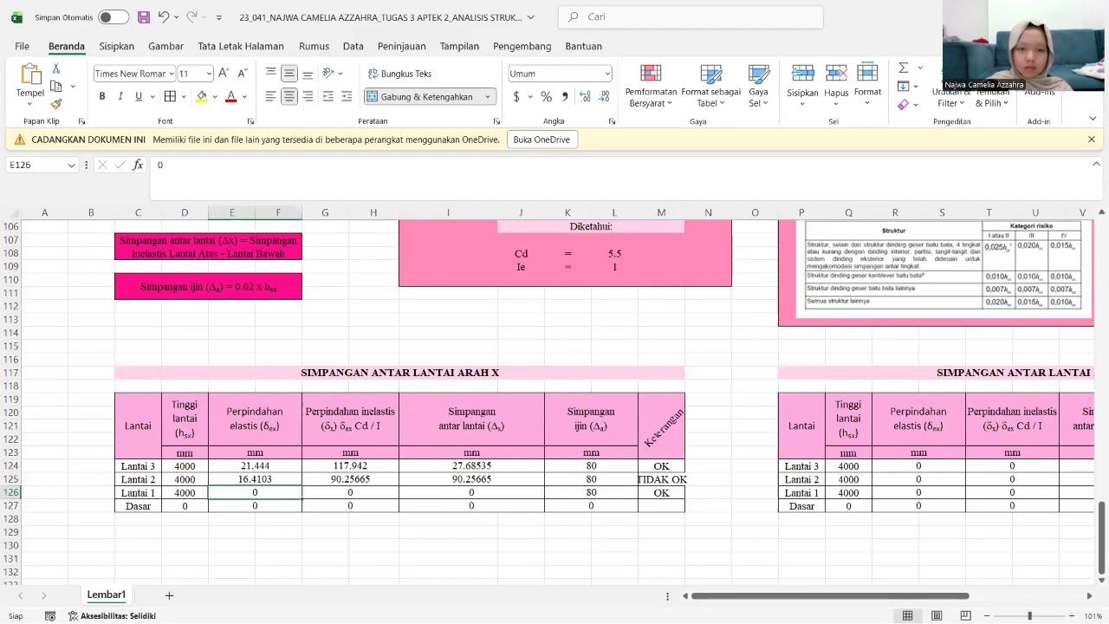
Step: Get the Lantai 1 joint displacement under RSPX from SAP2000 and enter 7.4791 as its elastic displacement in Excel's direction X drift table
key(alt+Tab)
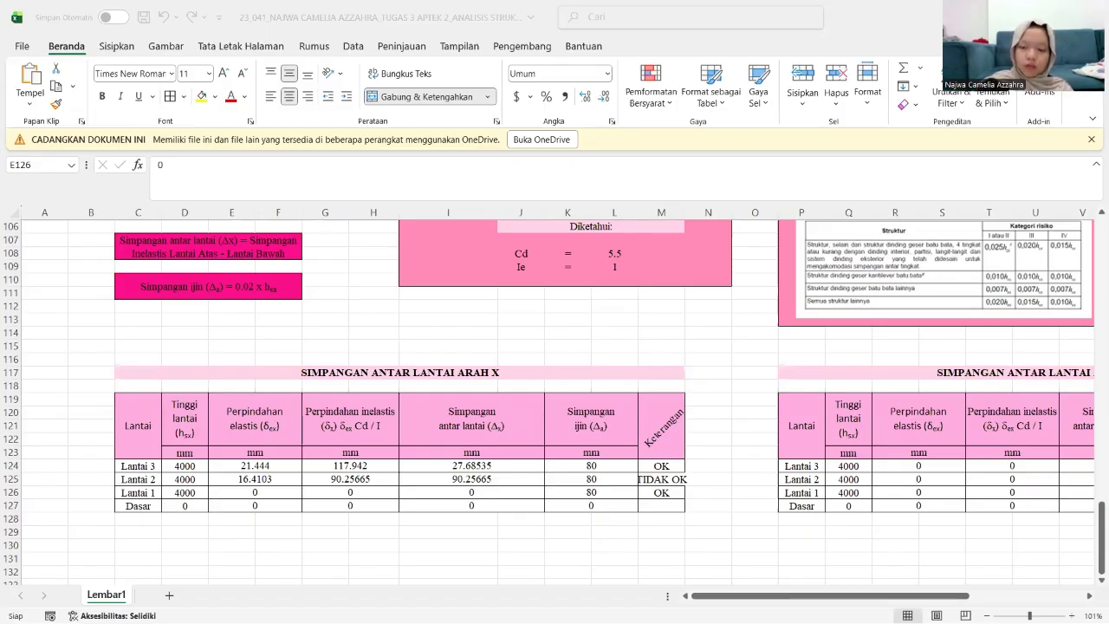
key(alt+Tab)
text(7.)
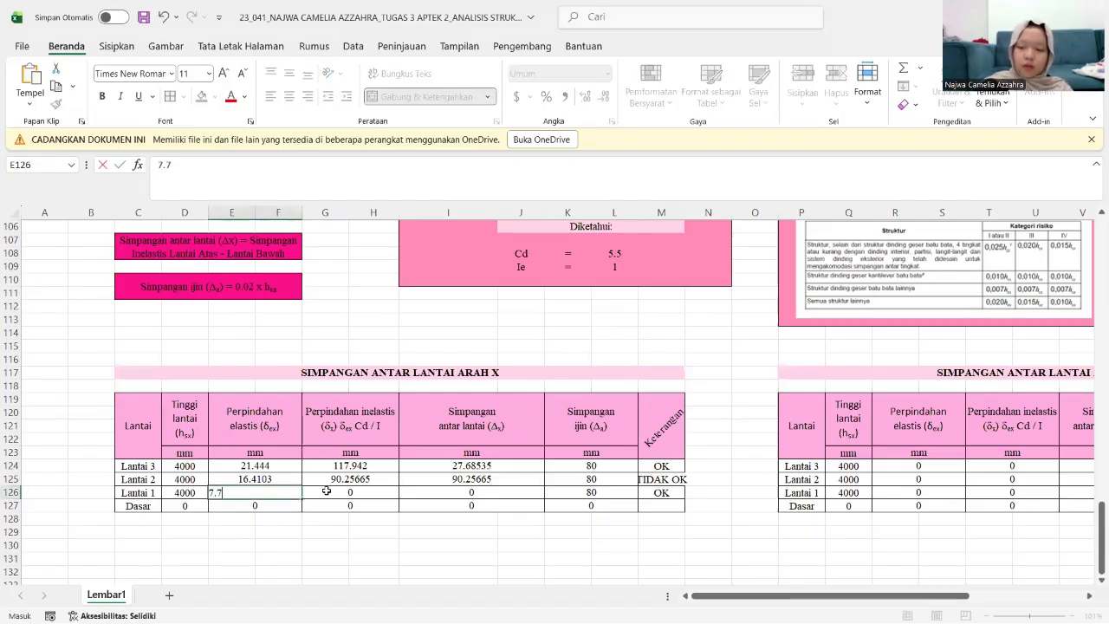
text(4791)
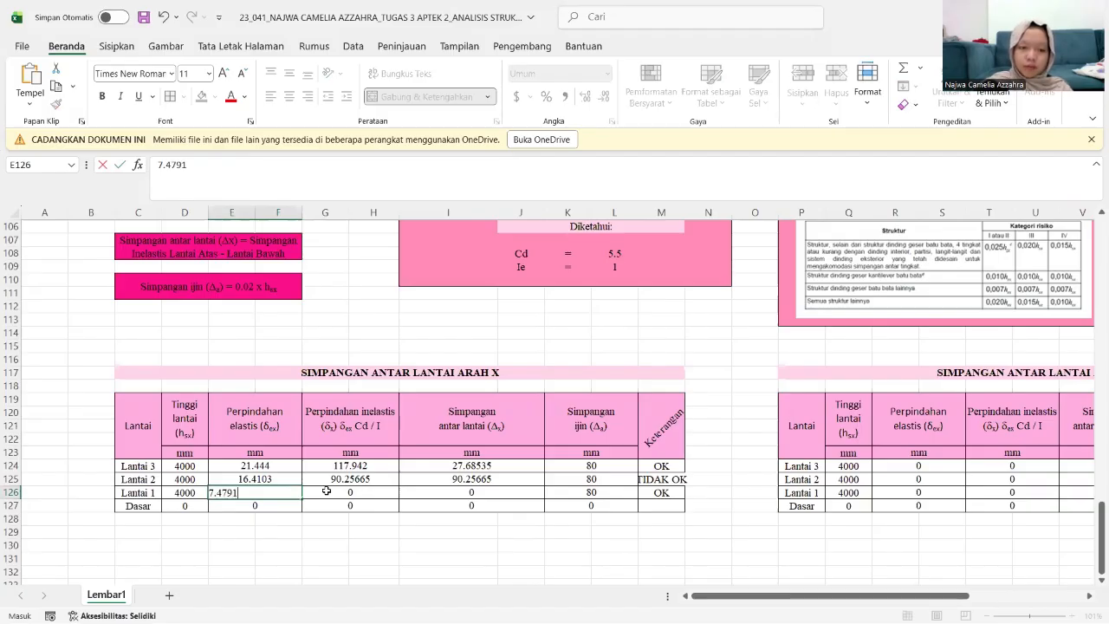
key(Return)
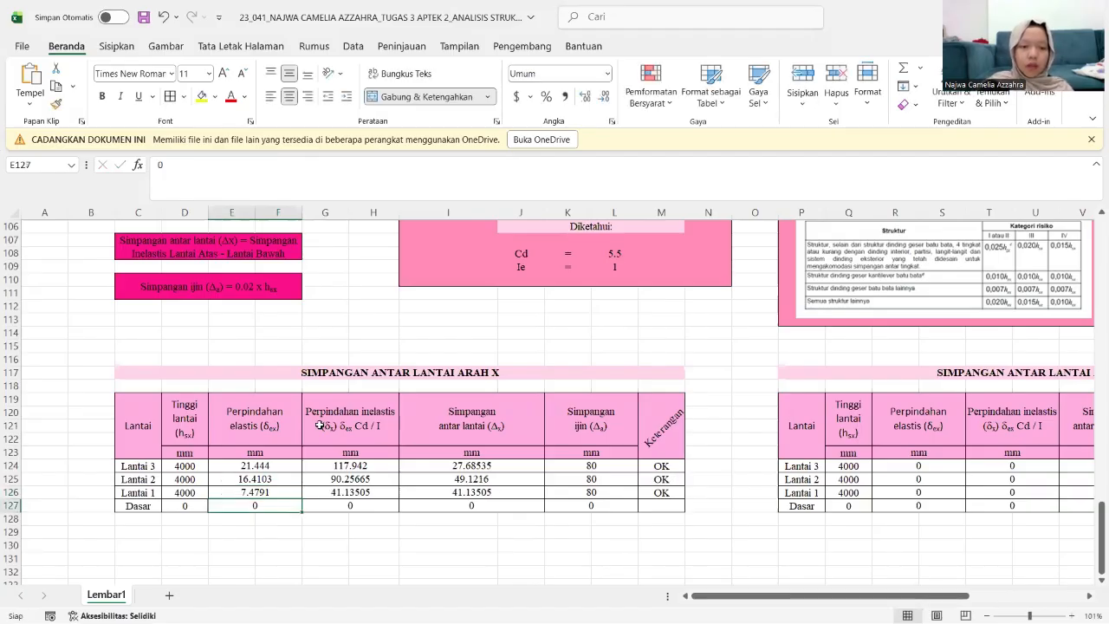
Step: Examine the Lantai 3 formulas for inelastic displacement, inter-storey drift and allowable drift in direction X, and bring the direction Y drift table into view
scroll(344, 419, up, 1)
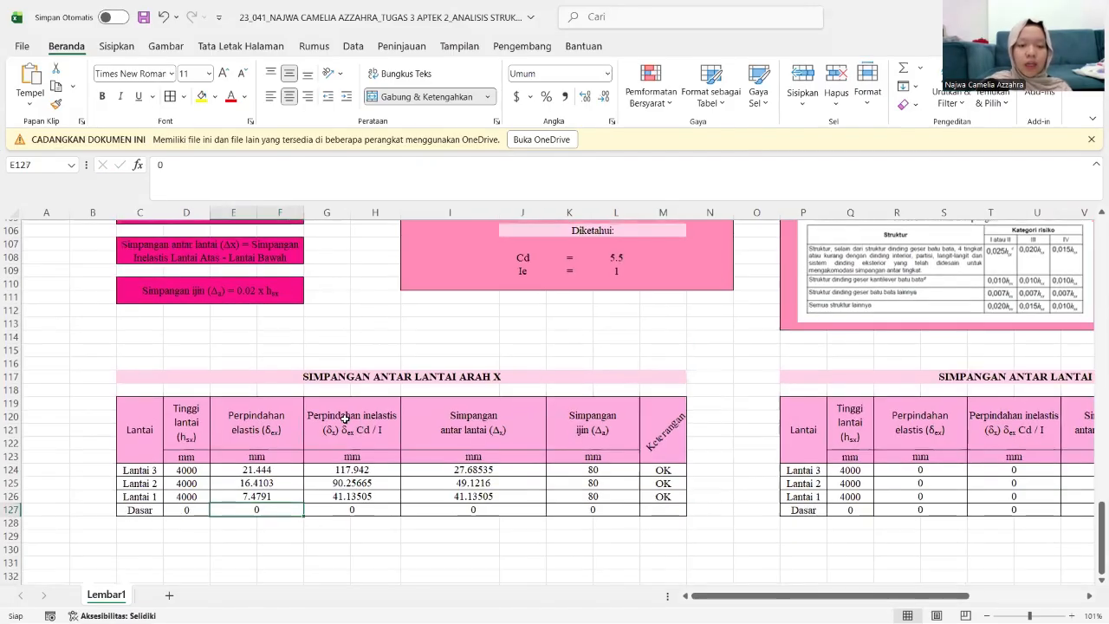
scroll(372, 424, up, 1)
click(367, 479)
click(357, 182)
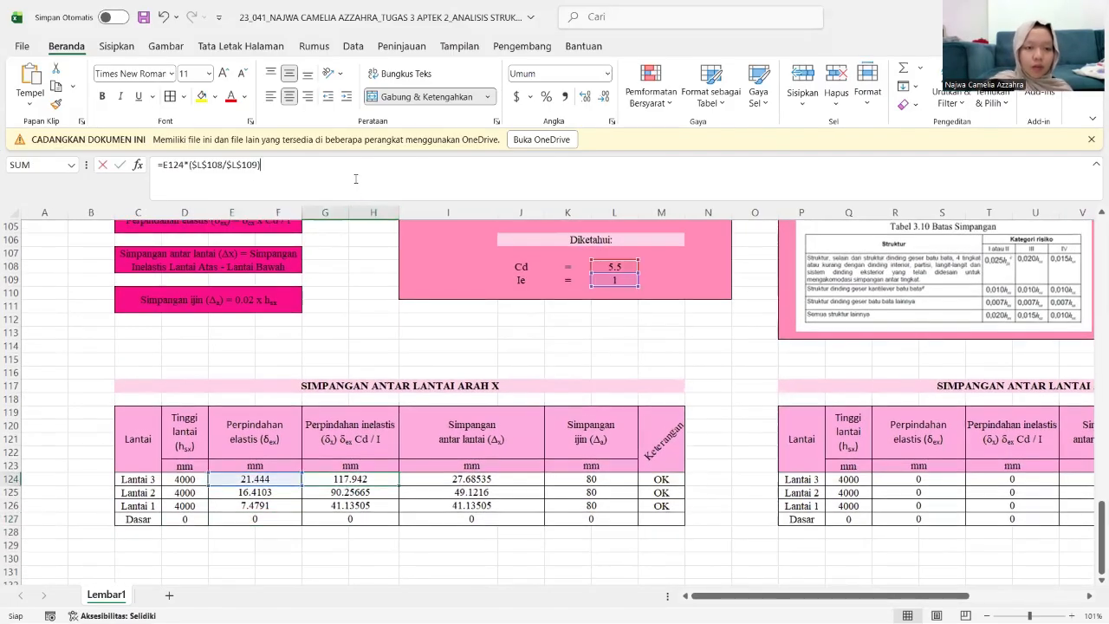
scroll(376, 360, up, 1)
scroll(377, 360, up, 1)
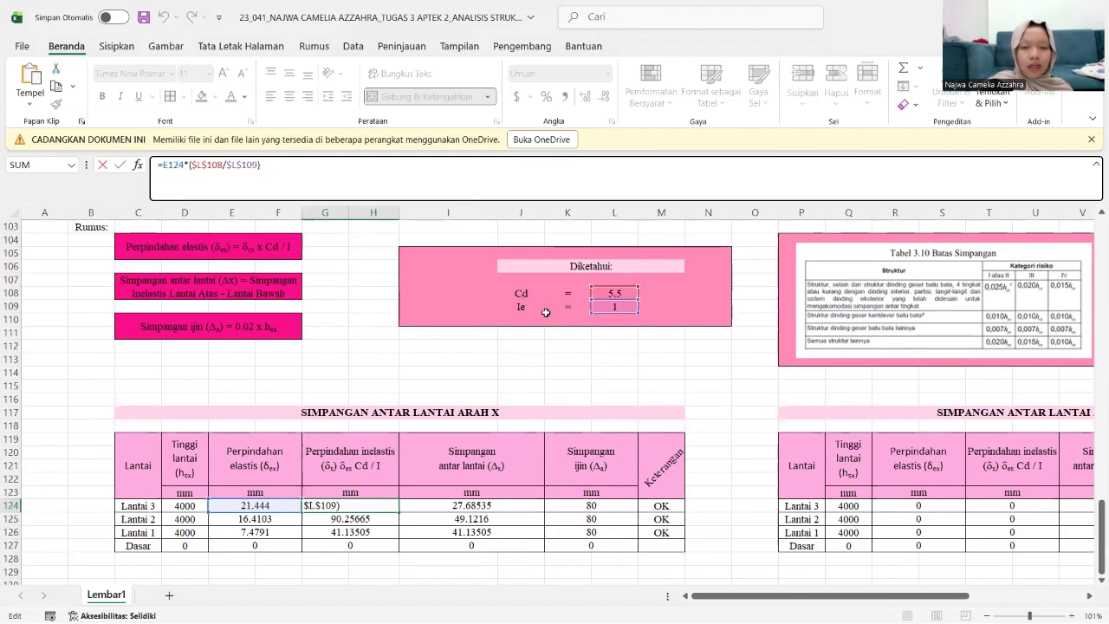
click(523, 369)
scroll(495, 492, down, 1)
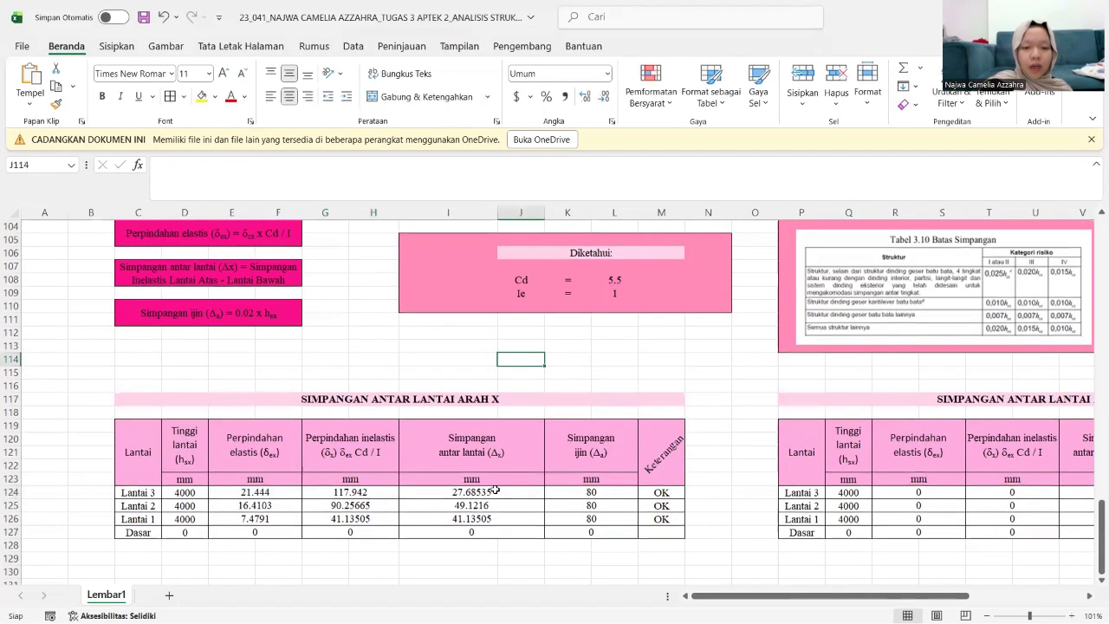
click(491, 491)
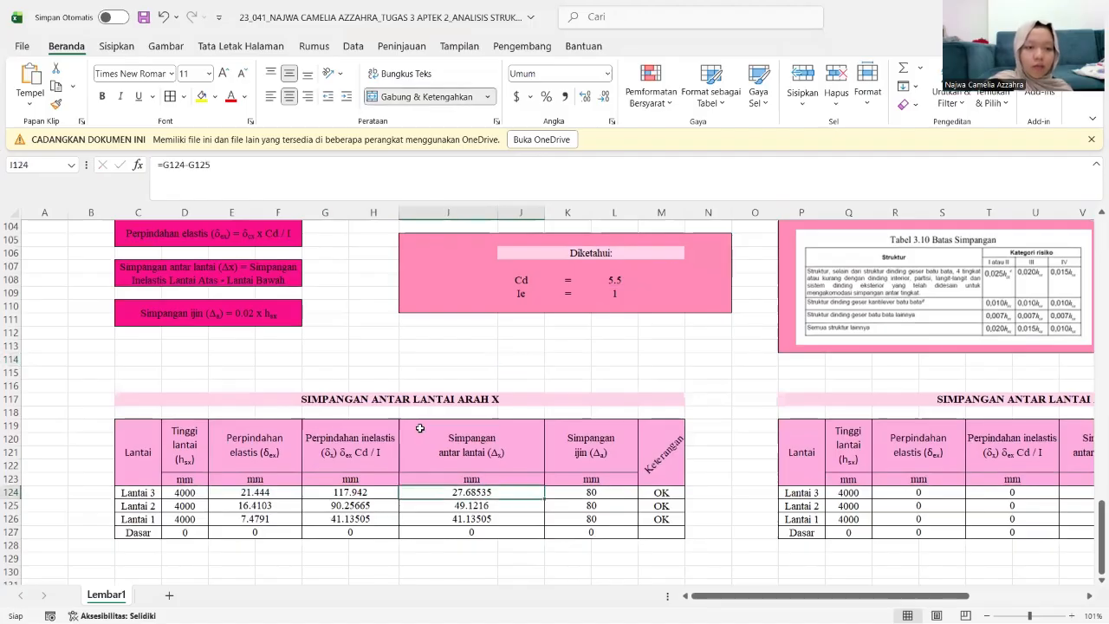
scroll(369, 376, up, 1)
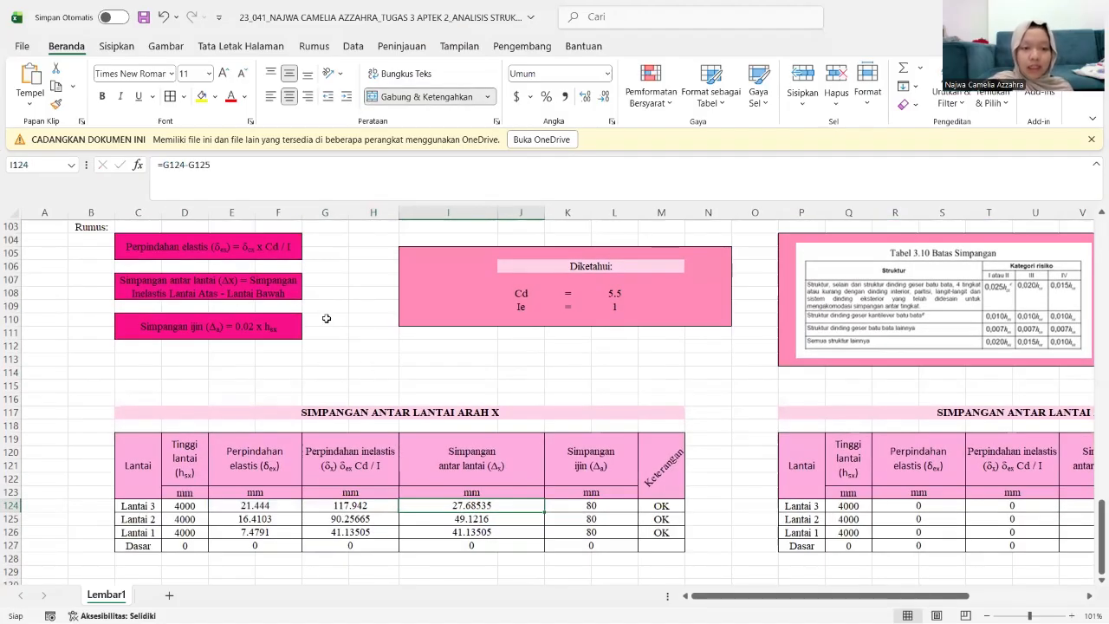
scroll(521, 466, down, 1)
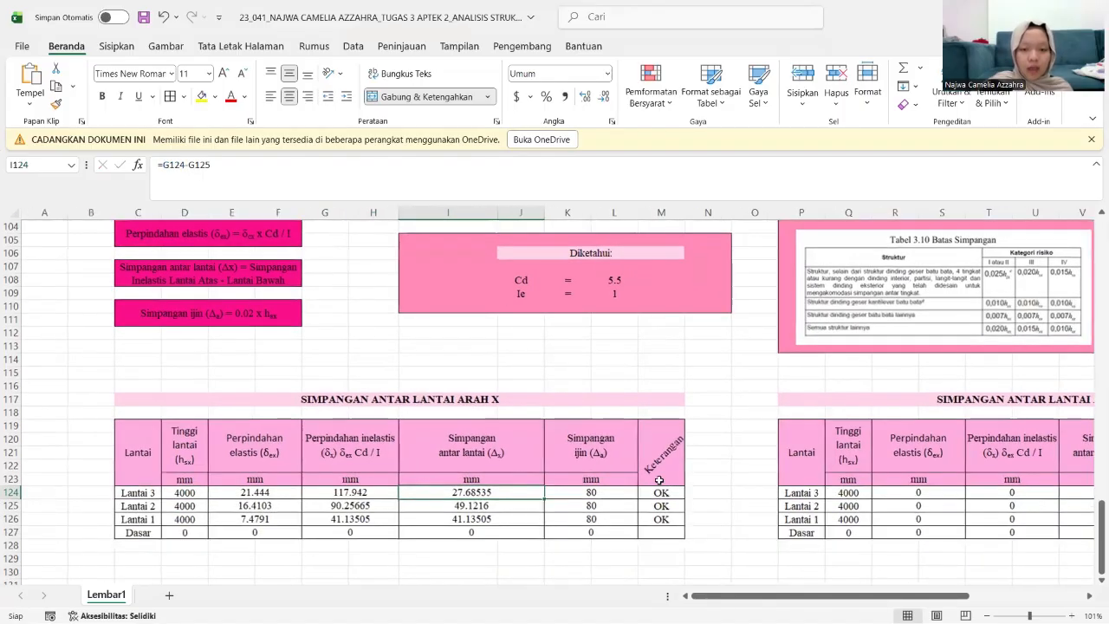
click(599, 492)
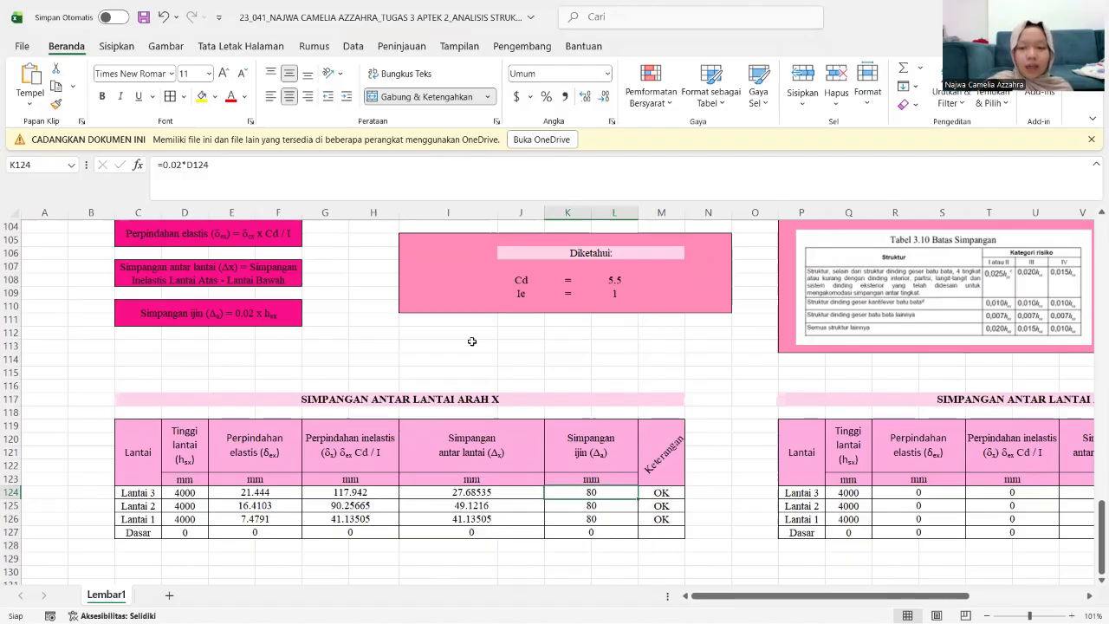
scroll(472, 342, right, 5)
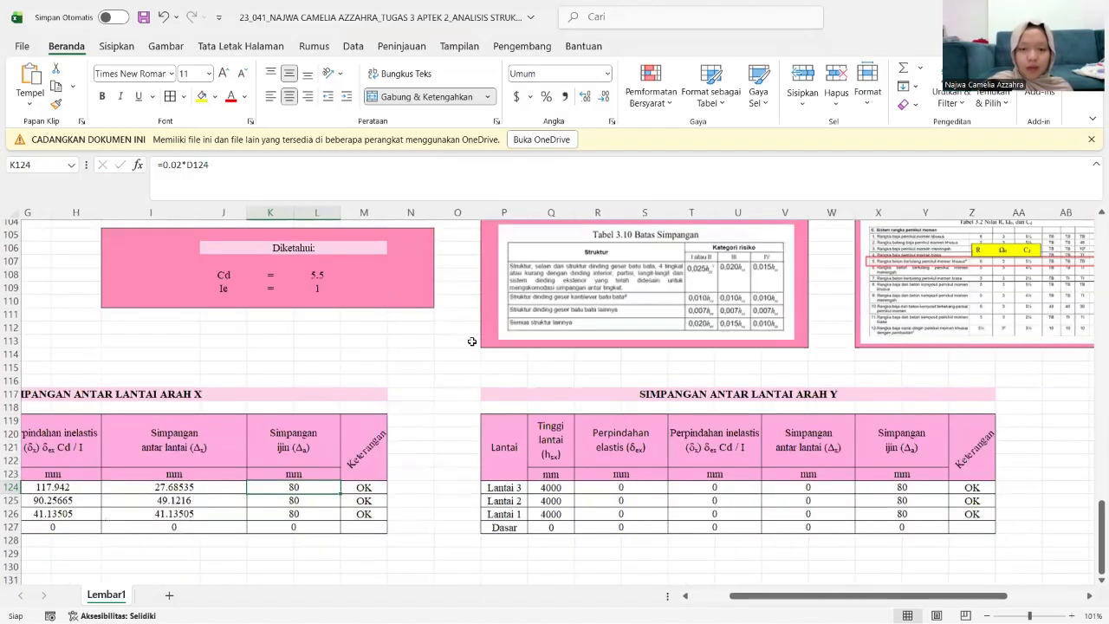
scroll(472, 342, right, 2)
scroll(471, 342, down, 1)
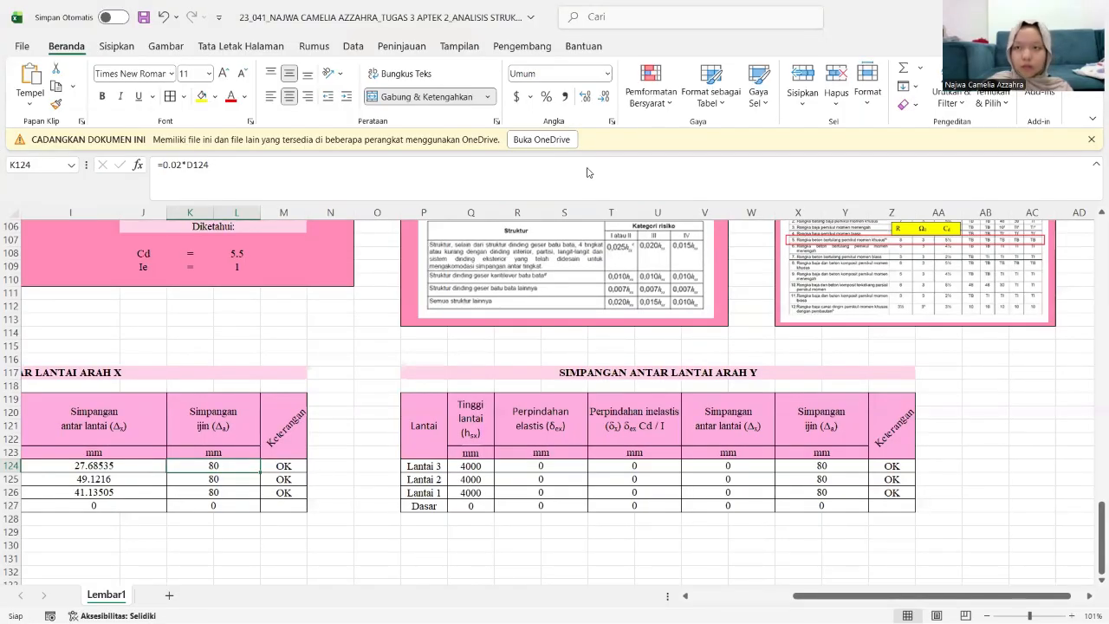
Step: Switch to SAP2000 and display the deformed shape for the RSPY load case
key(alt+Tab)
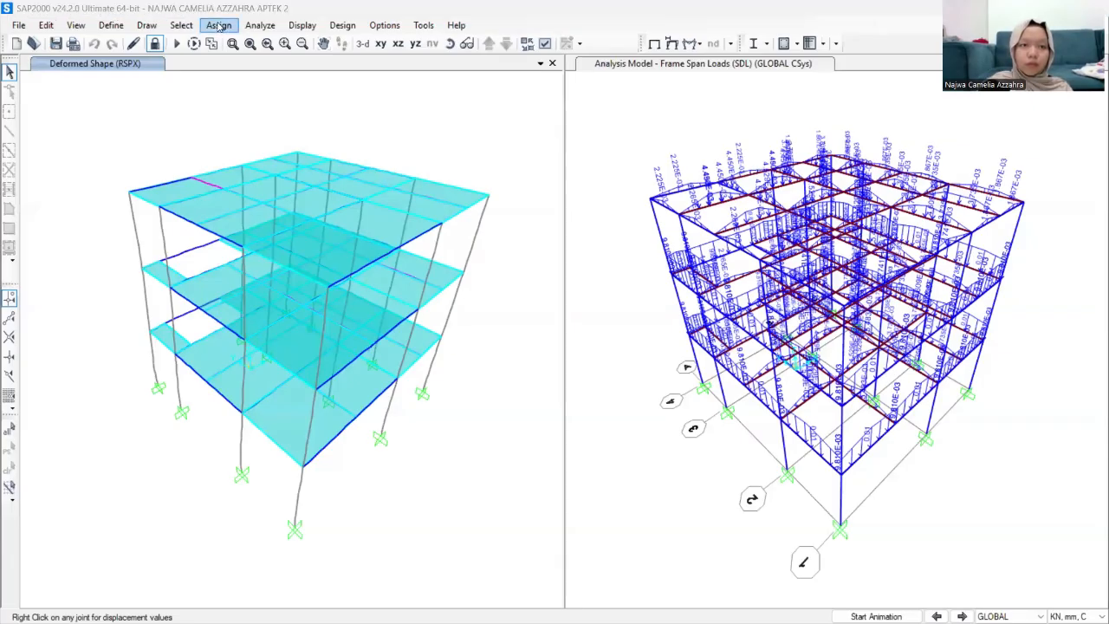
click(303, 26)
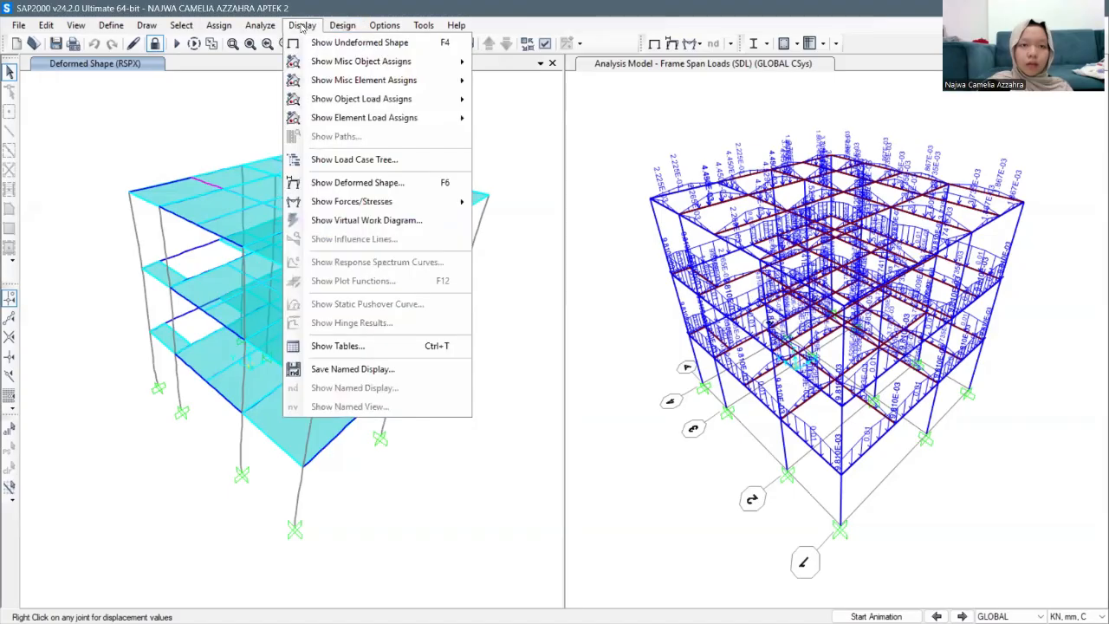
click(414, 182)
click(414, 183)
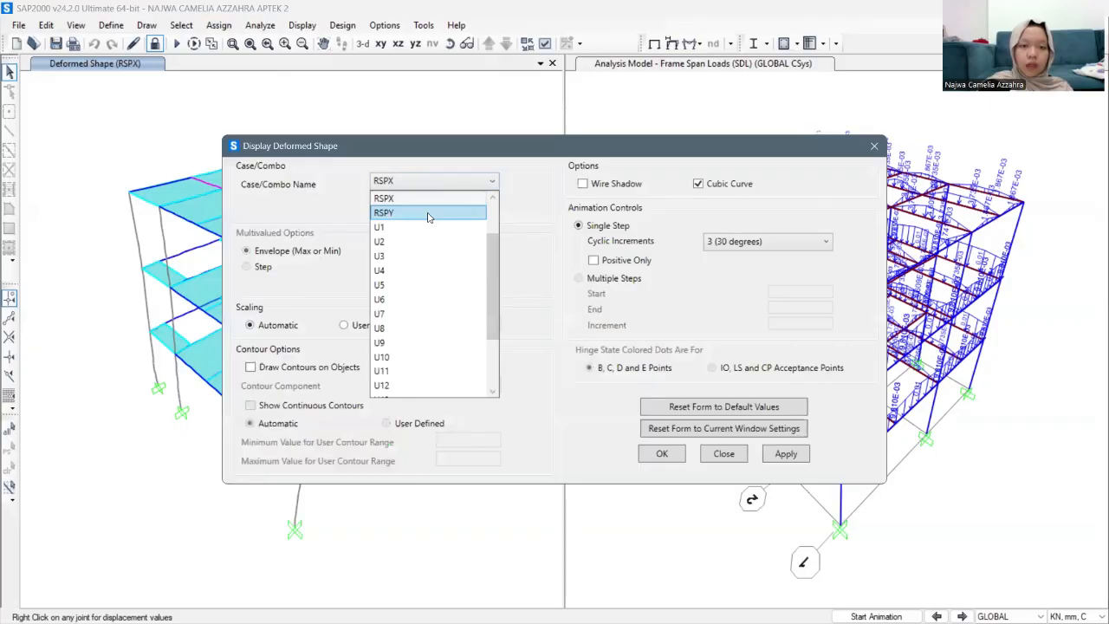
click(428, 216)
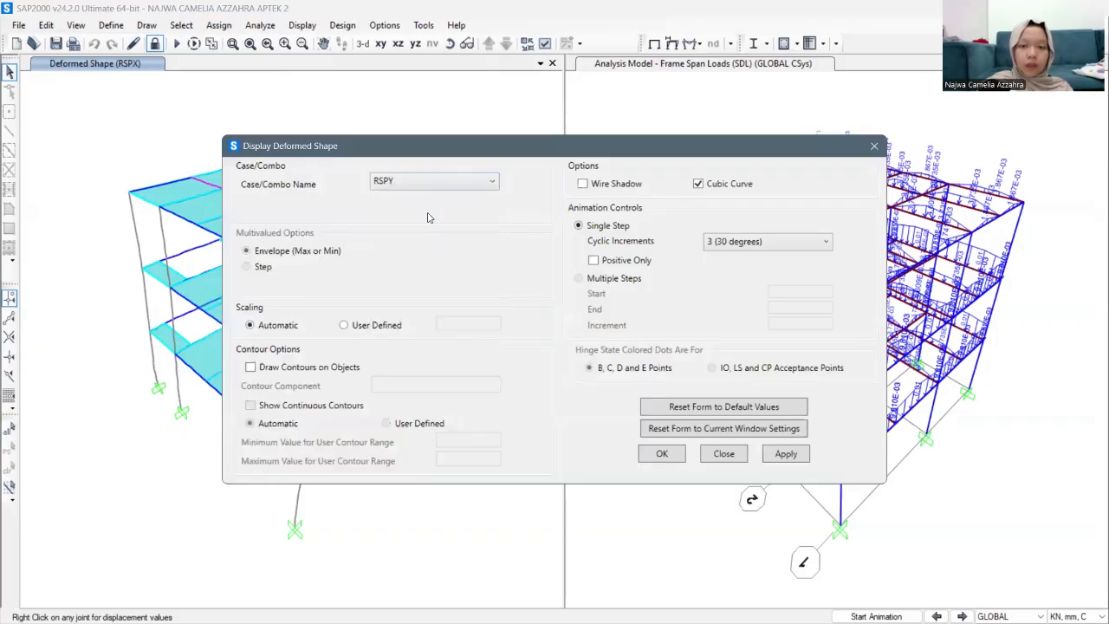
click(771, 458)
click(671, 454)
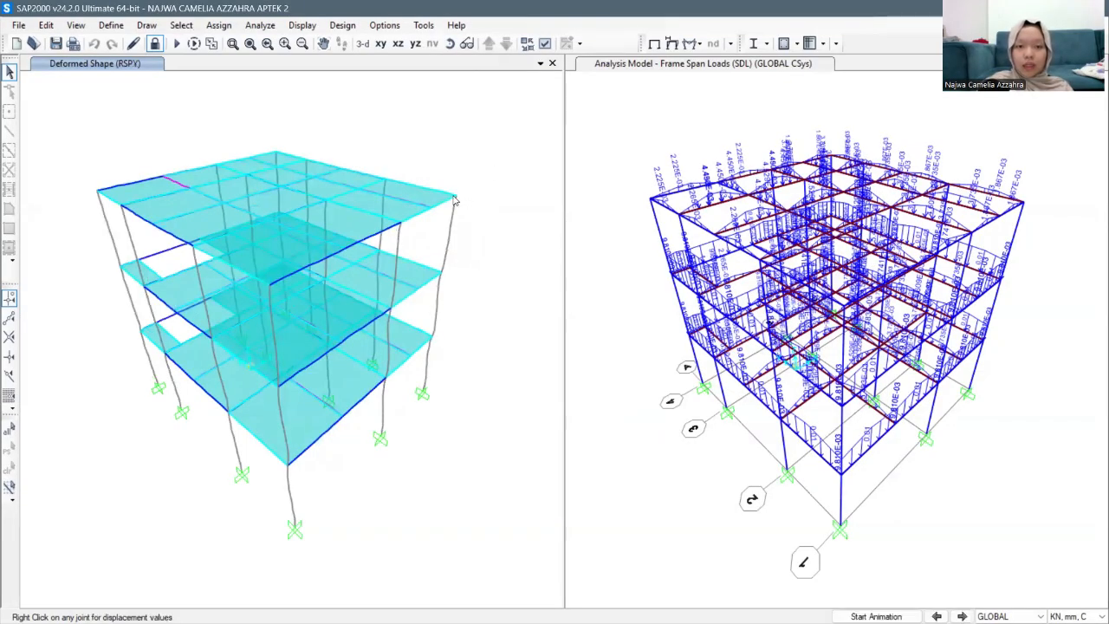
Step: Read the roof corner joint's displacement under RSPY, then enter 15.6824 in Excel as the Lantai 3 elastic displacement for direction Y
mouse_move(455, 198)
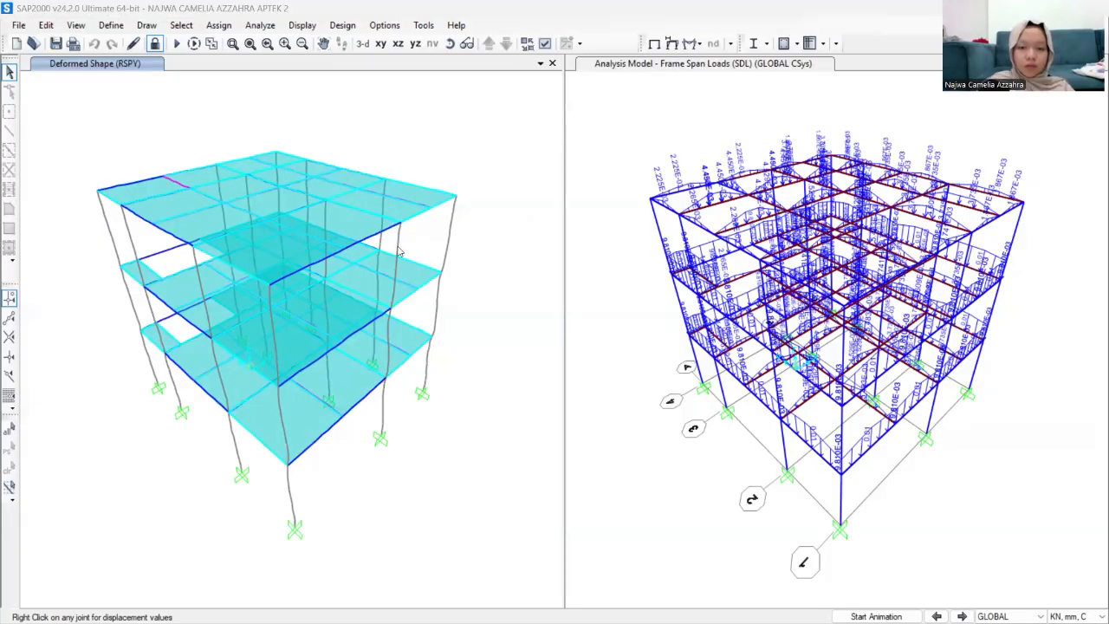
key(alt+Tab)
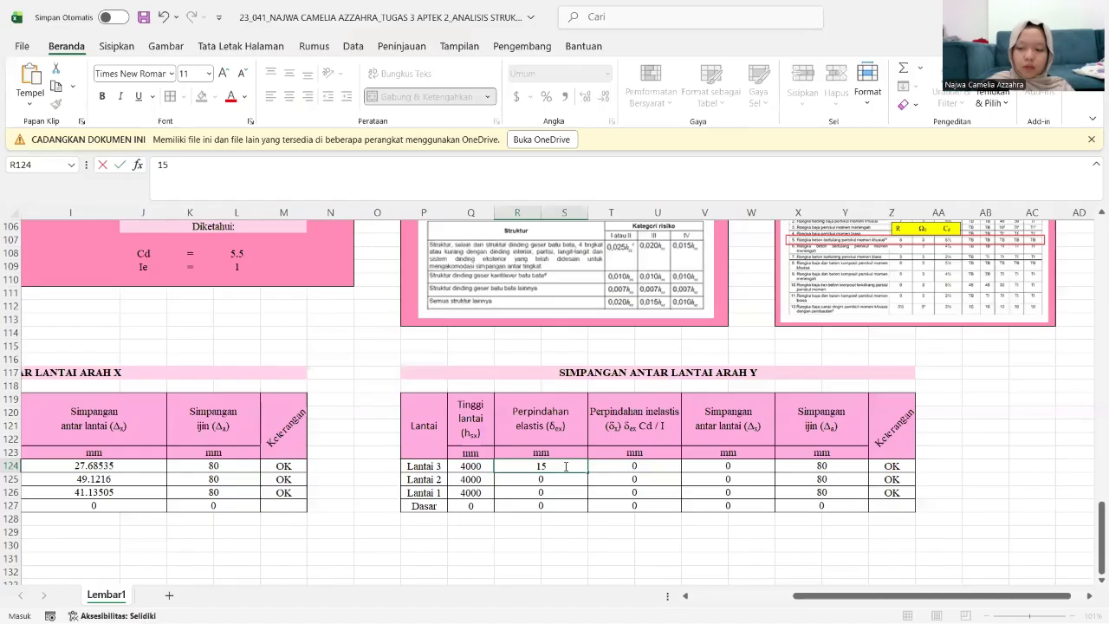
text(824)
key(Return)
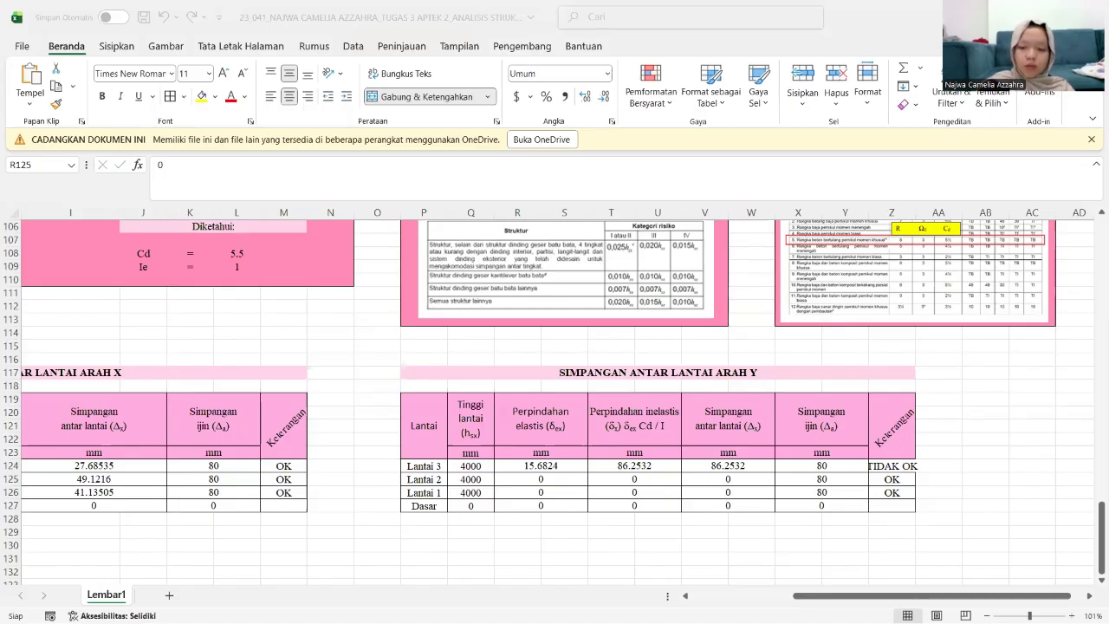
Step: Enter the elastic displacements 12.1151 for Lantai 2 and 5.7107 for Lantai 1 in the direction Y drift table
text(12.11)
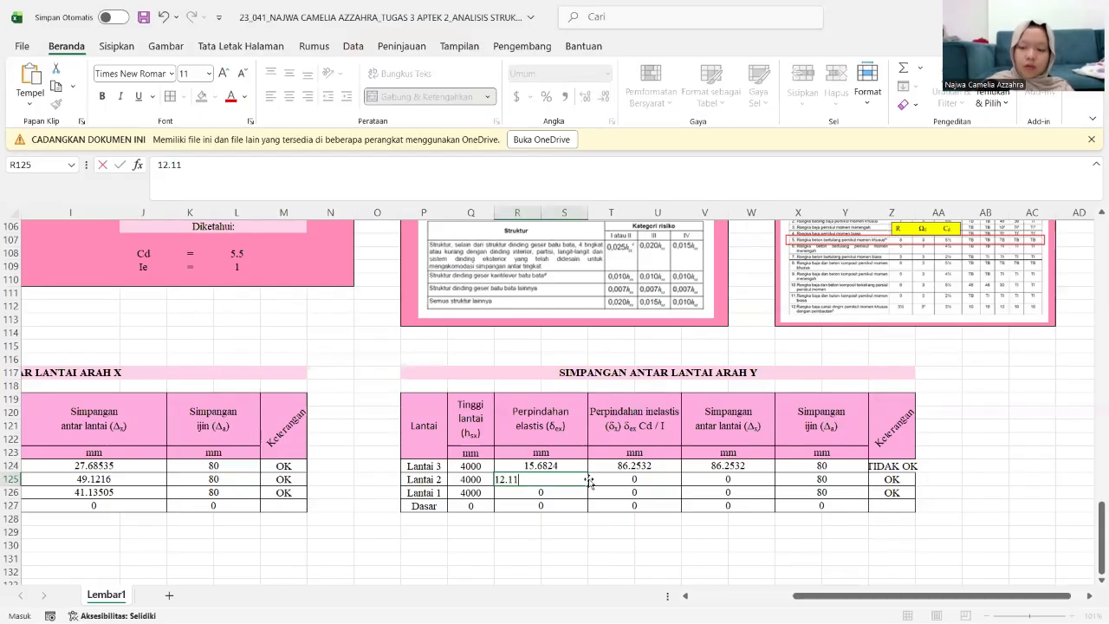
text(51)
key(Return)
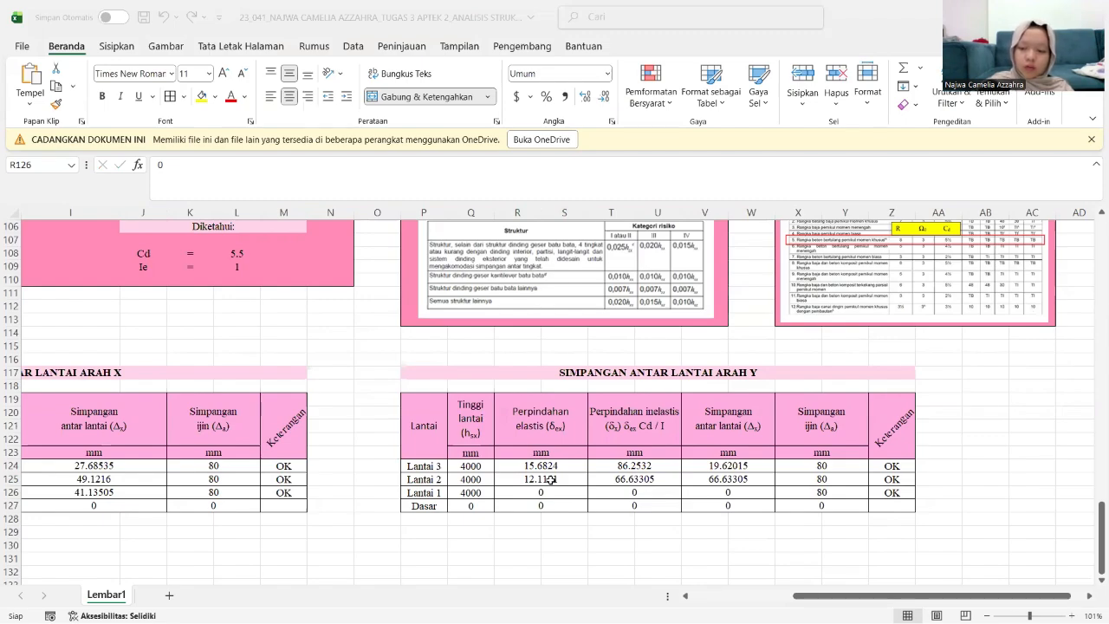
text(5.7107)
key(Return)
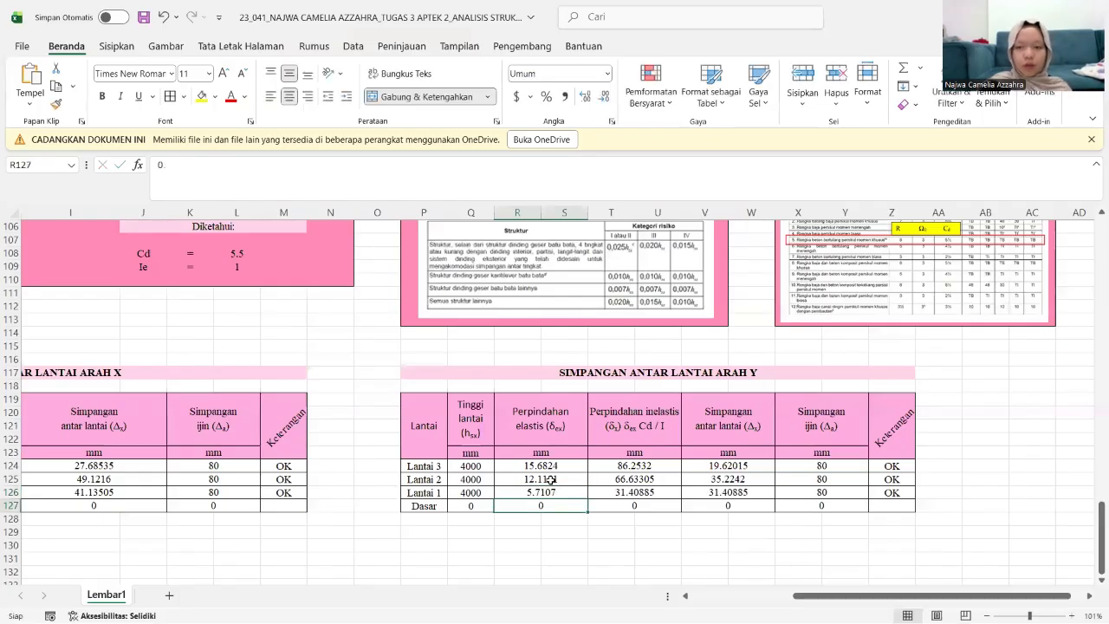
Step: Review the whole calculation sheet, from the fundamental period and seismic coefficients through structure weight and base shear to the drift tables
ctrl+scroll(552, 479, down, 3)
scroll(551, 480, up, 15)
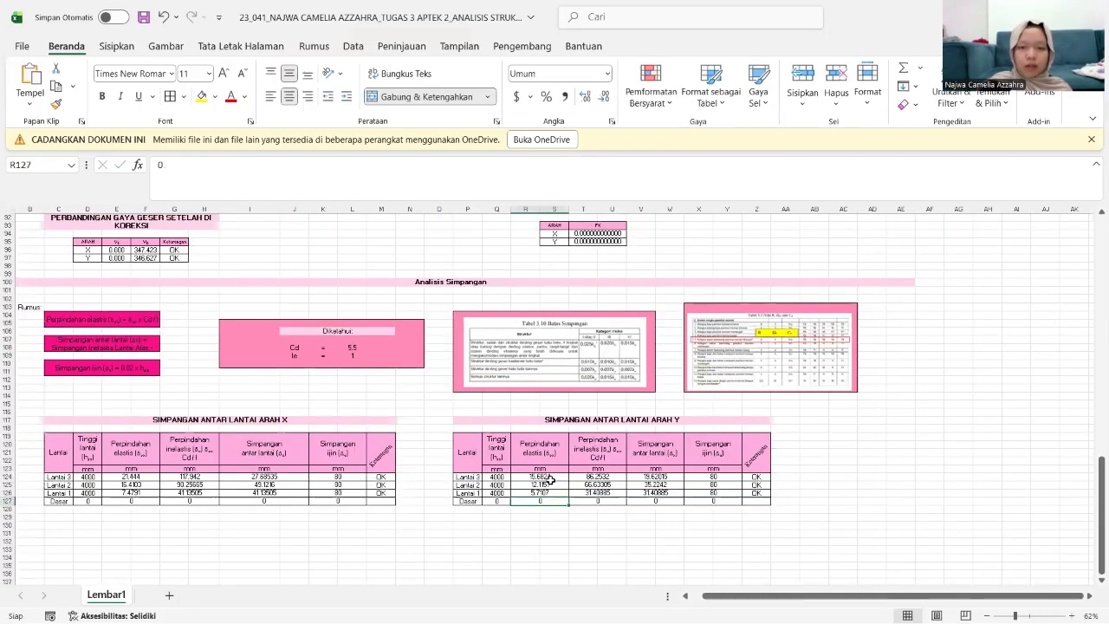
ctrl+scroll(551, 480, down, 1)
scroll(550, 480, up, 7)
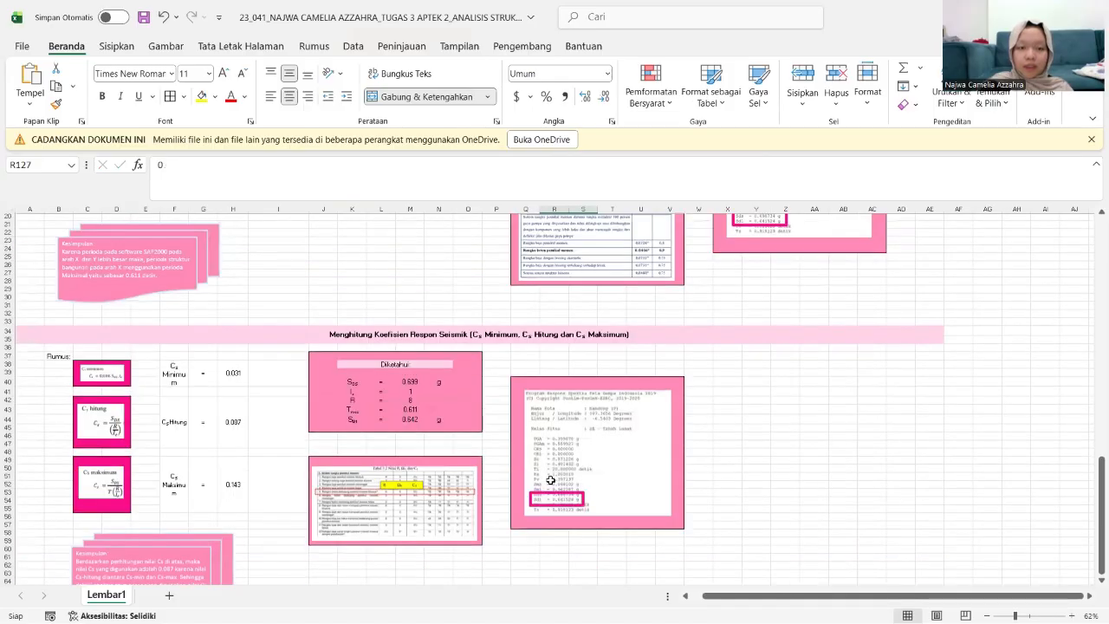
scroll(312, 418, down, 6)
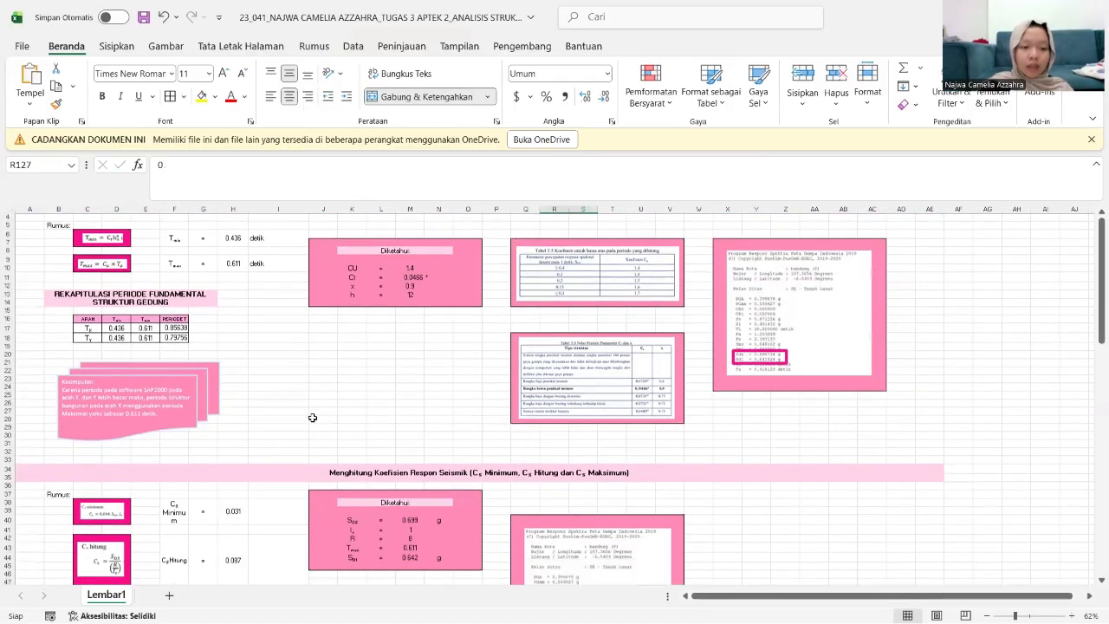
scroll(312, 418, down, 10)
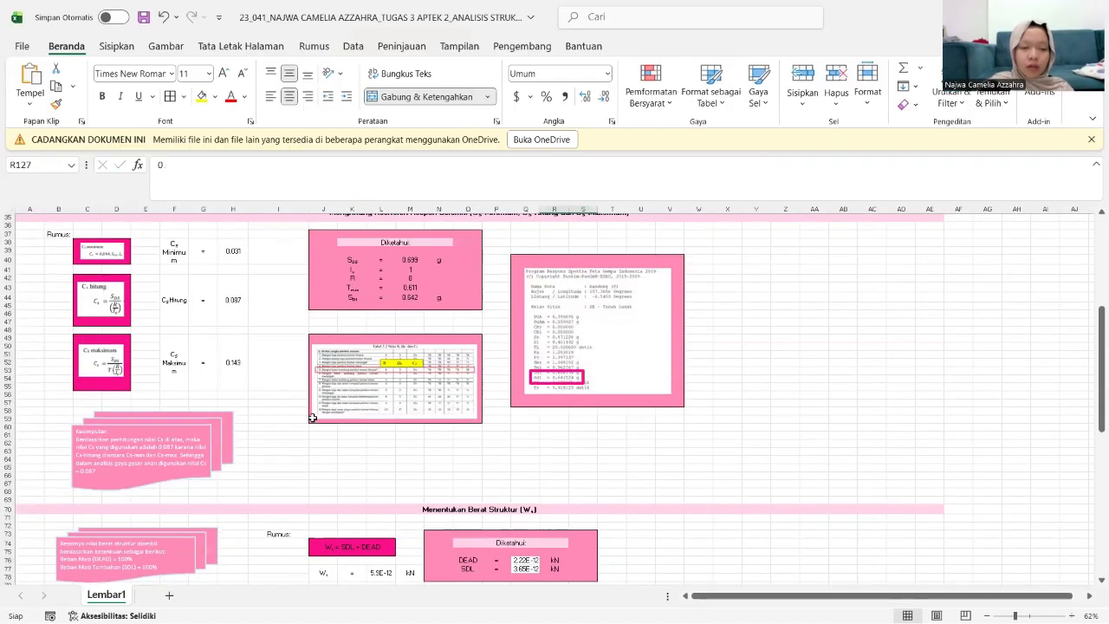
scroll(312, 420, down, 10)
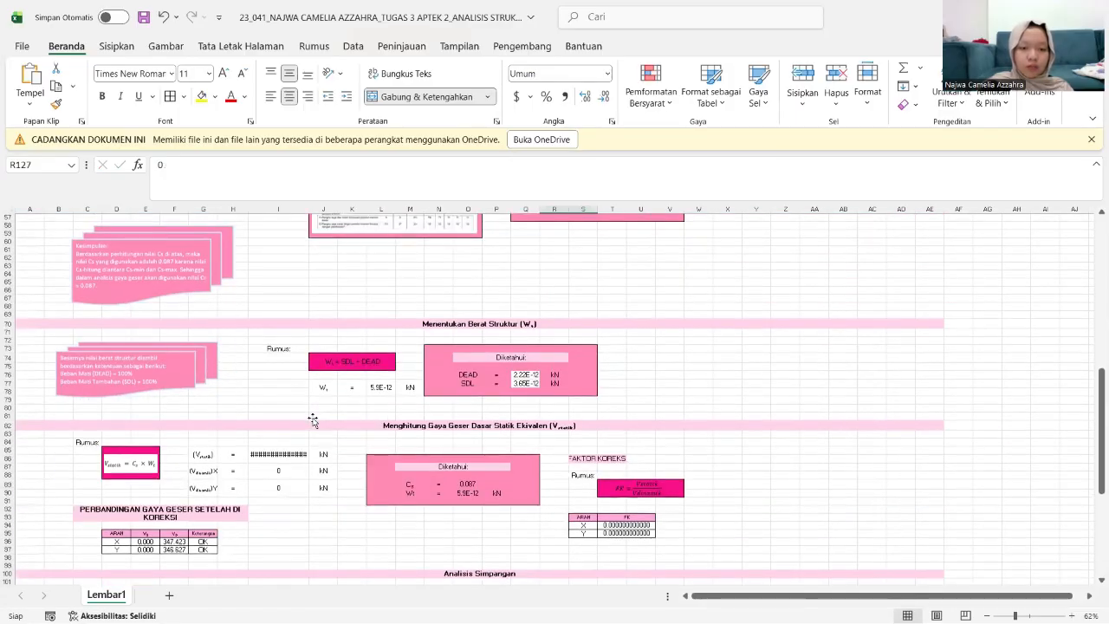
scroll(313, 420, down, 2)
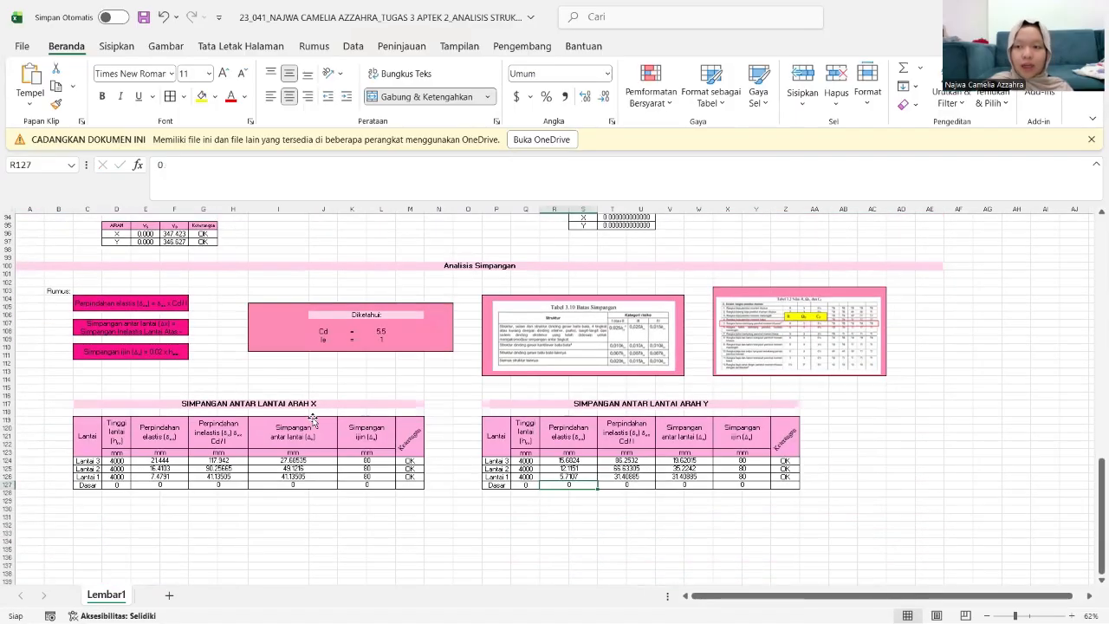